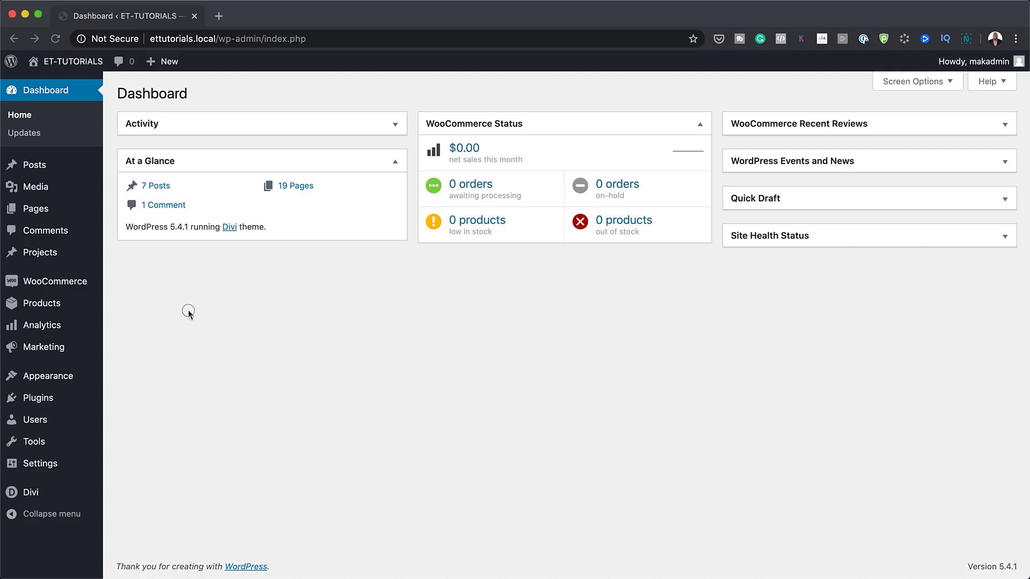
Step: Create a new page and title it "Content"
{"action": "mouse_move", "coordinate": [84, 215]}
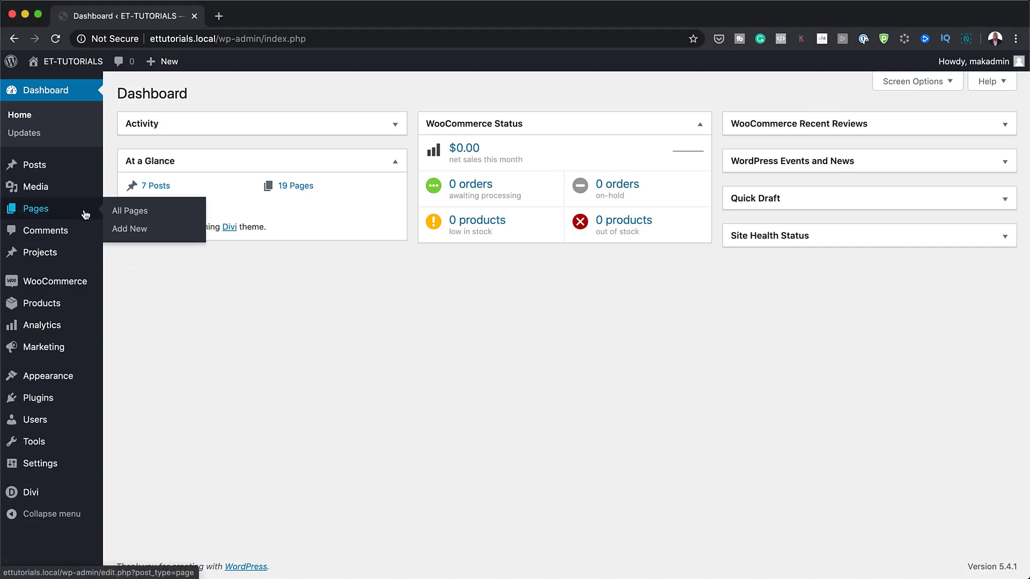
{"action": "left_click", "coordinate": [140, 229]}
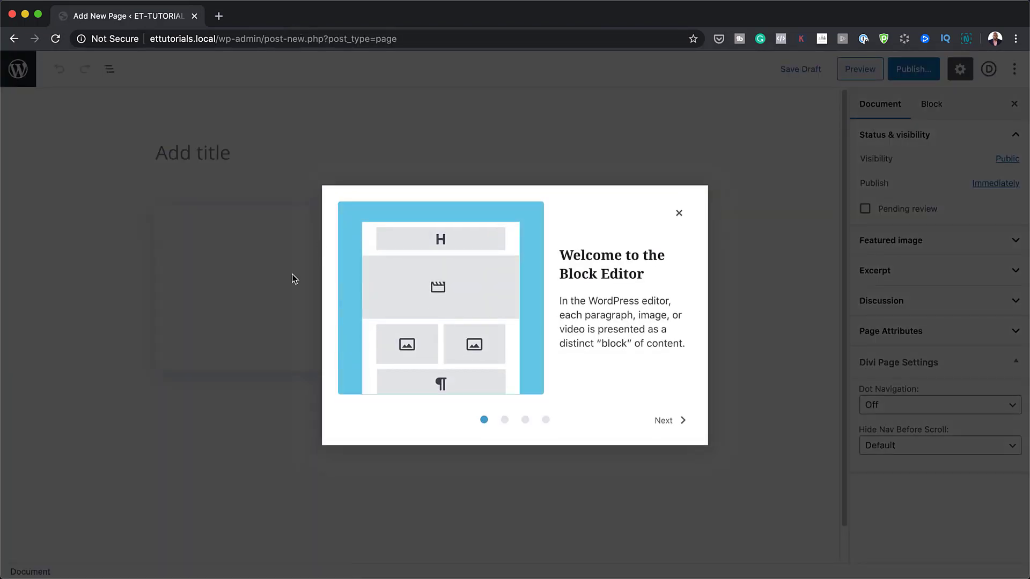
{"action": "left_click", "coordinate": [680, 214]}
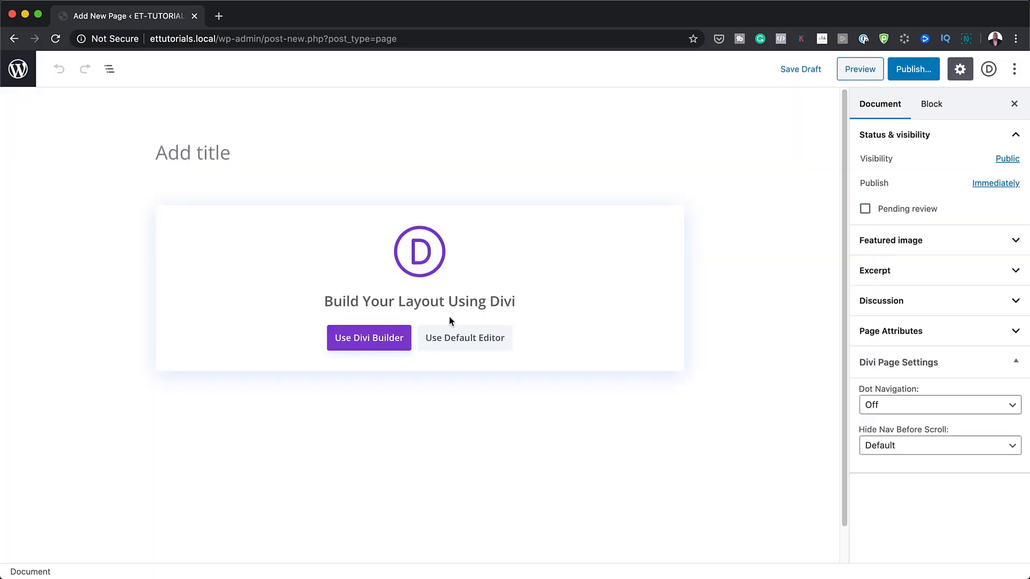
{"action": "left_click", "coordinate": [227, 154]}
{"action": "type", "text": "C"}
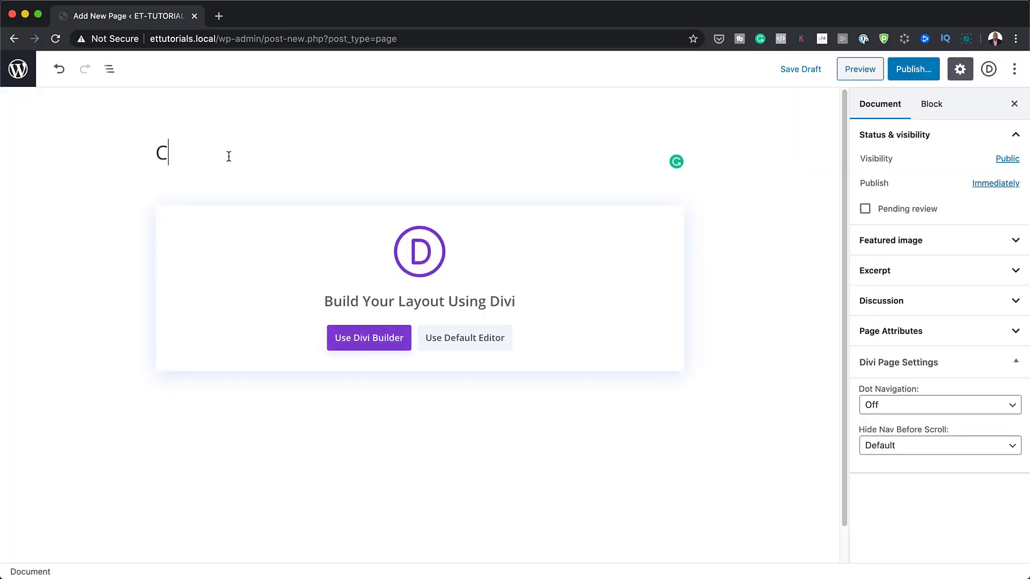
{"action": "type", "text": "ontent"}
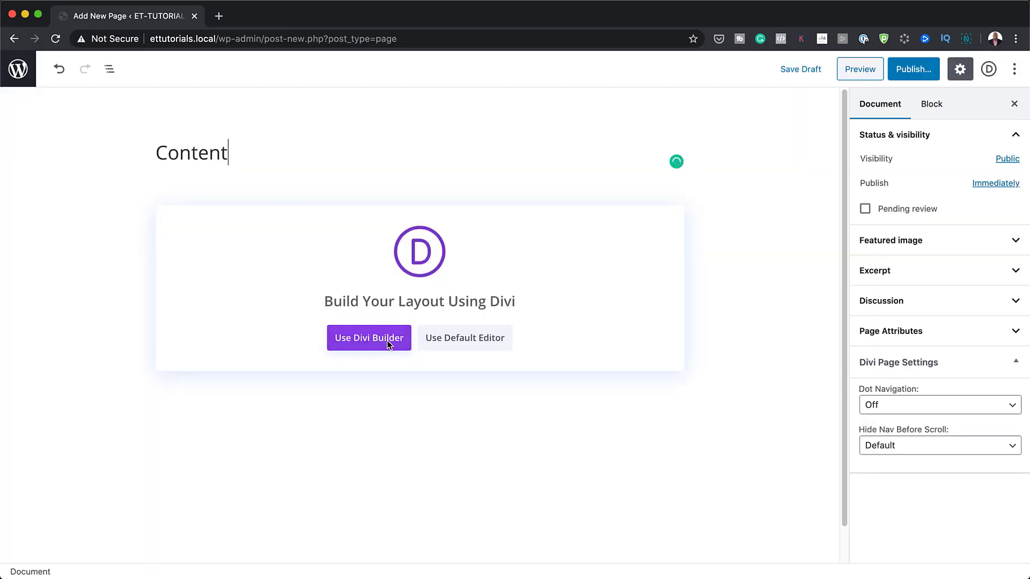
Step: Build the page with Divi Builder from the premade Agency Landing Page layout and publish it
{"action": "left_click", "coordinate": [388, 343]}
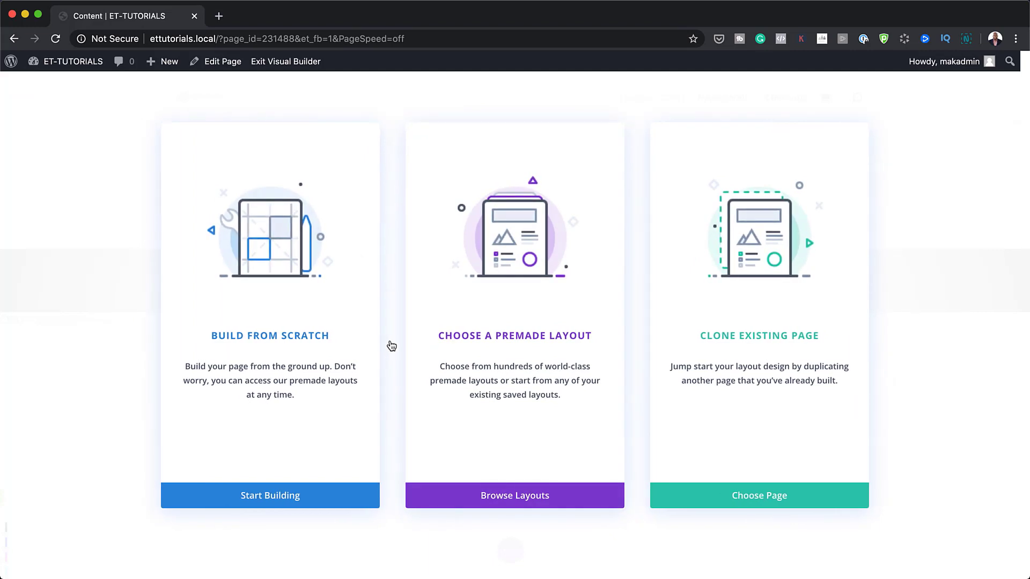
{"action": "left_click", "coordinate": [540, 334]}
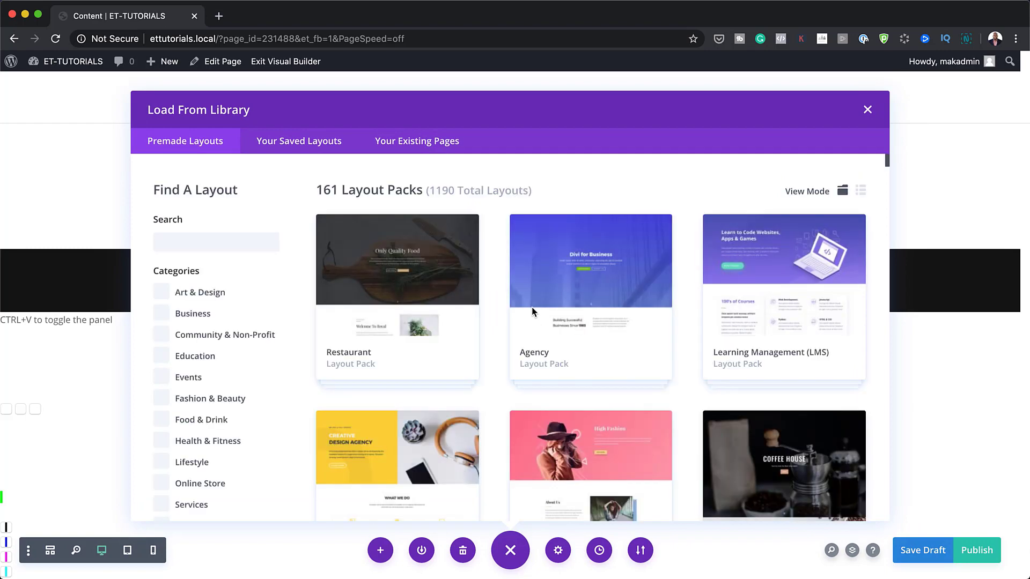
{"action": "left_click", "coordinate": [534, 312]}
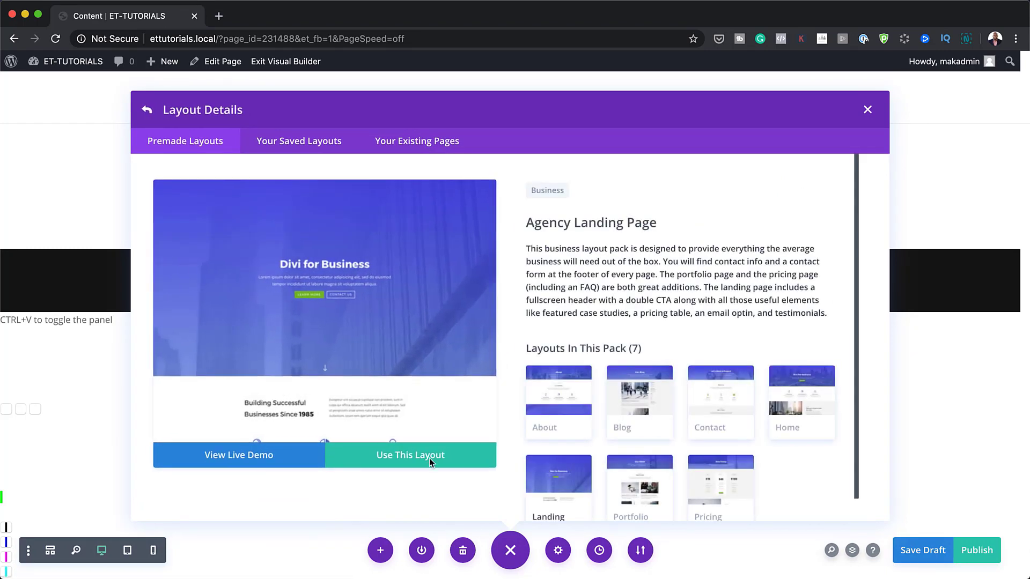
{"action": "left_click", "coordinate": [429, 458]}
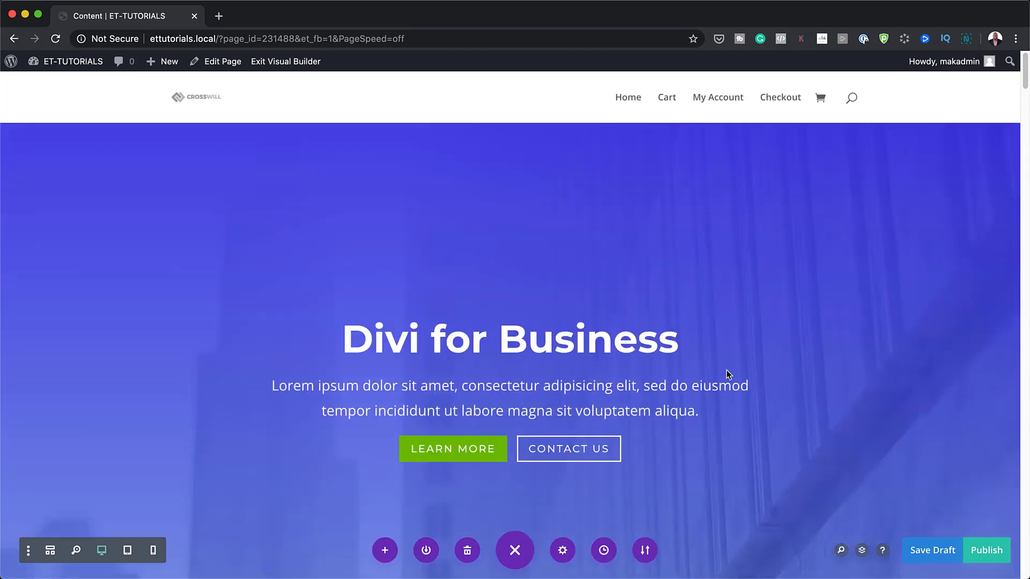
{"action": "left_click", "coordinate": [983, 549]}
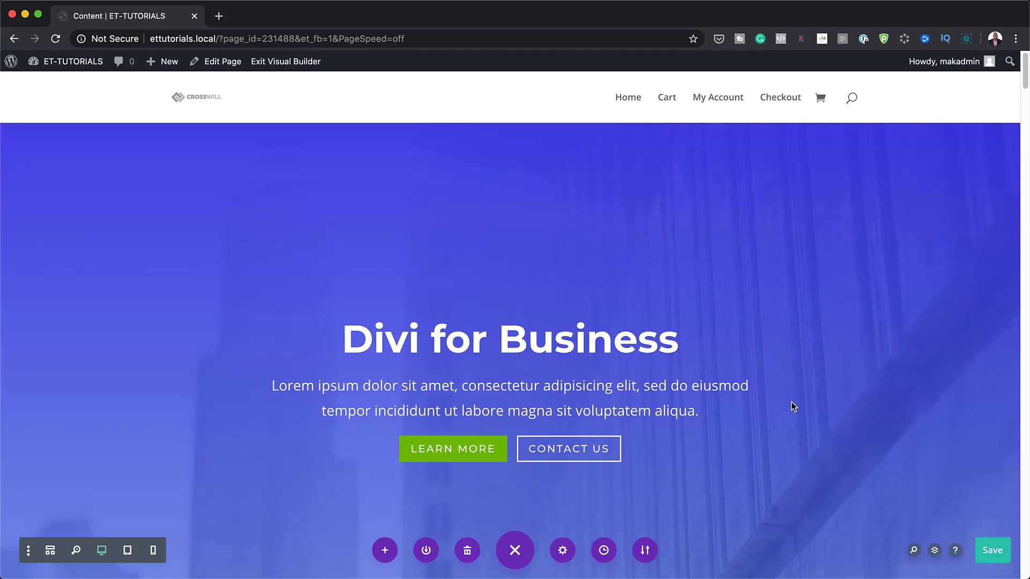
{"action": "left_click", "coordinate": [997, 554]}
Step: Go to the Divi Theme Builder in the site's admin area and delete the existing All Pages template
{"action": "mouse_move", "coordinate": [64, 61]}
{"action": "left_click", "coordinate": [63, 85]}
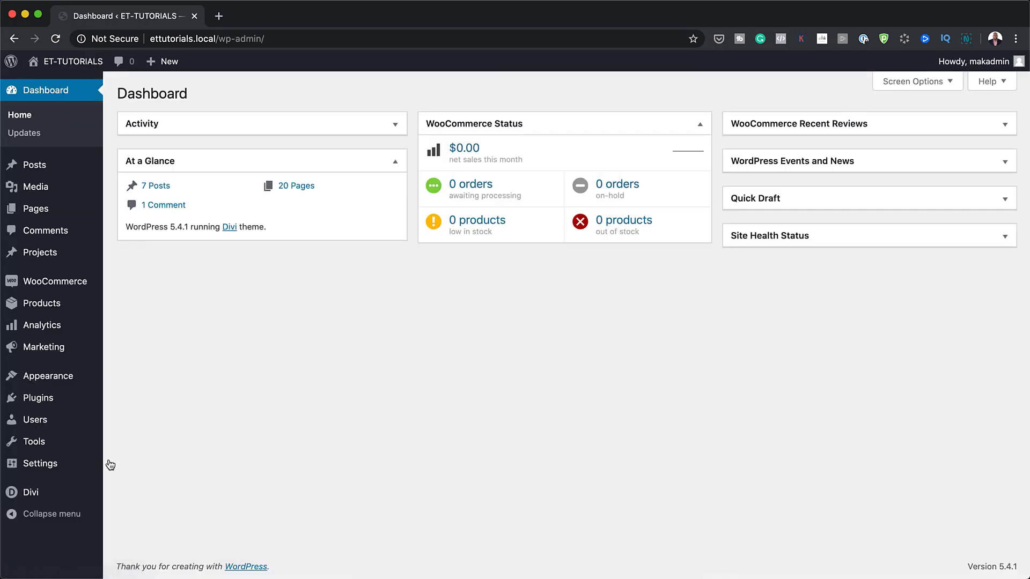
{"action": "mouse_move", "coordinate": [50, 490]}
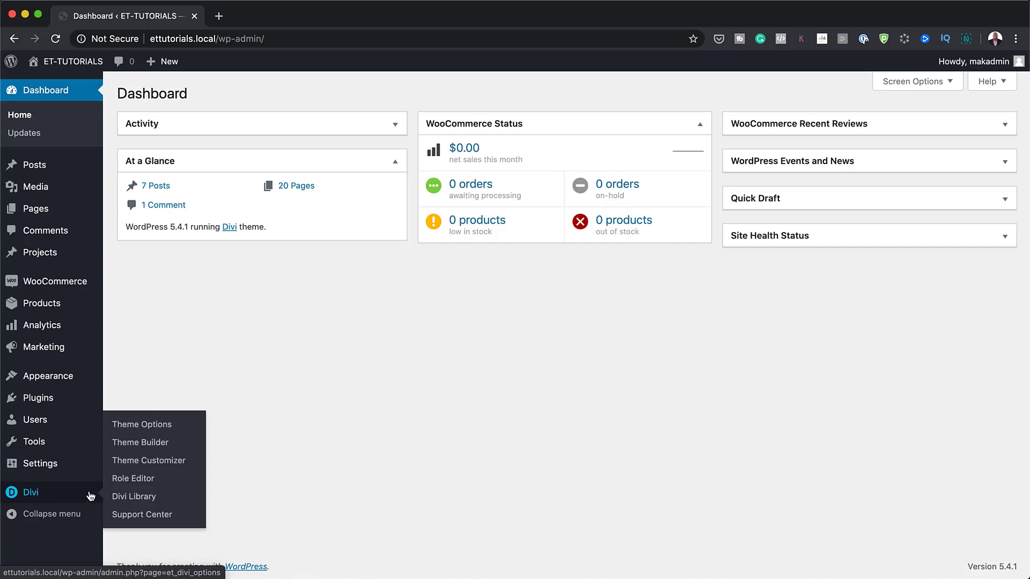
{"action": "left_click", "coordinate": [147, 443]}
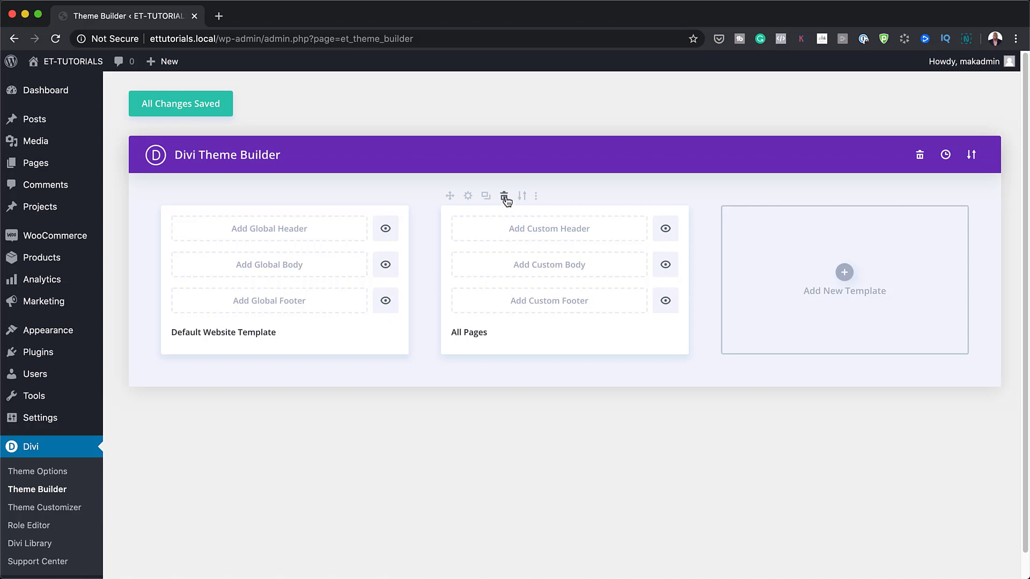
{"action": "left_click", "coordinate": [504, 196]}
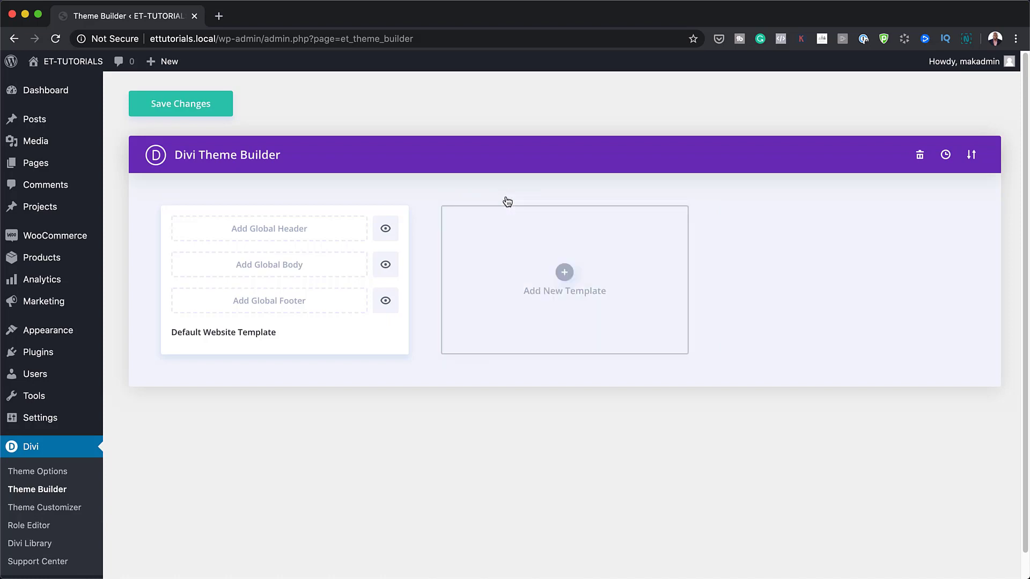
Step: Create a new template used on All Pages and start its custom body from scratch without inserting a row
{"action": "left_click", "coordinate": [572, 276]}
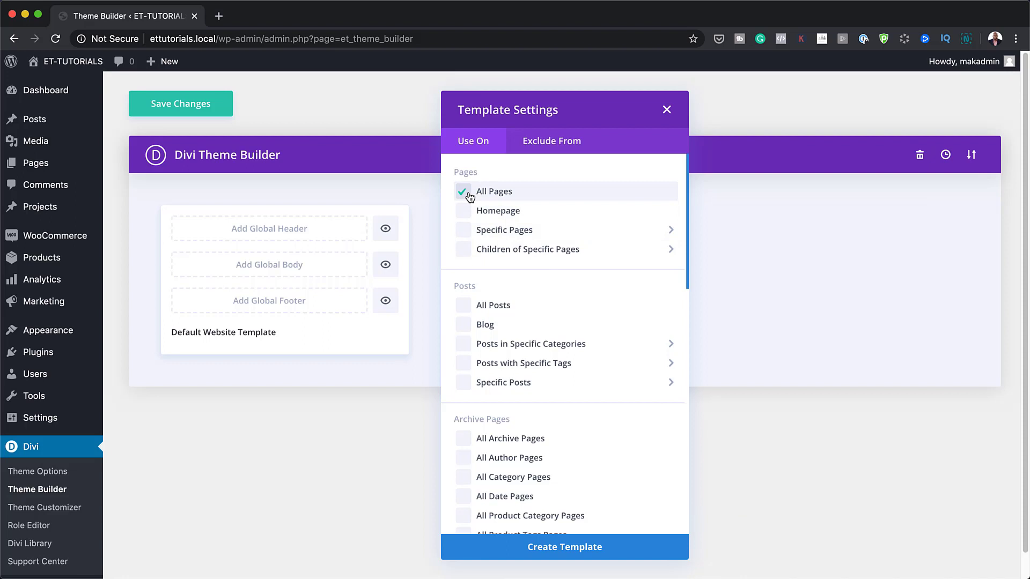
{"action": "left_click", "coordinate": [590, 547]}
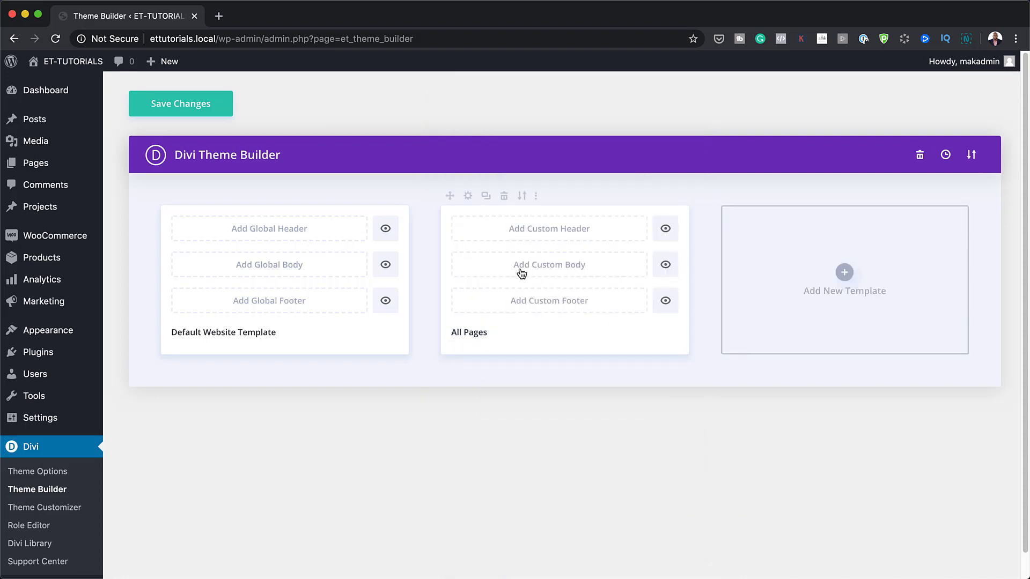
{"action": "left_click", "coordinate": [596, 270]}
{"action": "left_click", "coordinate": [564, 273]}
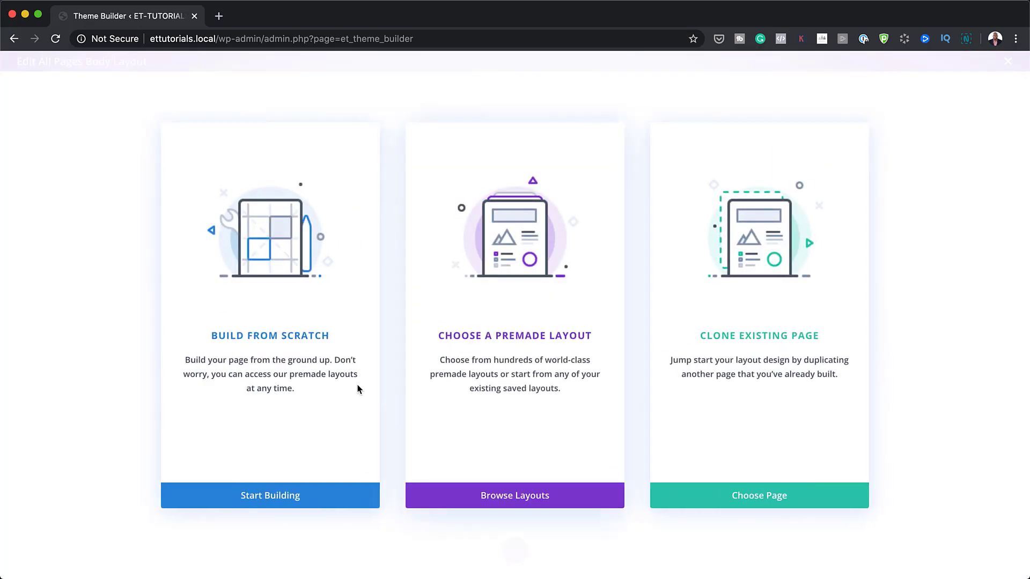
{"action": "left_click", "coordinate": [296, 337]}
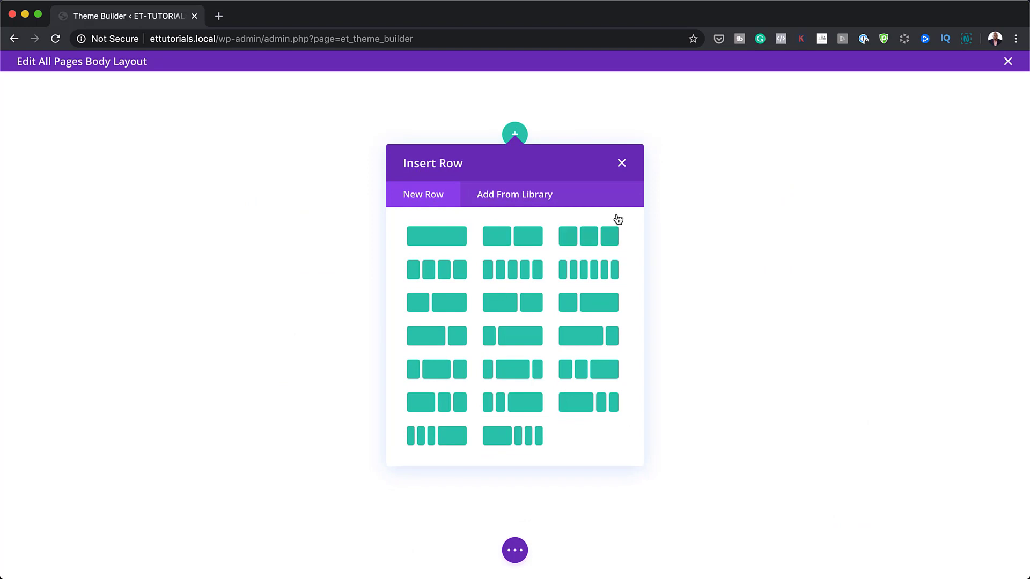
{"action": "left_click", "coordinate": [621, 165]}
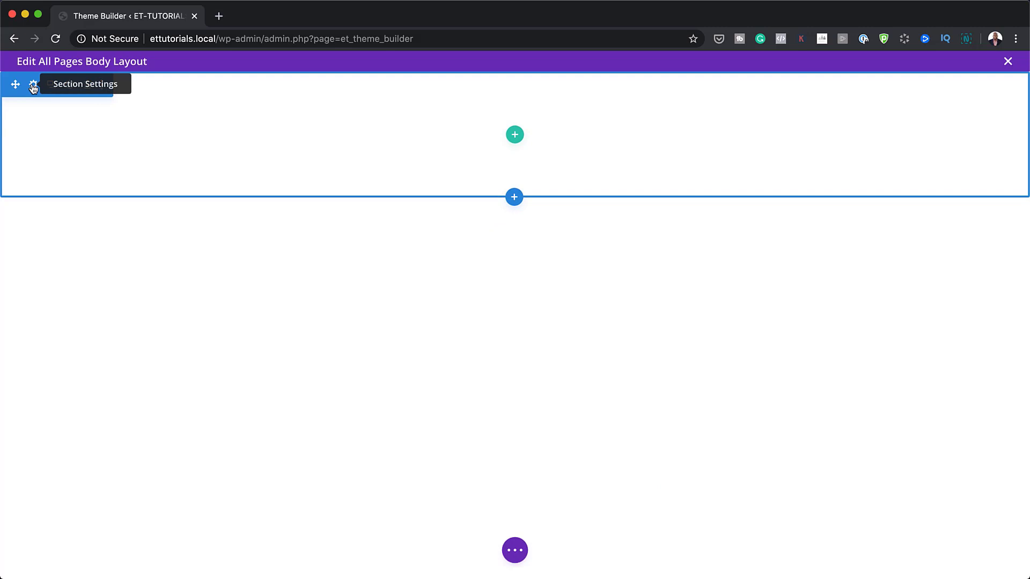
Step: Set the empty section's top and bottom padding to 0px and save the section settings
{"action": "left_click", "coordinate": [32, 86]}
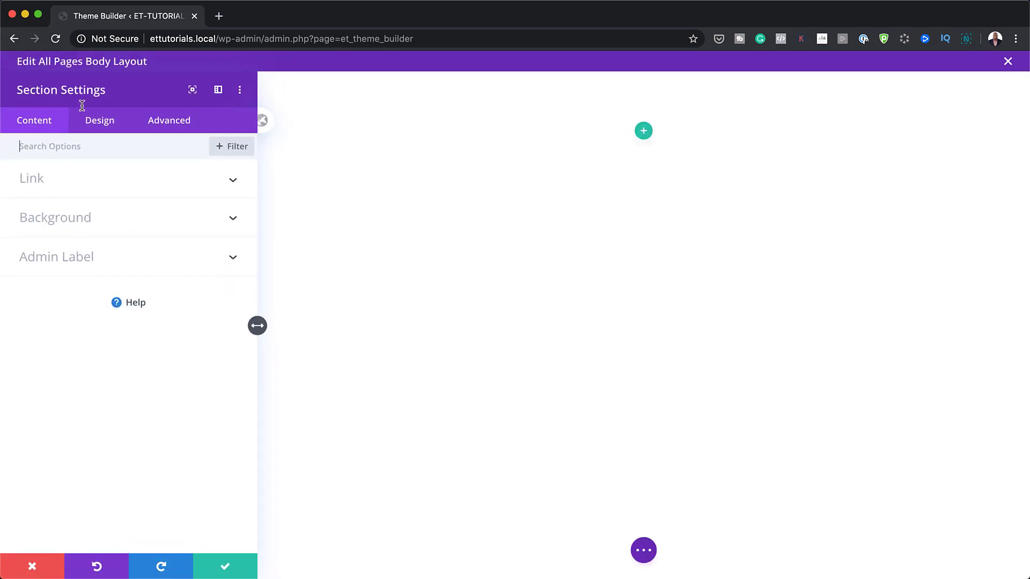
{"action": "left_click", "coordinate": [99, 122]}
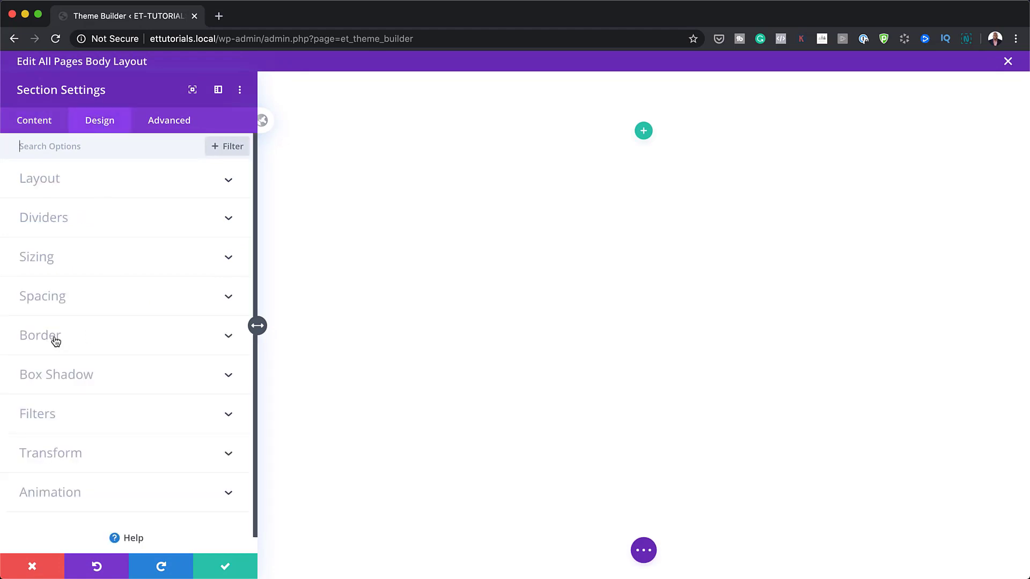
{"action": "left_click", "coordinate": [53, 299]}
{"action": "left_click", "coordinate": [32, 261]}
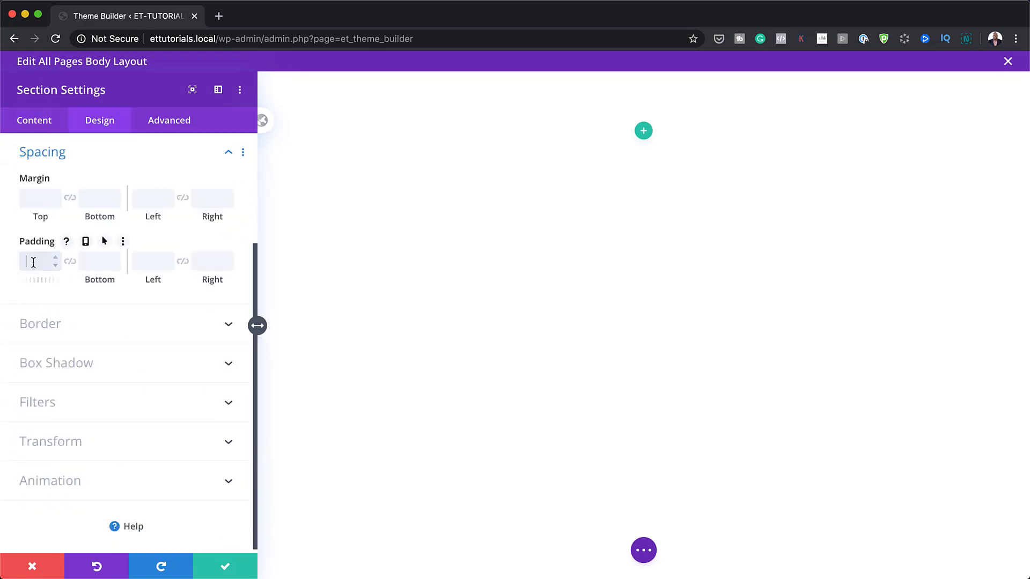
{"action": "type", "text": "0"}
{"action": "left_click", "coordinate": [70, 262]}
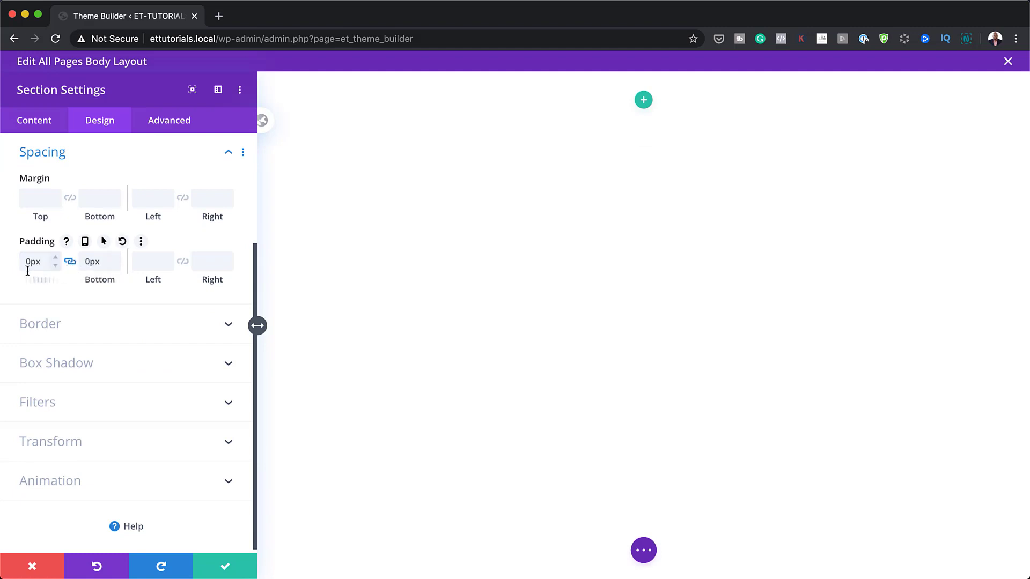
{"action": "left_click", "coordinate": [227, 567]}
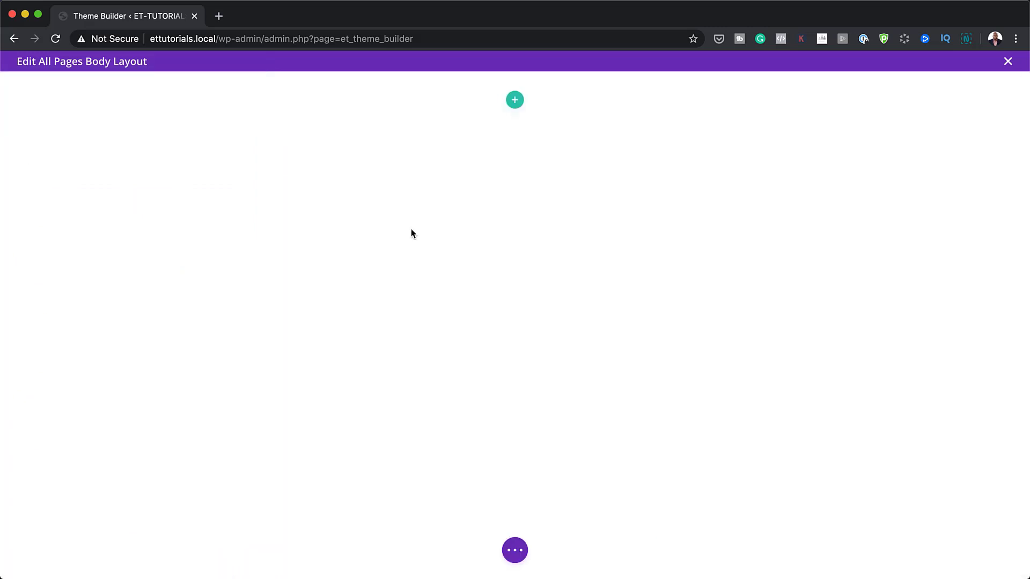
Step: Insert a single-column row in the section without adding a module
{"action": "left_click", "coordinate": [514, 100]}
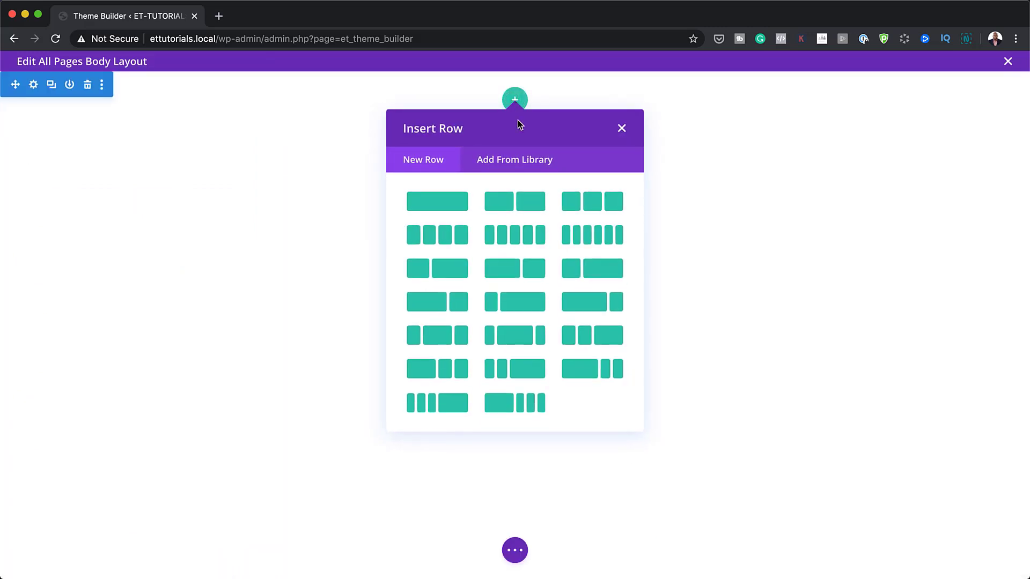
{"action": "left_click", "coordinate": [441, 204]}
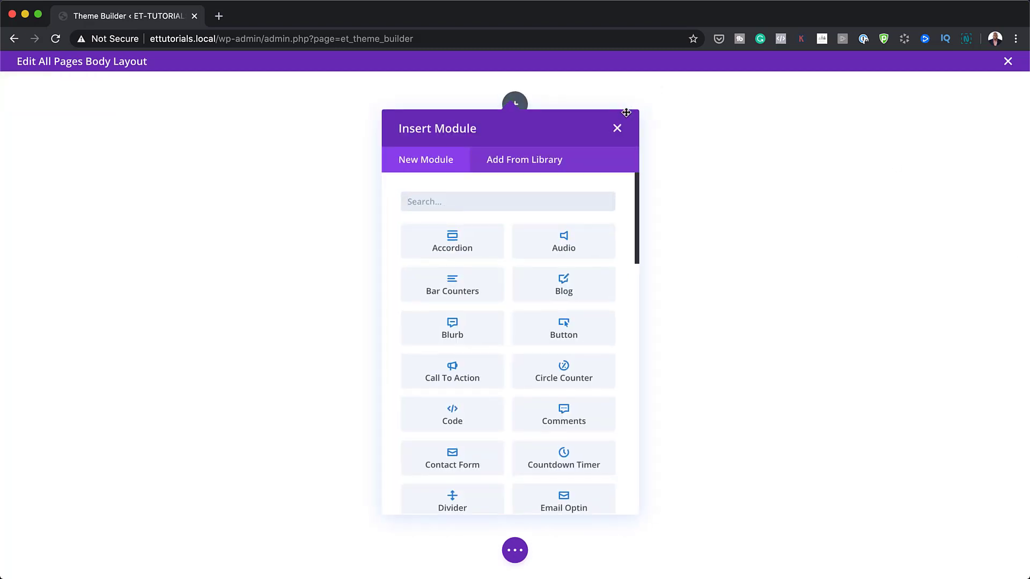
{"action": "left_click", "coordinate": [617, 128]}
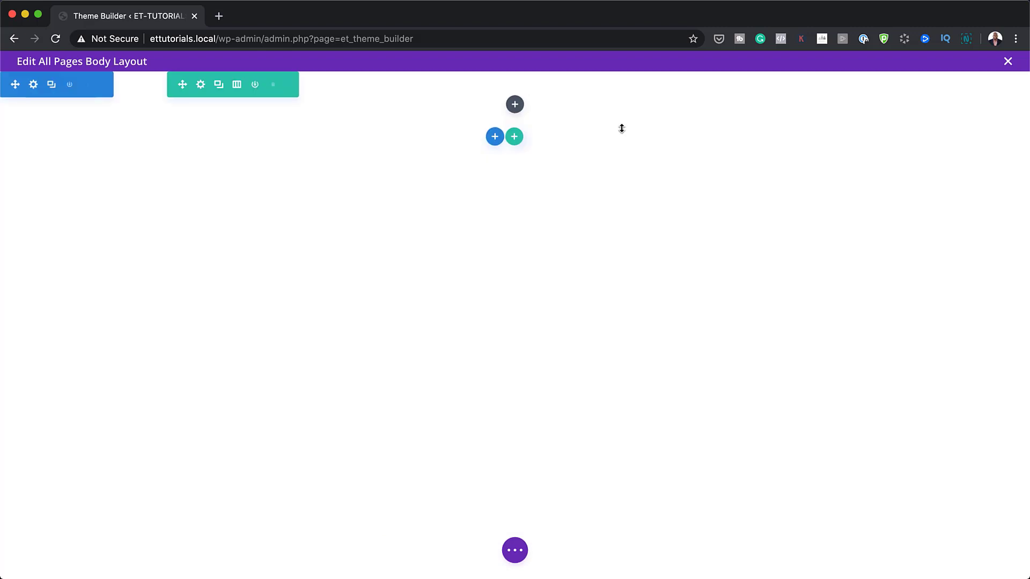
Step: Enable the row's custom gutter width at 1, and set both its width and max width to 100%
{"action": "left_click", "coordinate": [201, 84]}
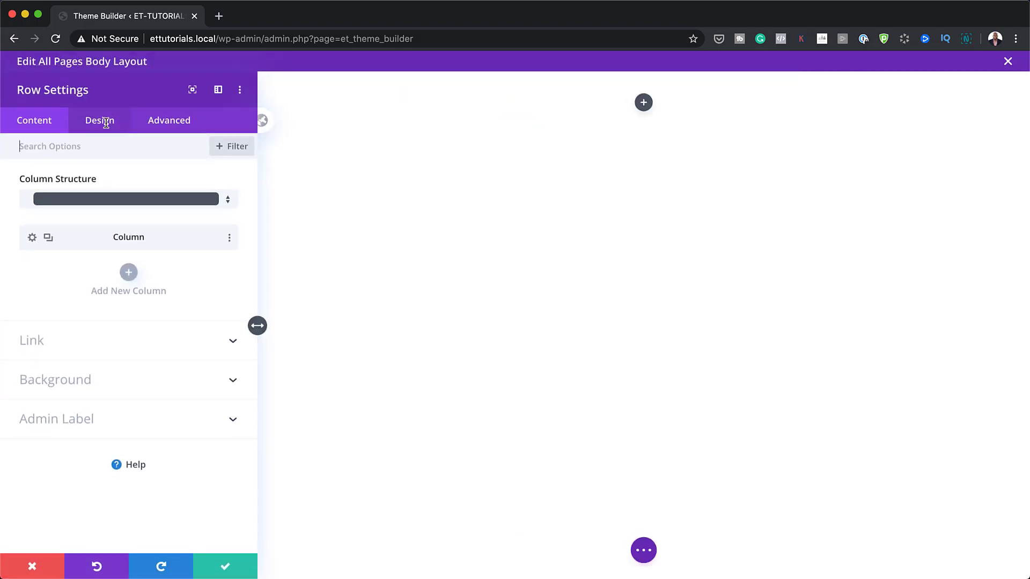
{"action": "left_click", "coordinate": [107, 125]}
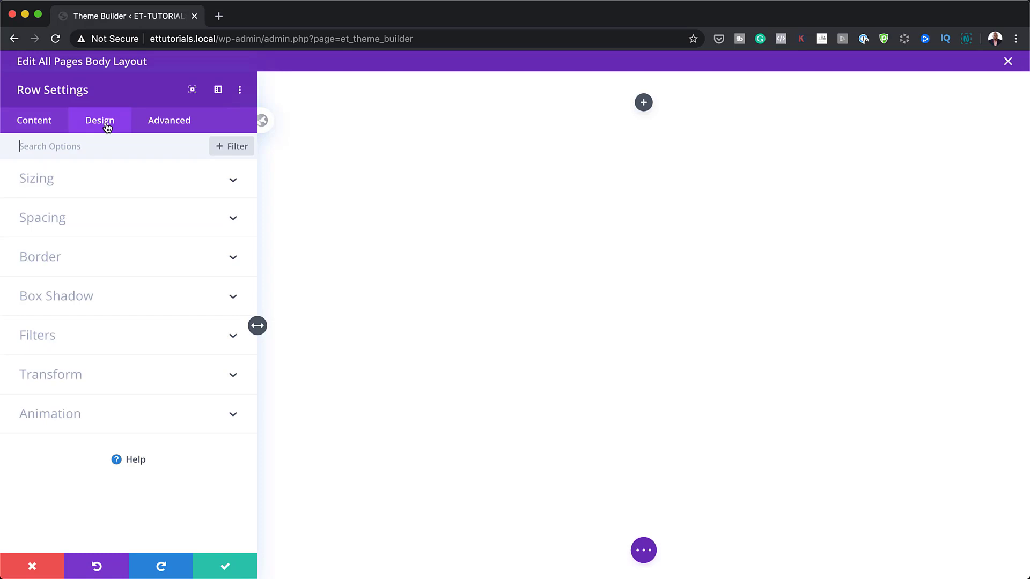
{"action": "left_click", "coordinate": [62, 180]}
{"action": "left_click", "coordinate": [52, 227]}
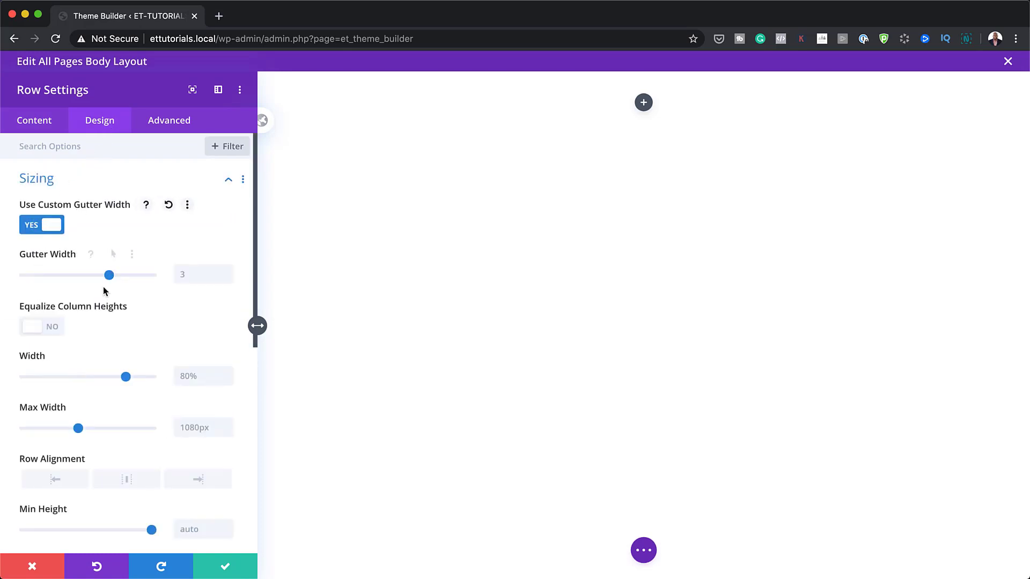
{"action": "left_click_drag", "start_coordinate": [81, 277], "coordinate": [30, 278]}
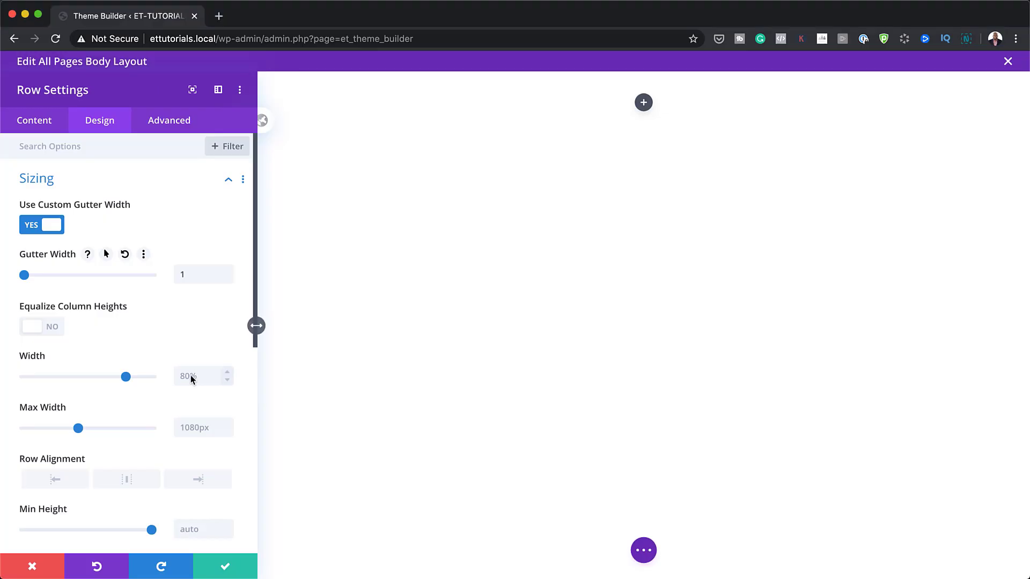
{"action": "left_click_drag", "start_coordinate": [127, 377], "coordinate": [193, 383]}
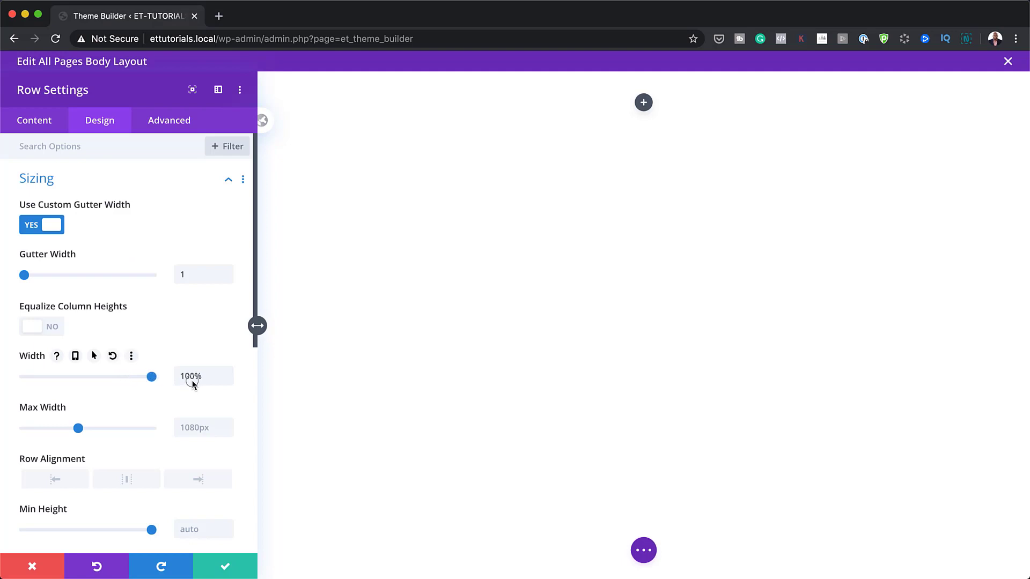
{"action": "left_click", "coordinate": [199, 427]}
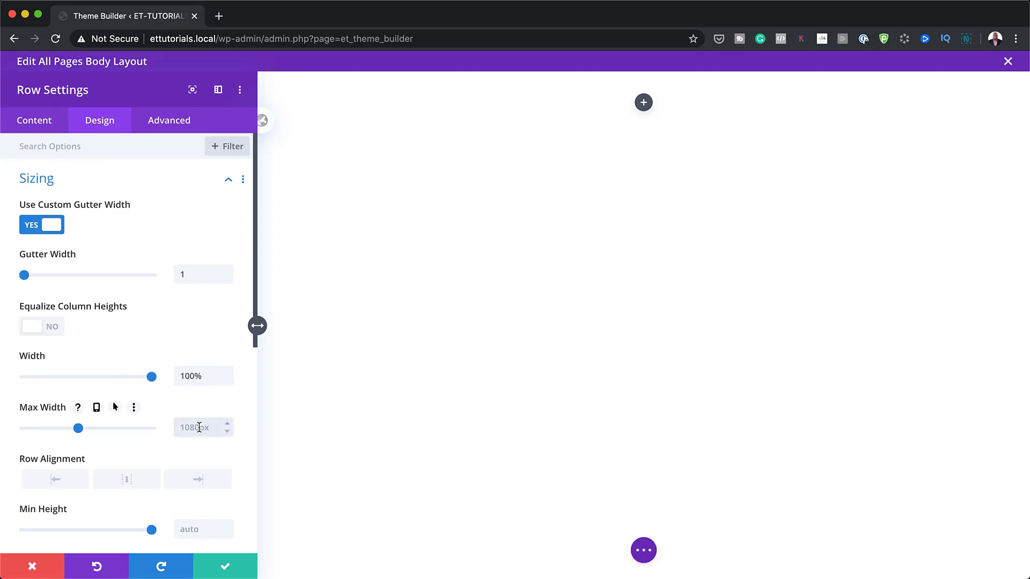
{"action": "type", "text": "100%"}
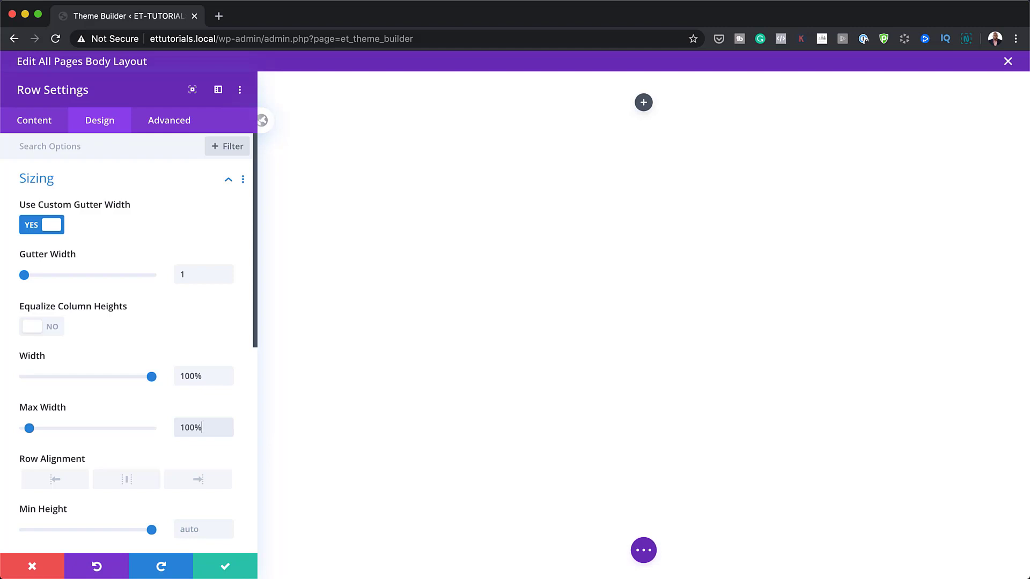
{"action": "scroll", "coordinate": [150, 361], "scroll_direction": "down", "scroll_amount": 5}
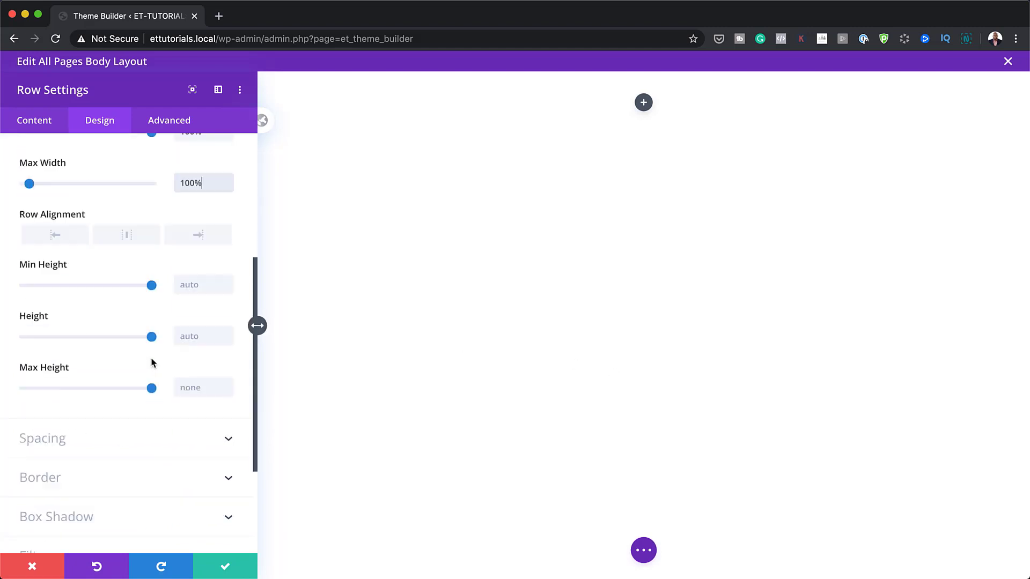
Step: Set the row's top and bottom padding to 0px and save the row settings
{"action": "left_click", "coordinate": [53, 391]}
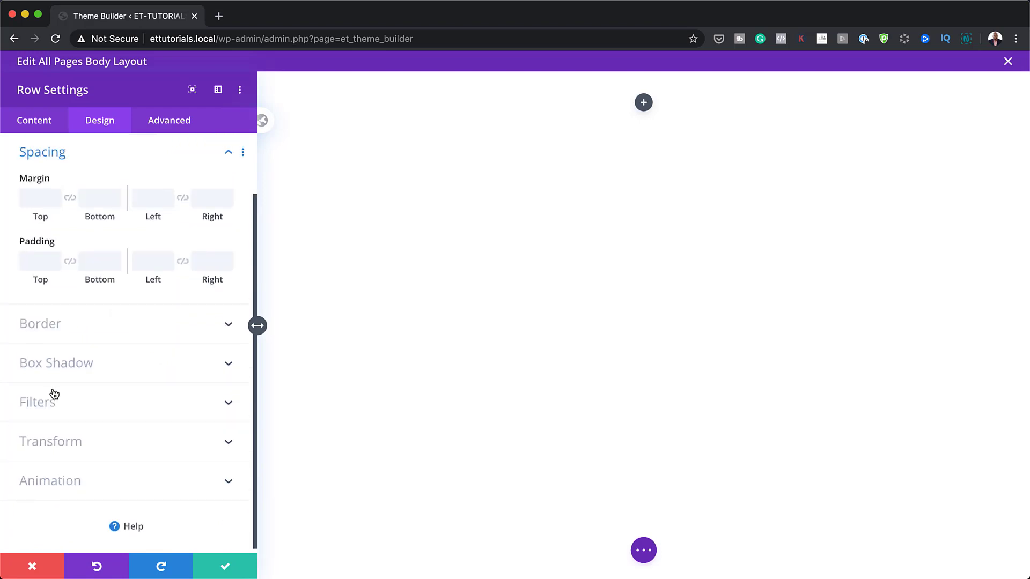
{"action": "left_click", "coordinate": [34, 265]}
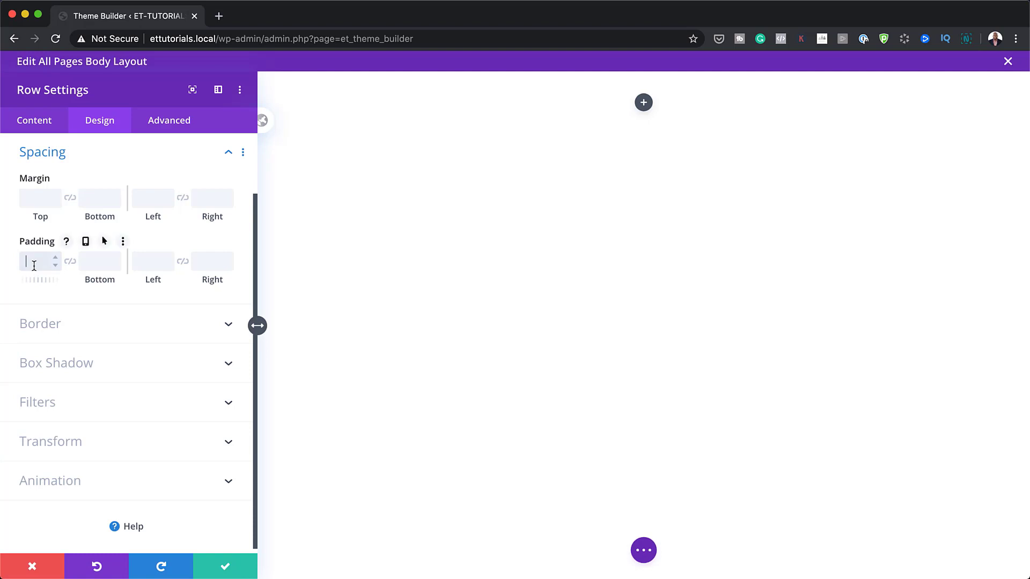
{"action": "left_click", "coordinate": [70, 261]}
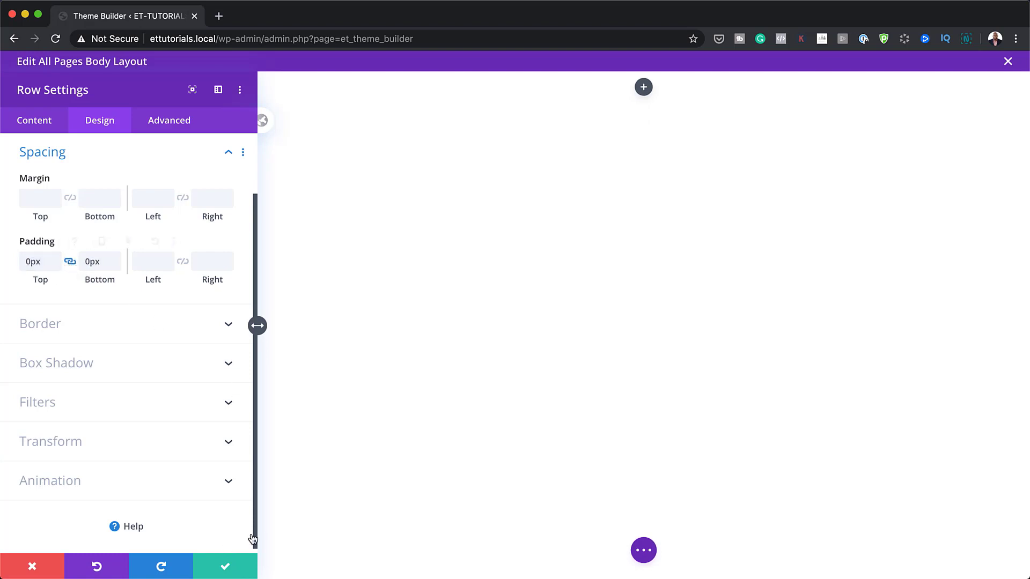
{"action": "left_click", "coordinate": [224, 566]}
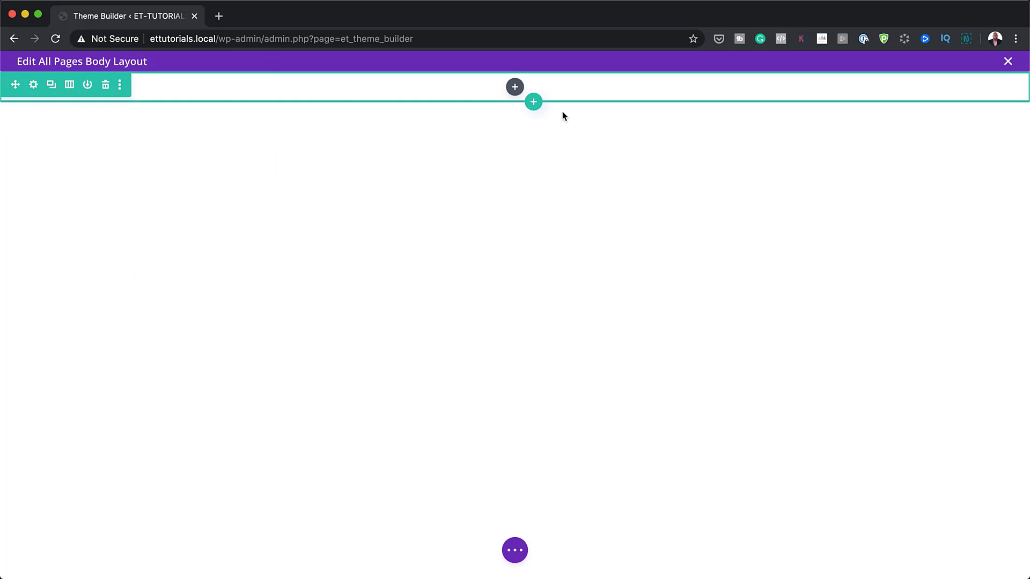
Step: Insert a Post Content module into the full-width row
{"action": "left_click", "coordinate": [515, 88]}
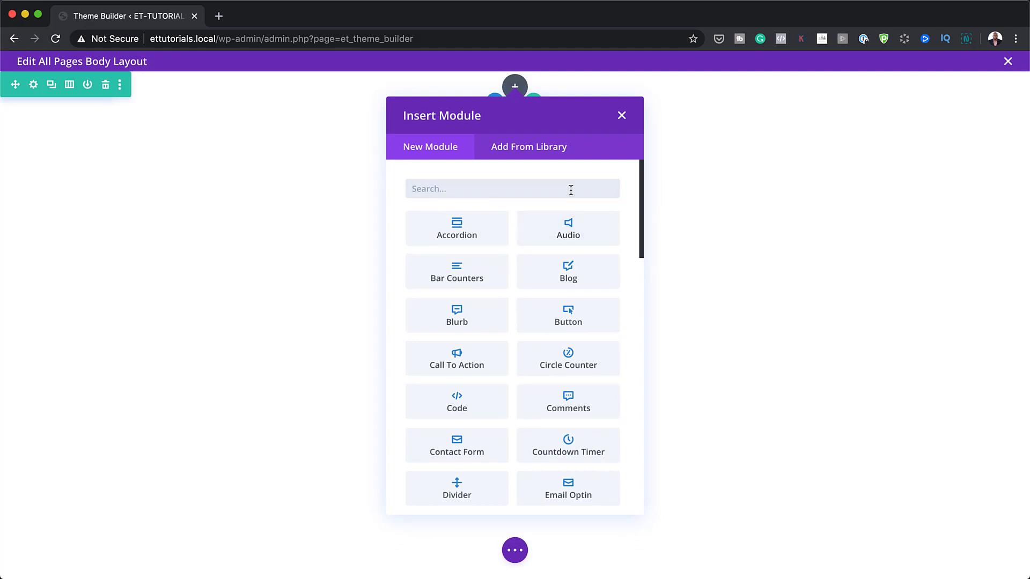
{"action": "type", "text": "post"}
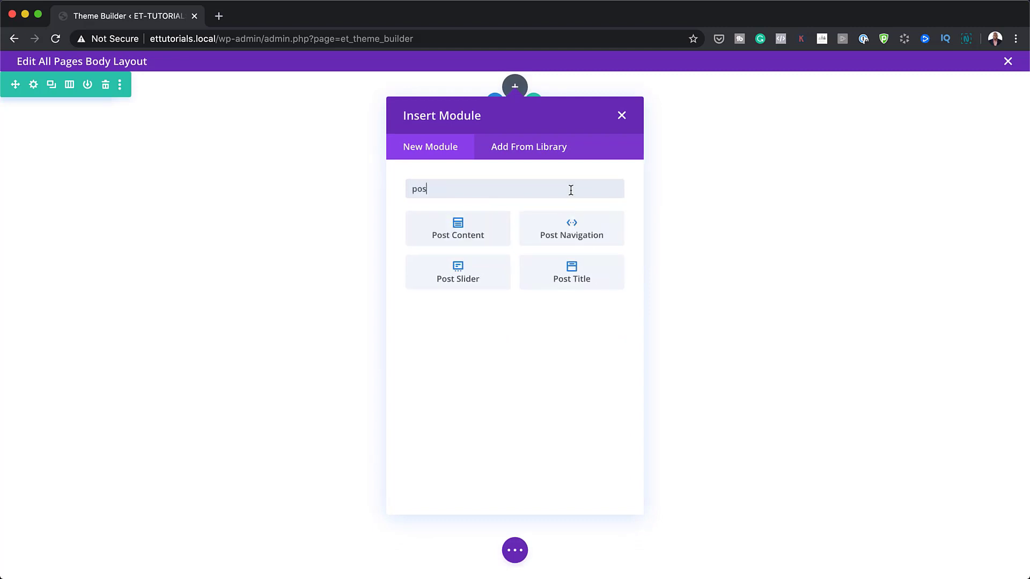
{"action": "left_click", "coordinate": [466, 231]}
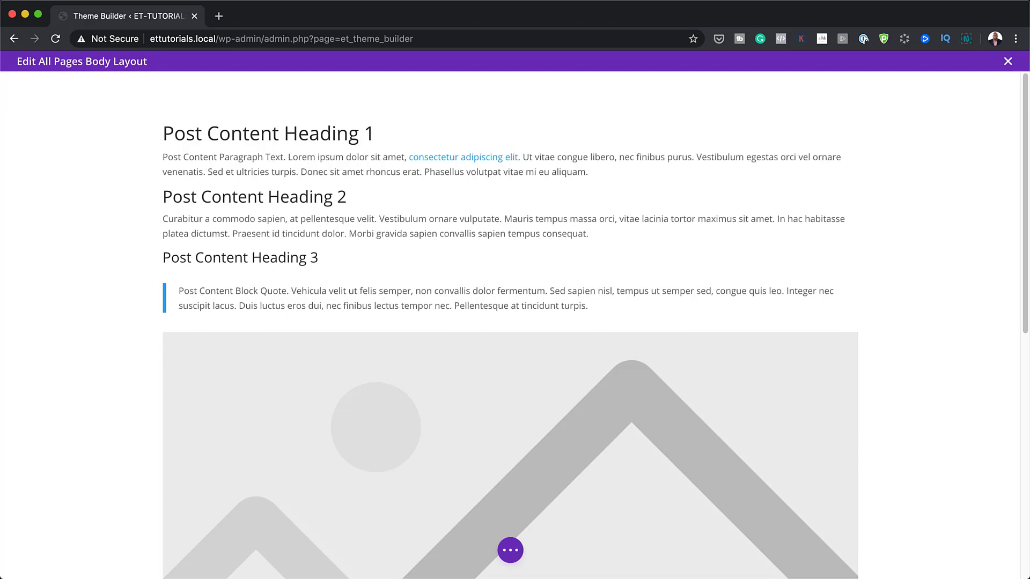
Step: Add a new Regular section below the post content without inserting a row
{"action": "scroll", "coordinate": [625, 342], "scroll_direction": "down", "scroll_amount": 10}
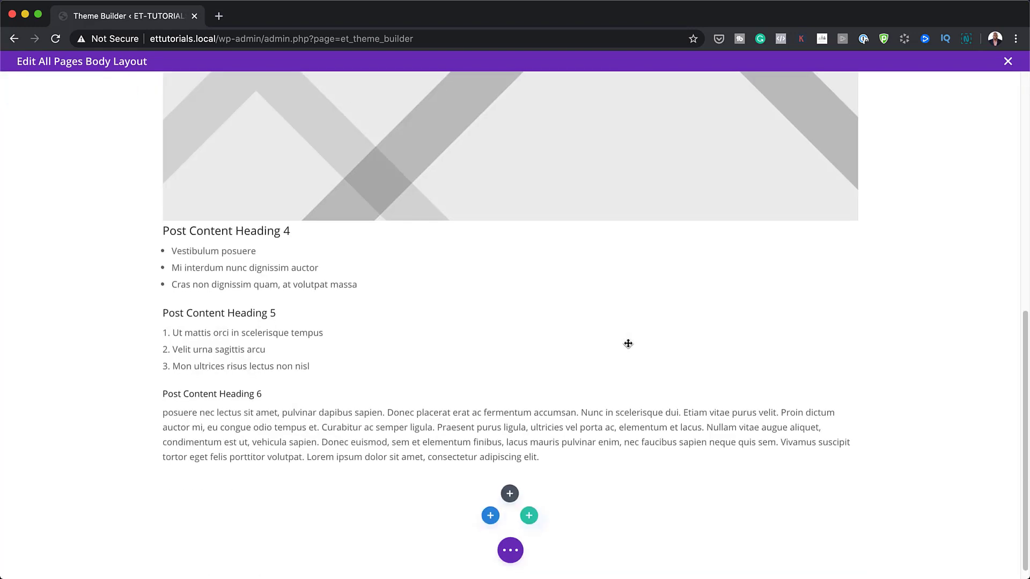
{"action": "left_click", "coordinate": [493, 506]}
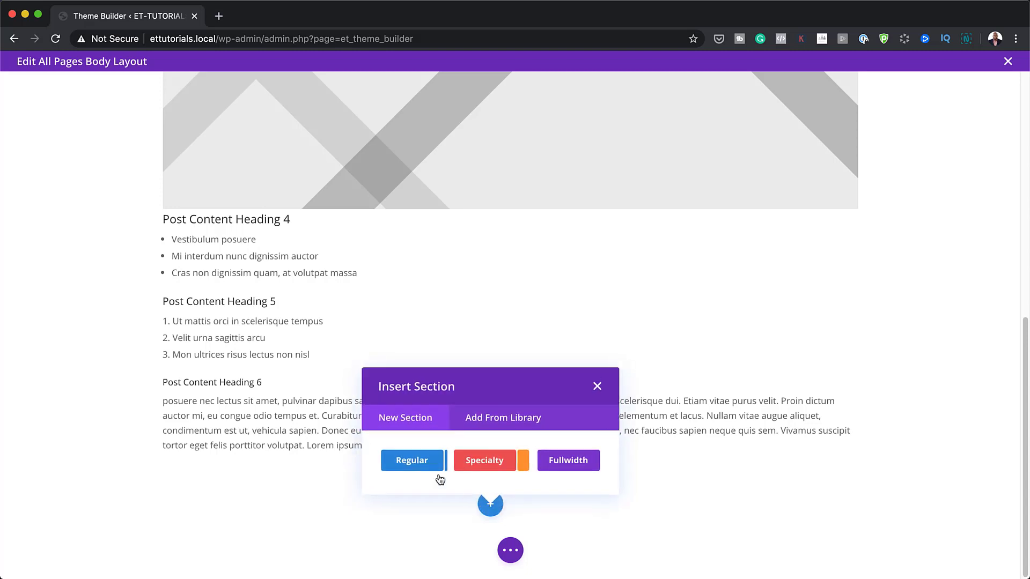
{"action": "left_click", "coordinate": [420, 462]}
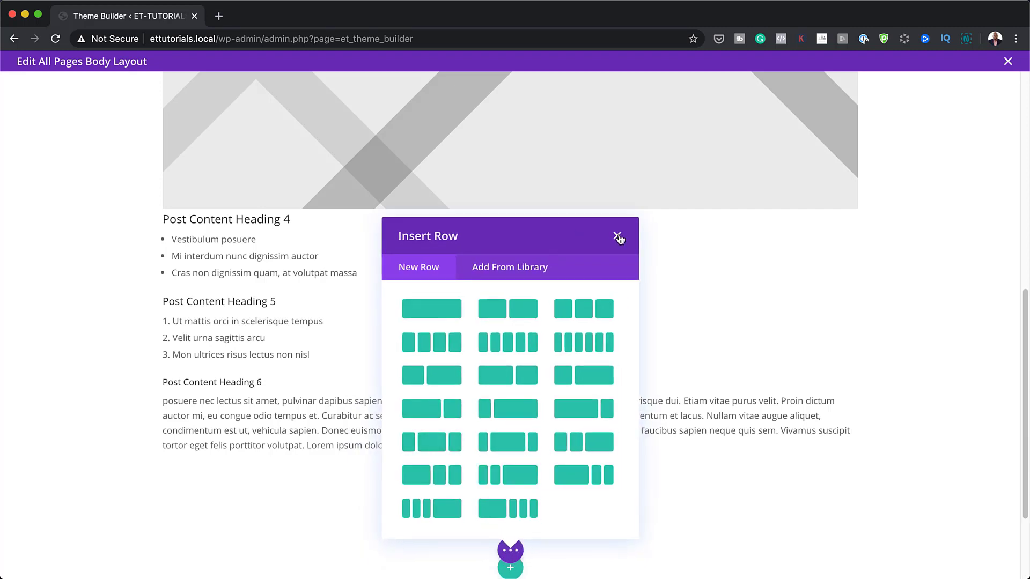
{"action": "left_click", "coordinate": [618, 236]}
{"action": "scroll", "coordinate": [568, 349], "scroll_direction": "down", "scroll_amount": 1}
{"action": "scroll", "coordinate": [568, 349], "scroll_direction": "down", "scroll_amount": 3}
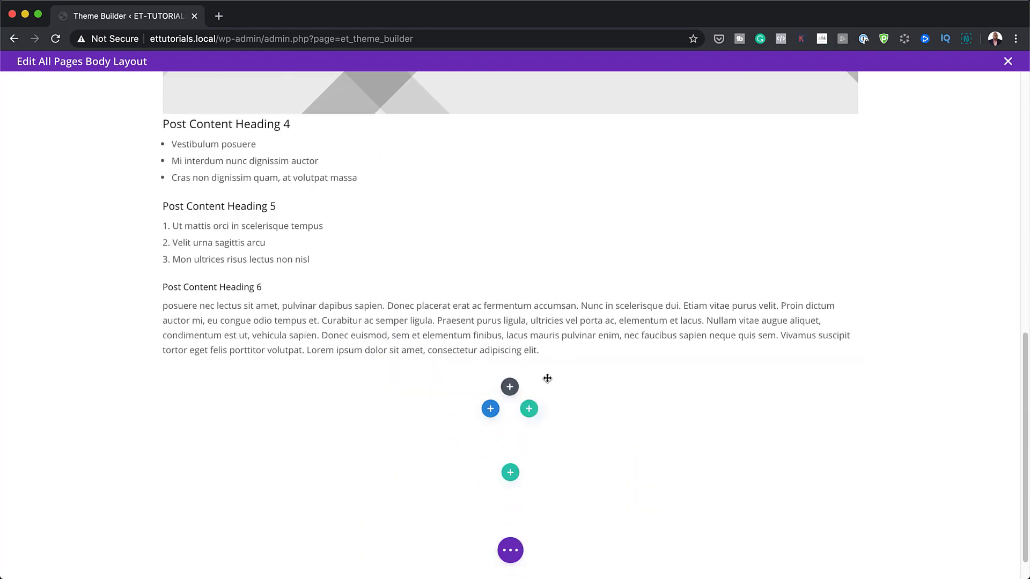
Step: Give the new section a gradient background with white as the first color and #ffc077 as the second
{"action": "mouse_move", "coordinate": [220, 443]}
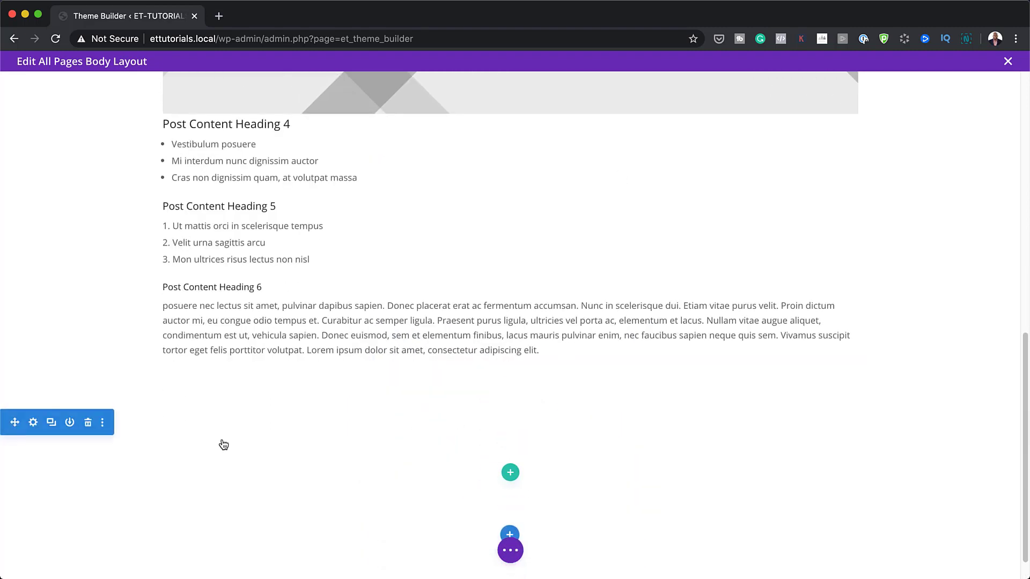
{"action": "left_click", "coordinate": [34, 424]}
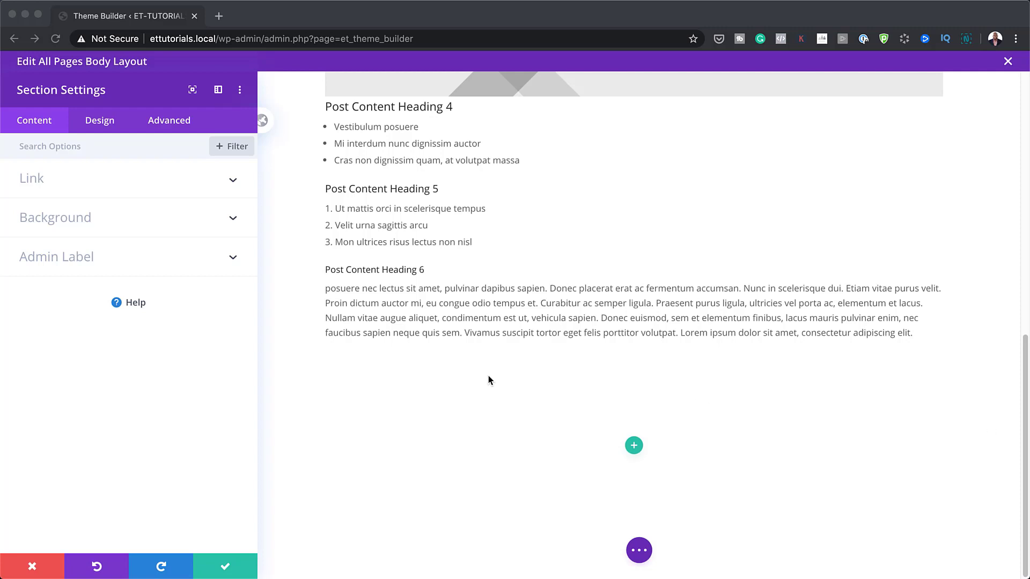
{"action": "left_click", "coordinate": [66, 220]}
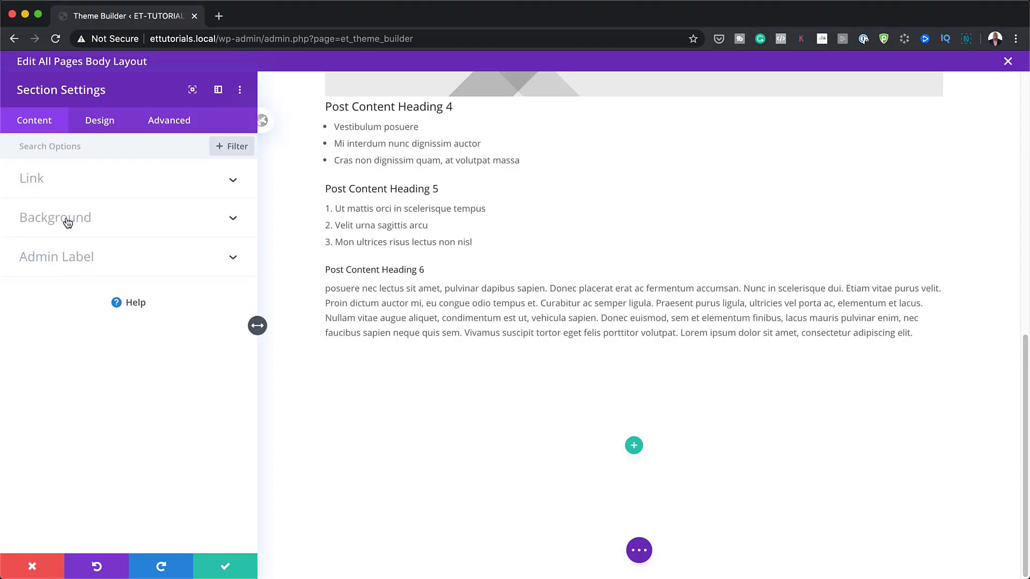
{"action": "left_click", "coordinate": [99, 238]}
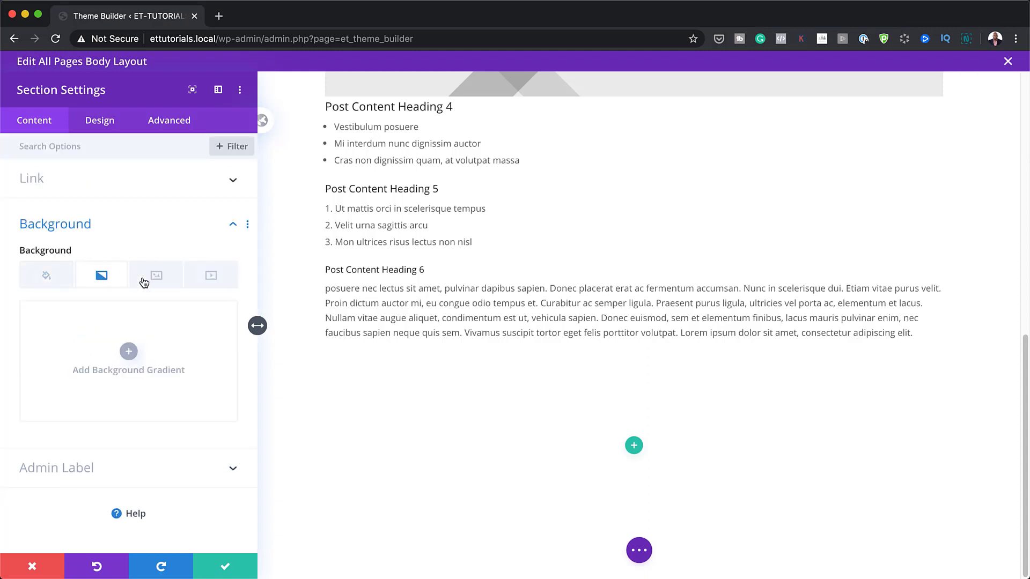
{"action": "left_click", "coordinate": [129, 352]}
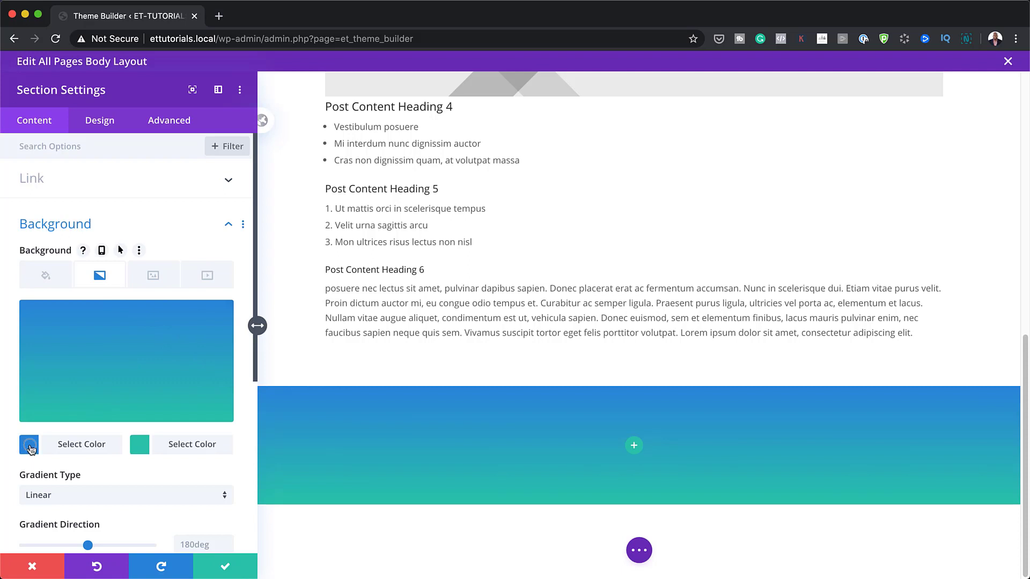
{"action": "left_click", "coordinate": [29, 446]}
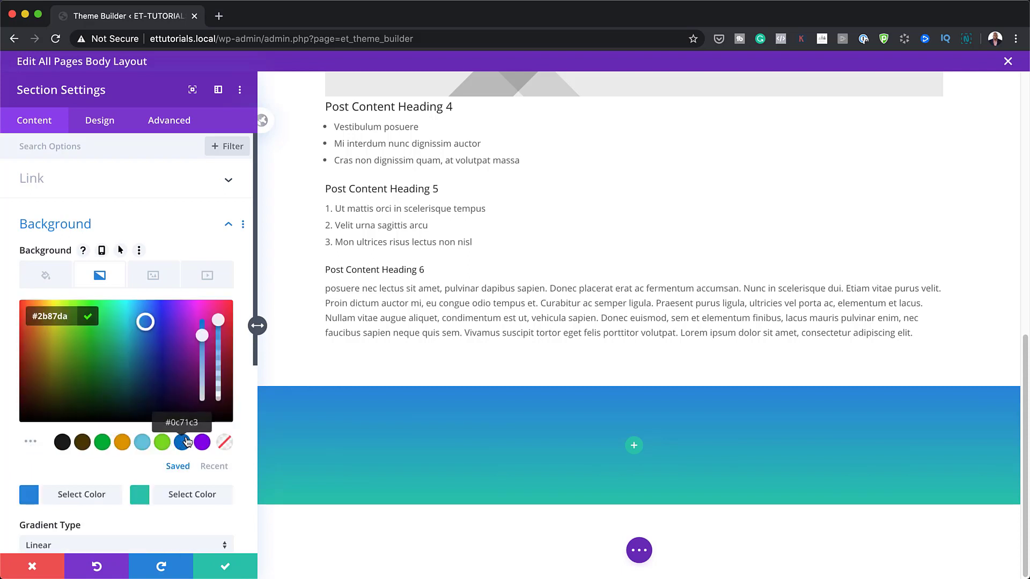
{"action": "left_click_drag", "start_coordinate": [202, 339], "coordinate": [204, 419]}
{"action": "left_click_drag", "start_coordinate": [88, 354], "coordinate": [8, 292]}
{"action": "left_click", "coordinate": [48, 320]}
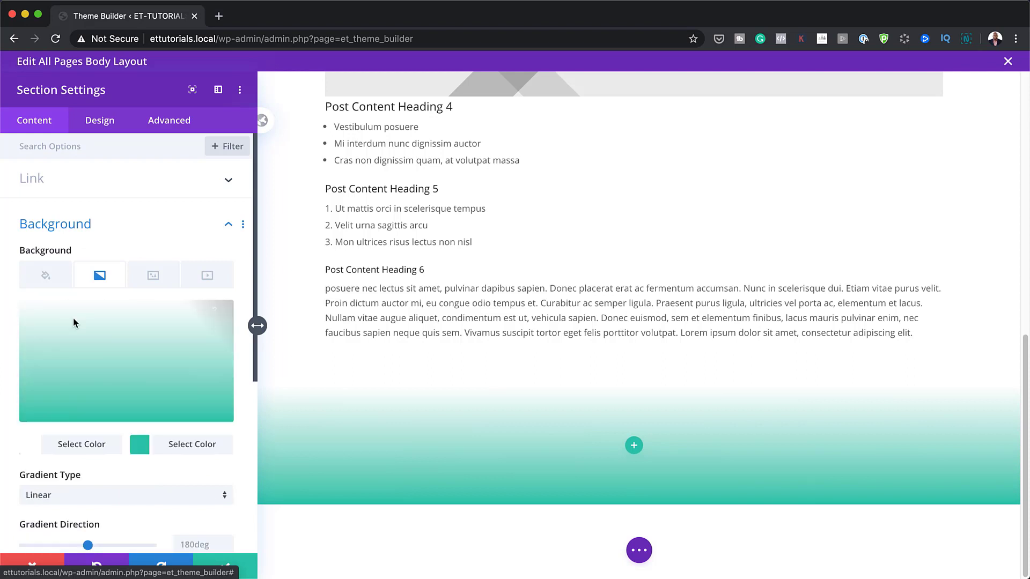
{"action": "left_click", "coordinate": [141, 445]}
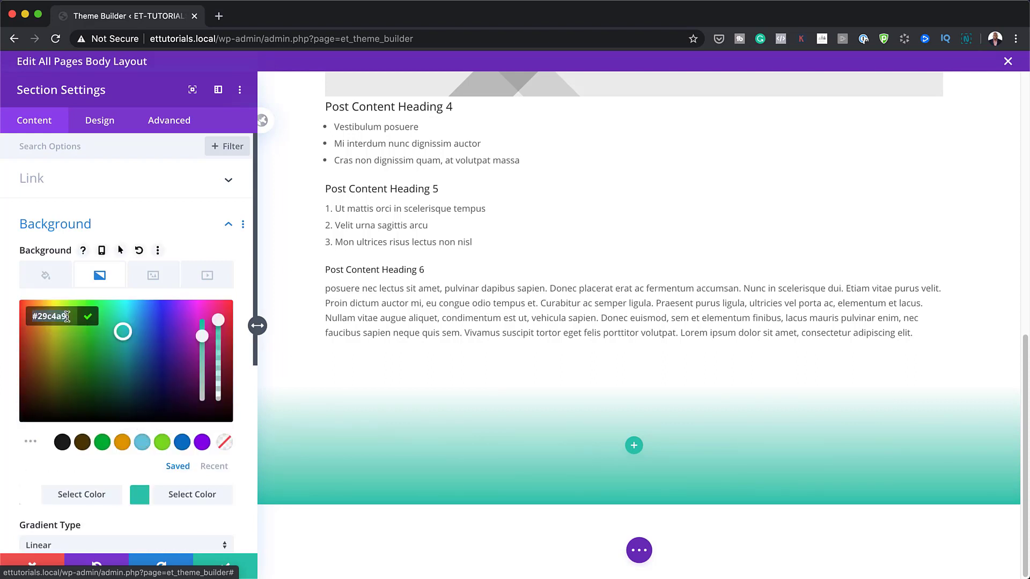
{"action": "type", "text": "#ffc077"}
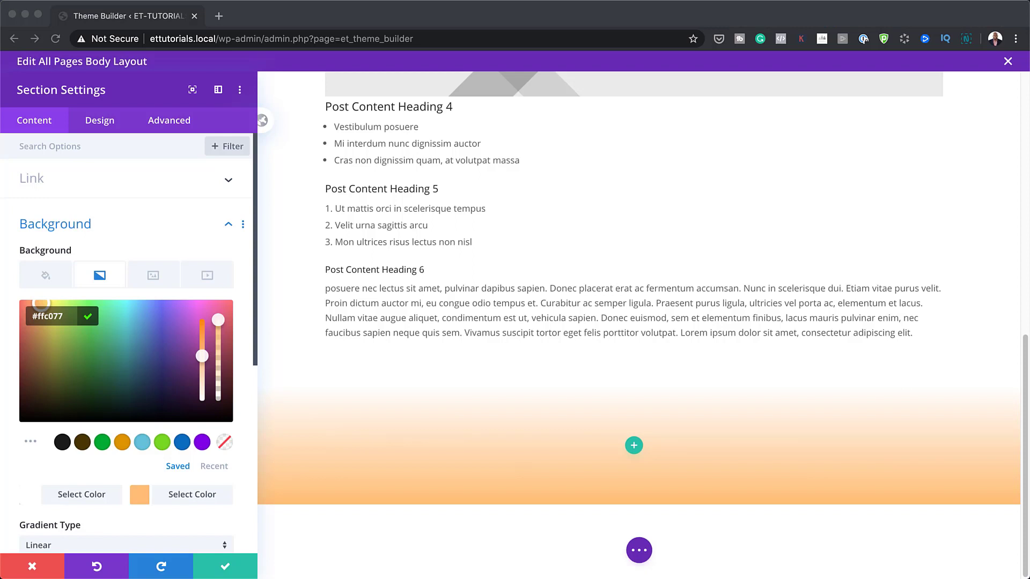
Step: Set both the start position and the end position of the section's background gradient to 50%
{"action": "scroll", "coordinate": [175, 456], "scroll_direction": "down", "scroll_amount": 5}
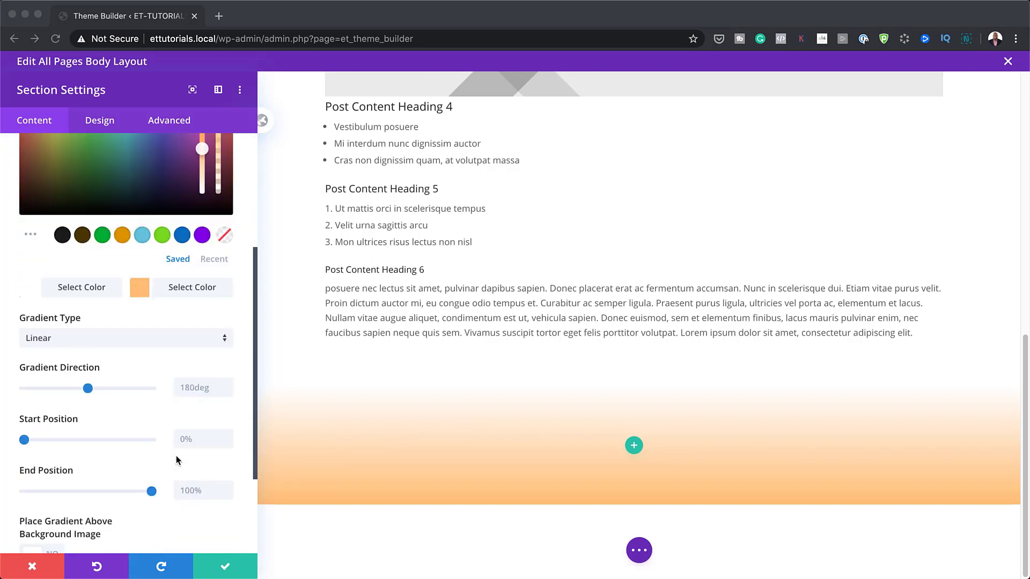
{"action": "left_click", "coordinate": [198, 442]}
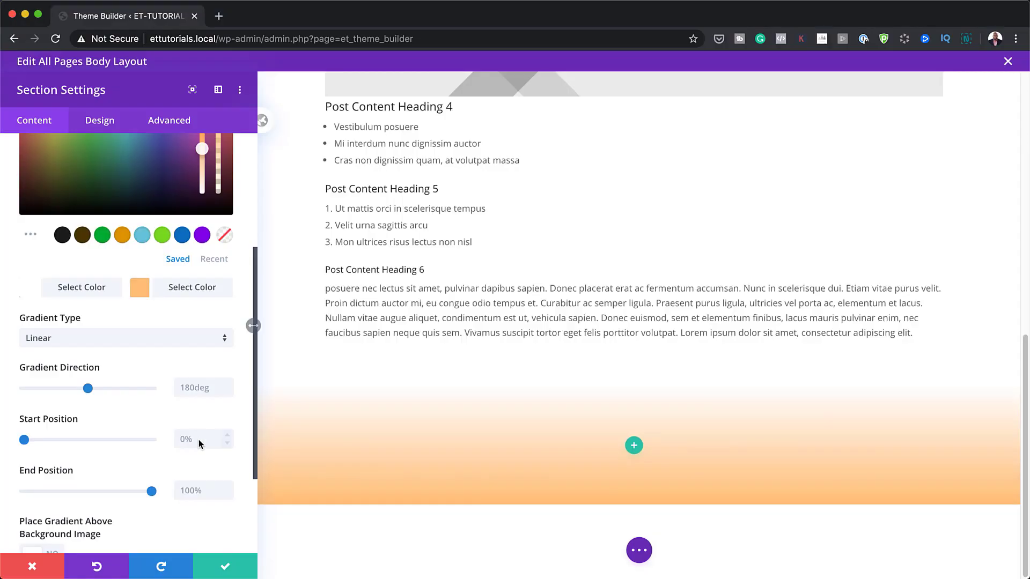
{"action": "type", "text": "50"}
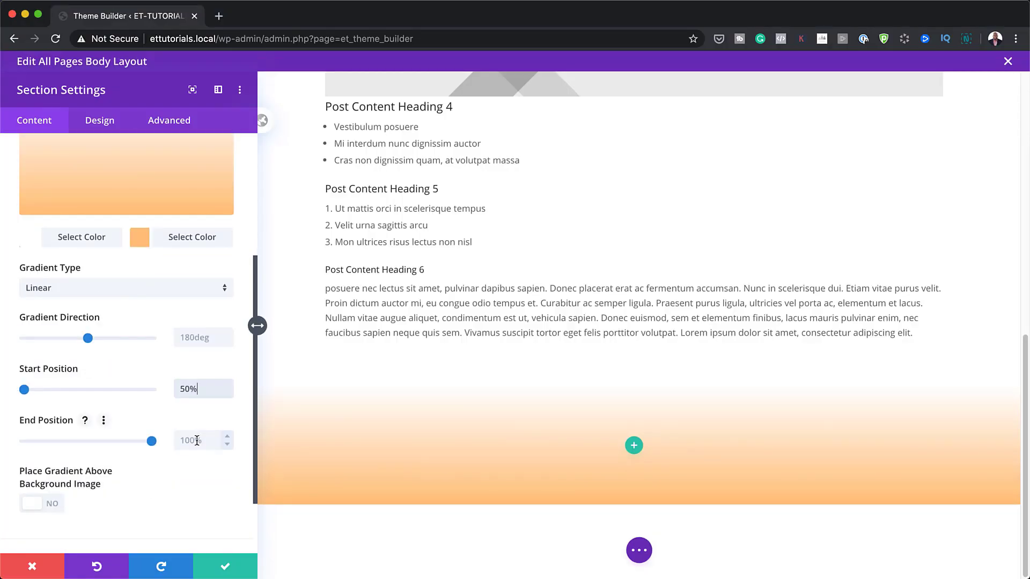
{"action": "left_click", "coordinate": [196, 440]}
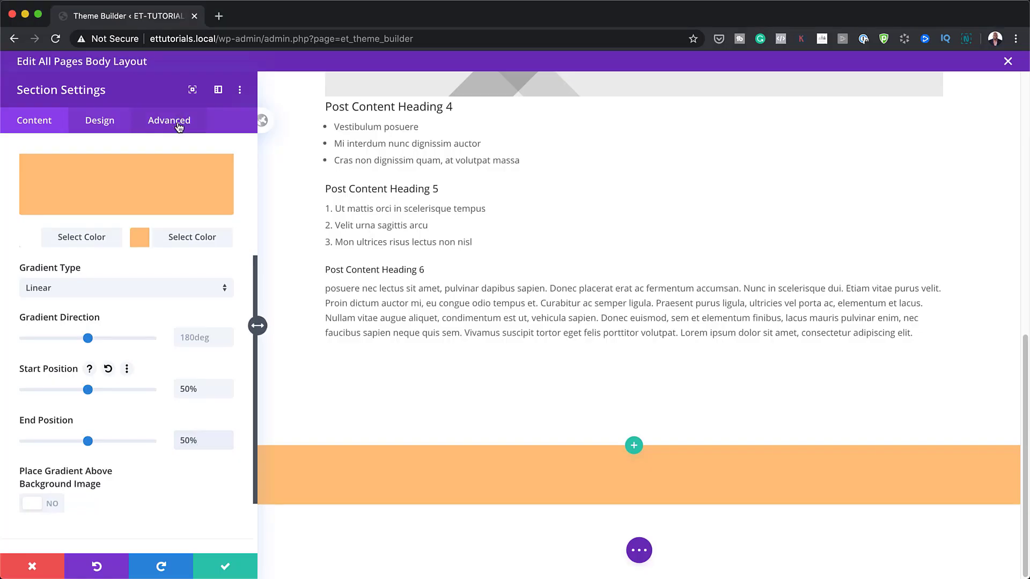
Step: Assign the CSS ID "contact" to the gradient section and save the section settings
{"action": "left_click", "coordinate": [179, 127]}
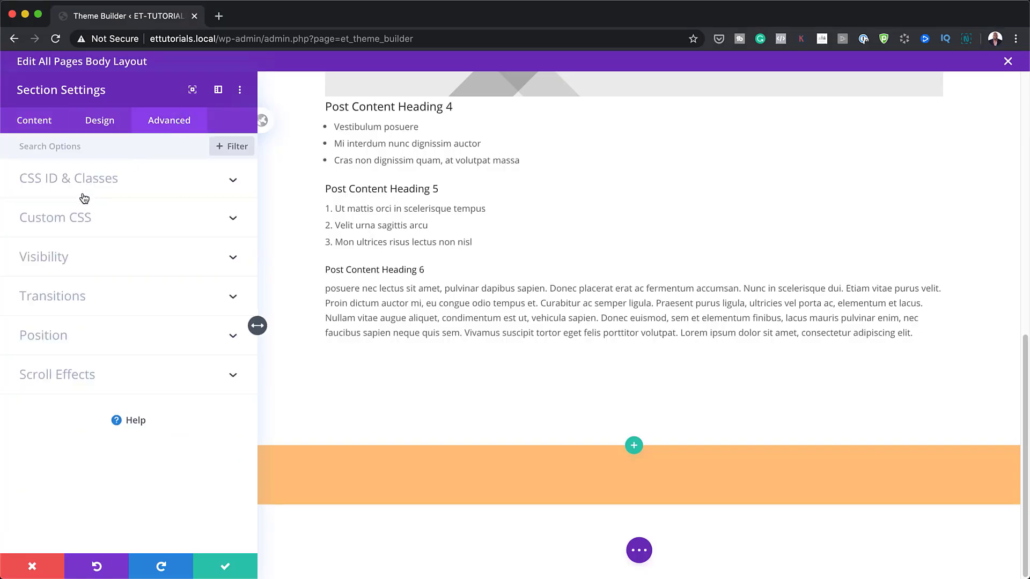
{"action": "left_click", "coordinate": [111, 184]}
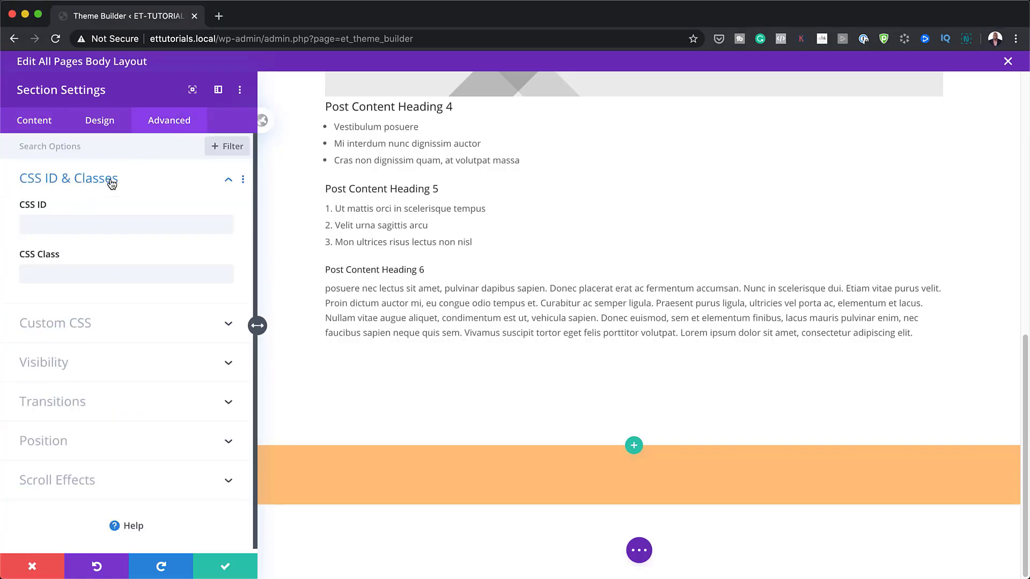
{"action": "left_click", "coordinate": [70, 222]}
{"action": "type", "text": "contact"}
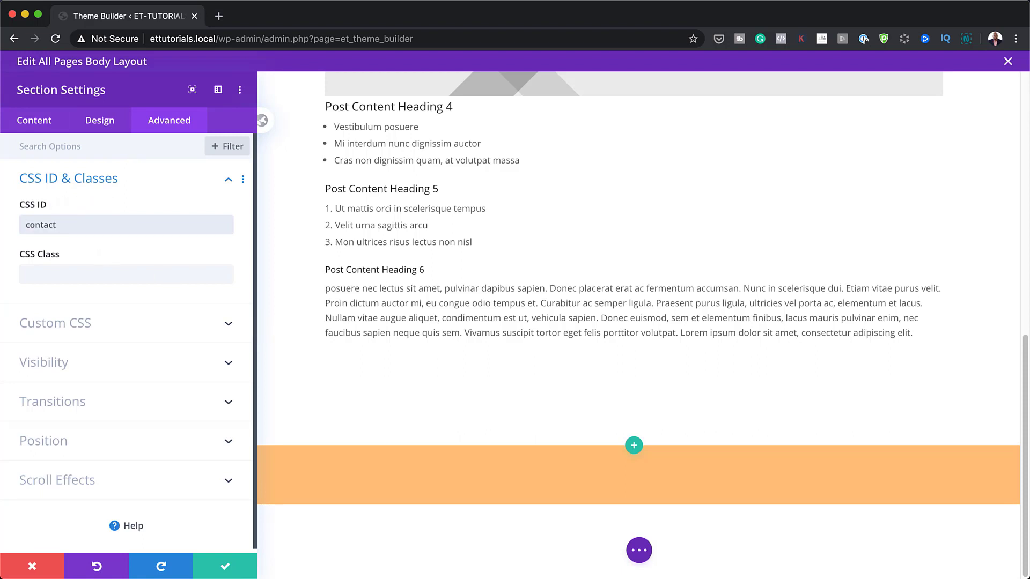
{"action": "left_click", "coordinate": [229, 566]}
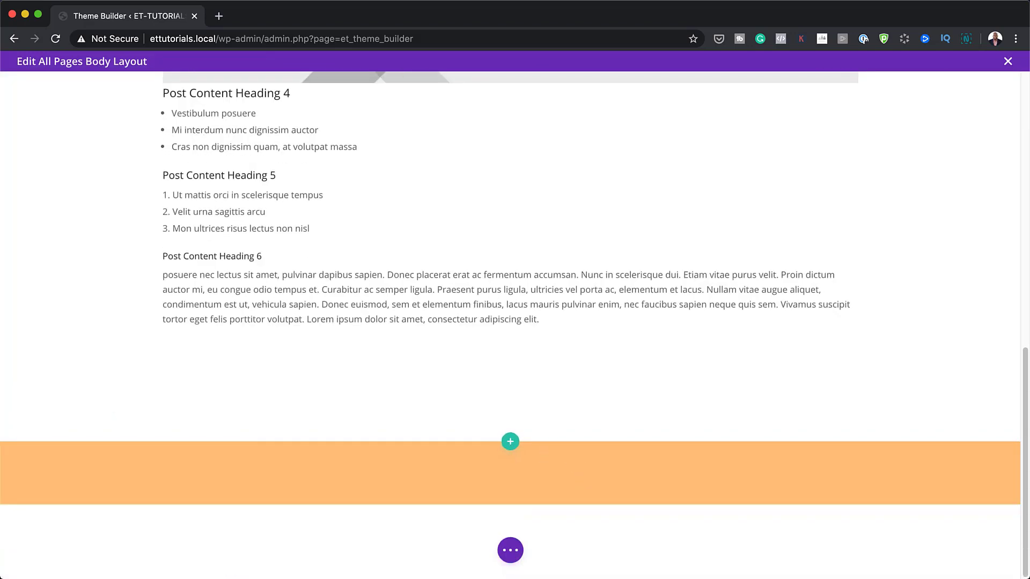
Step: Insert a row with two equal columns in the gradient section and add a Text module to its first column
{"action": "left_click", "coordinate": [510, 442]}
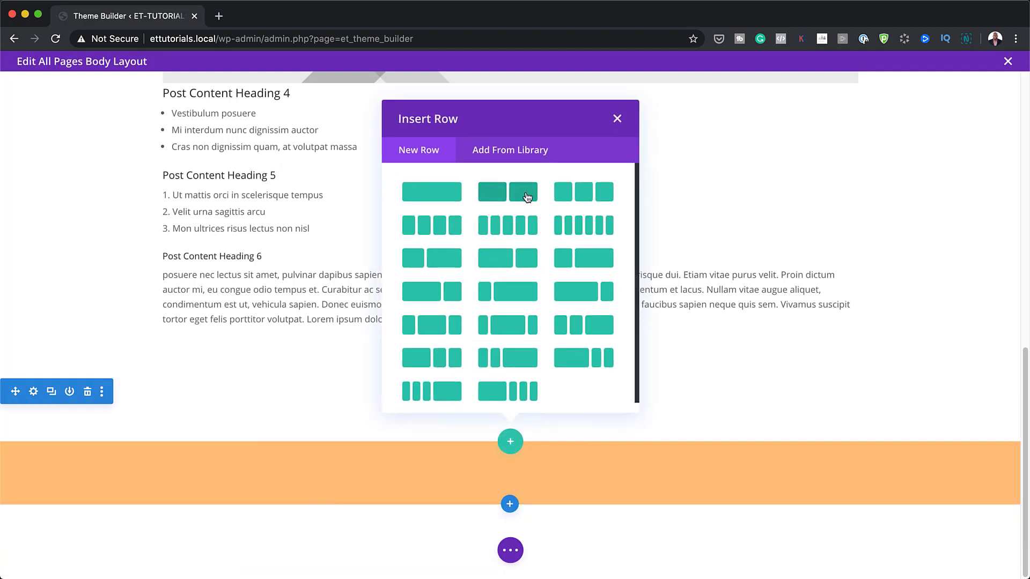
{"action": "left_click", "coordinate": [527, 198]}
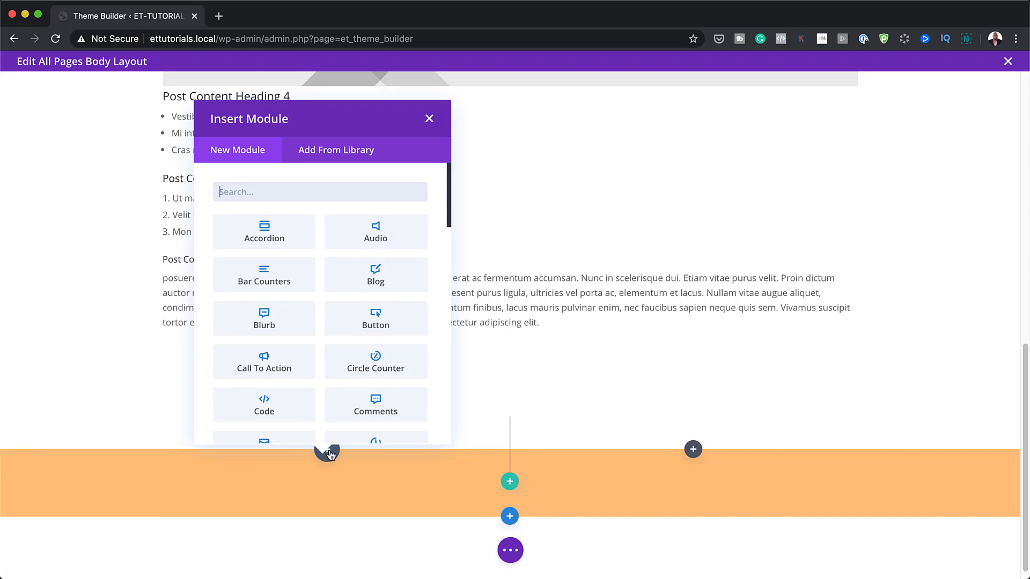
{"action": "type", "text": "text"}
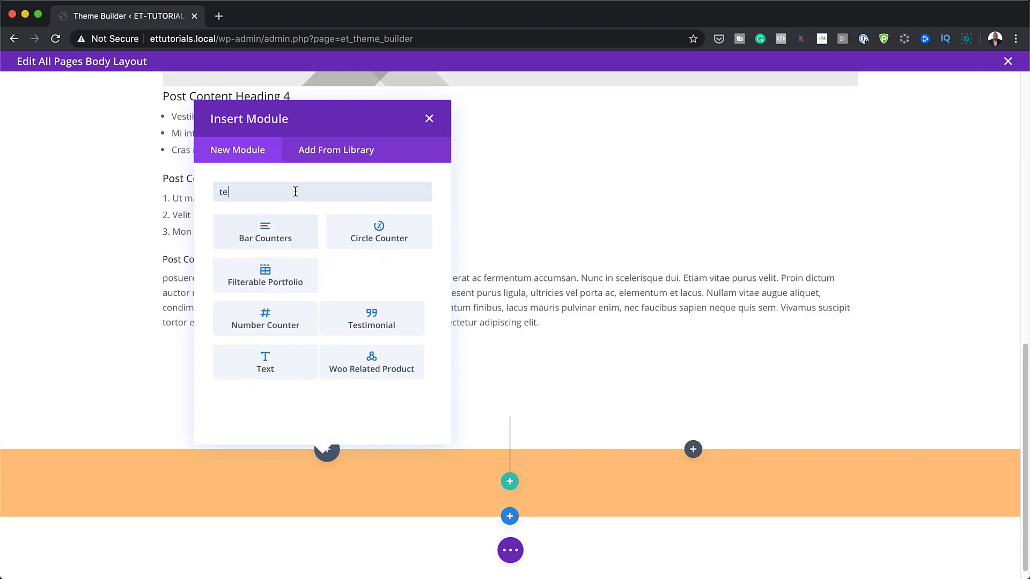
{"action": "left_click", "coordinate": [269, 238]}
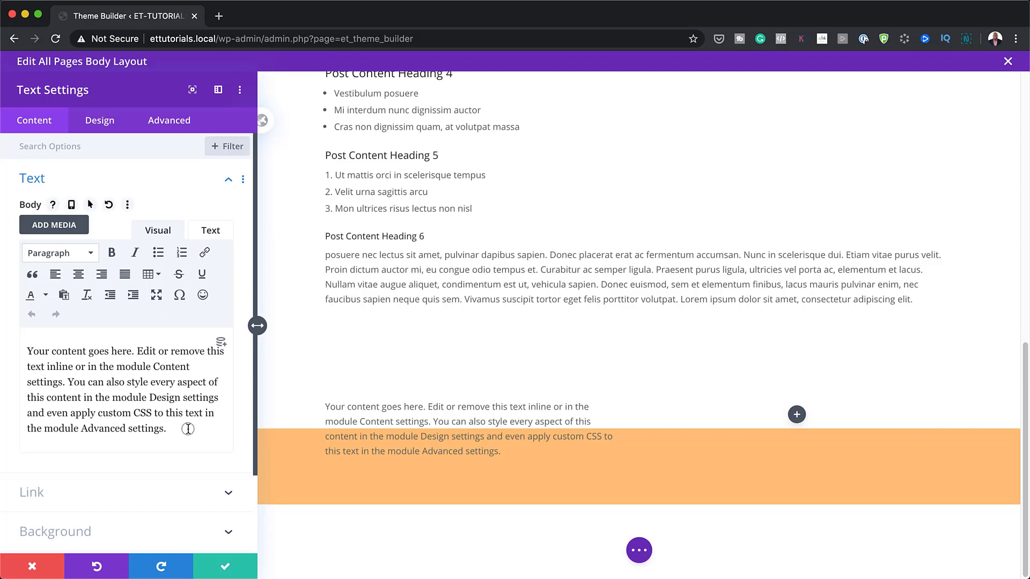
Step: Replace the text module's placeholder body with "Get In Touch" and format it as Heading 2
{"action": "left_click_drag", "start_coordinate": [197, 430], "coordinate": [15, 333]}
{"action": "type", "text": "Ge"}
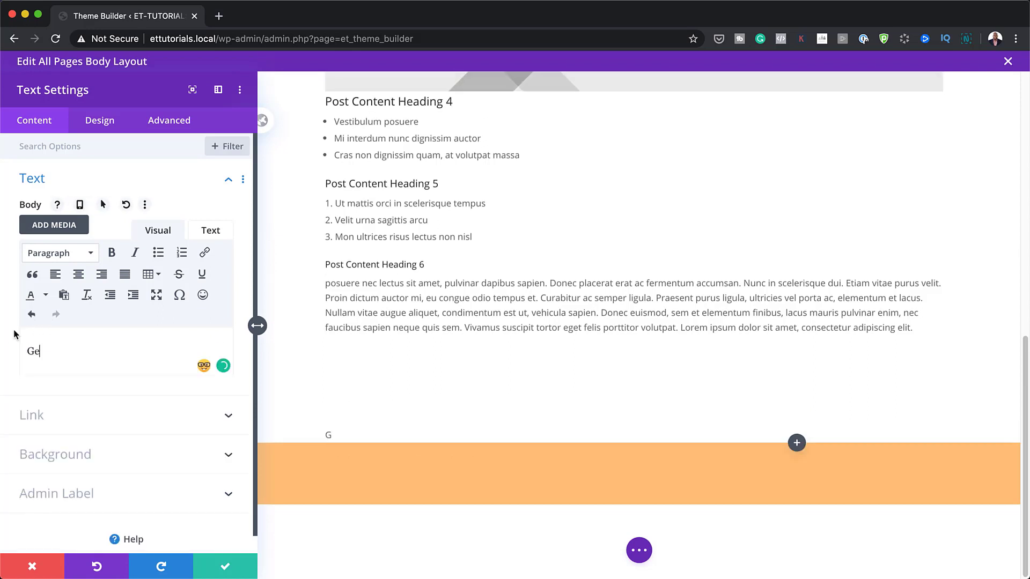
{"action": "type", "text": "t In Touch"}
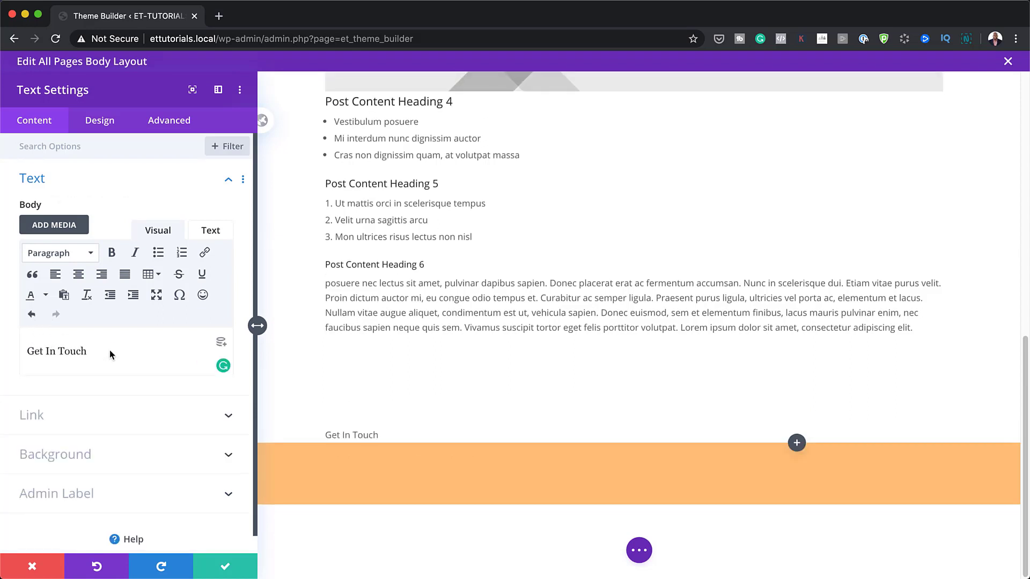
{"action": "left_click_drag", "start_coordinate": [89, 351], "coordinate": [23, 351]}
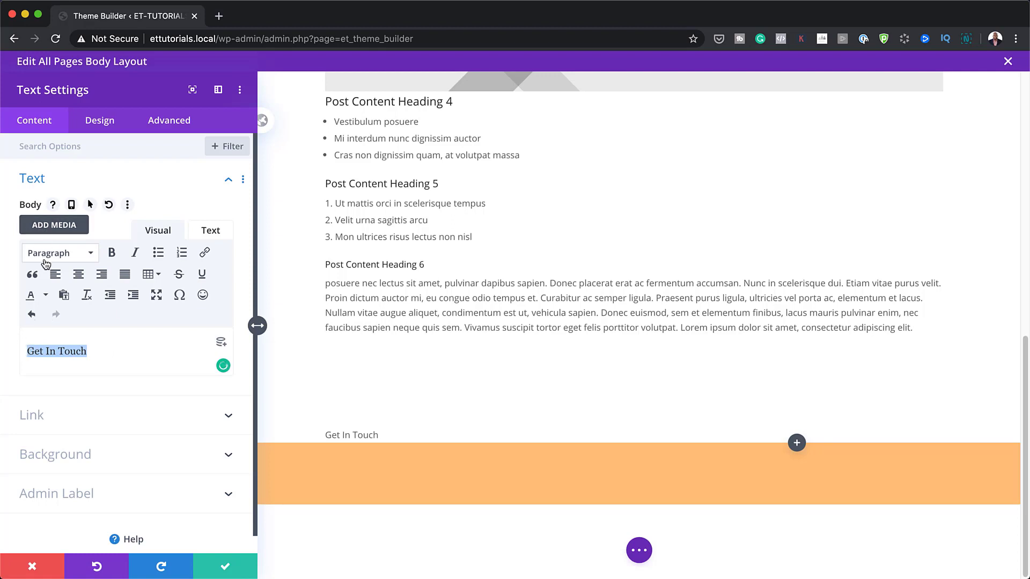
{"action": "left_click", "coordinate": [47, 257]}
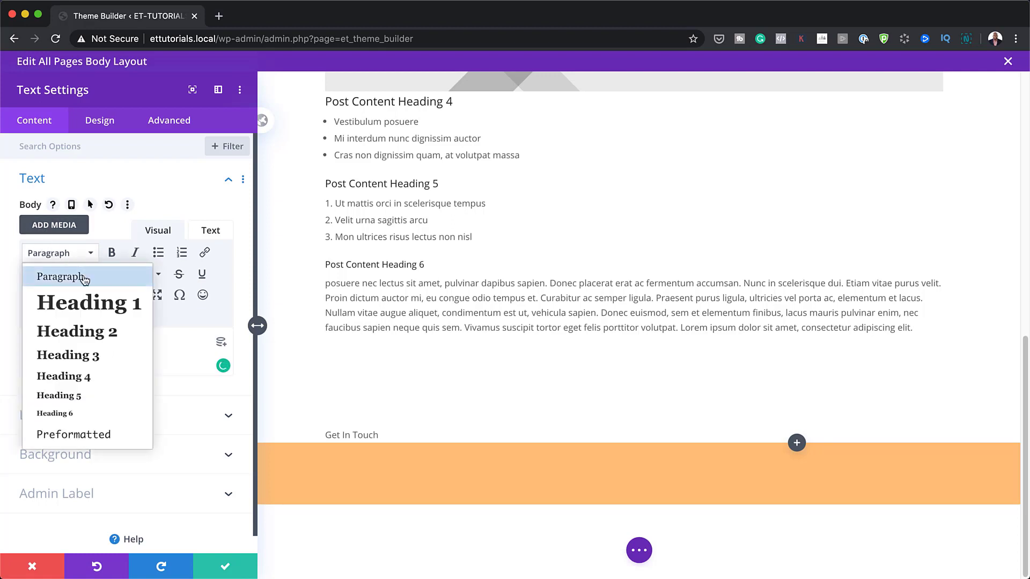
{"action": "left_click", "coordinate": [85, 333]}
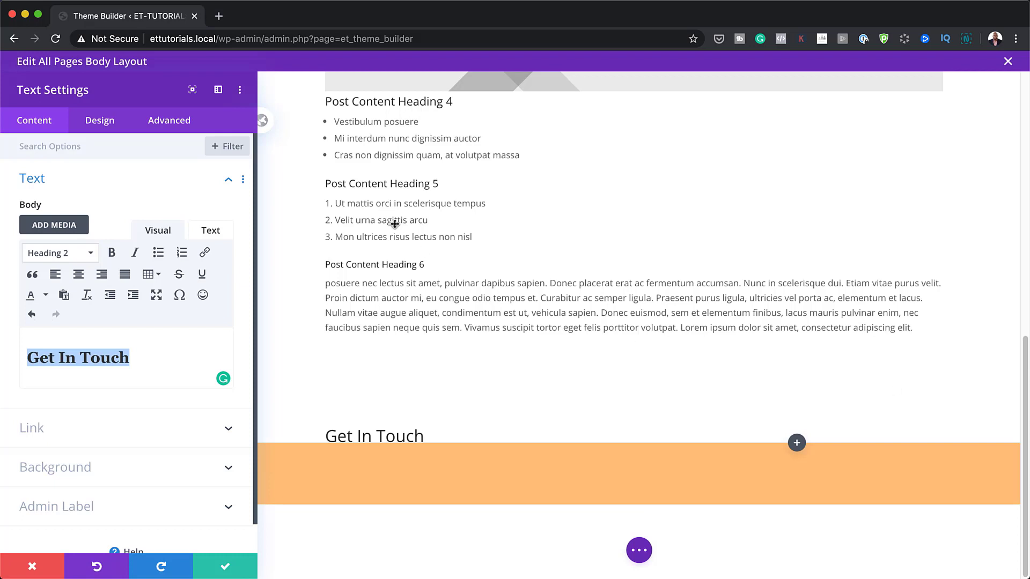
Step: Set the Heading 2 font of the "Get In Touch" module to Montserrat with Bold weight
{"action": "left_click", "coordinate": [91, 121]}
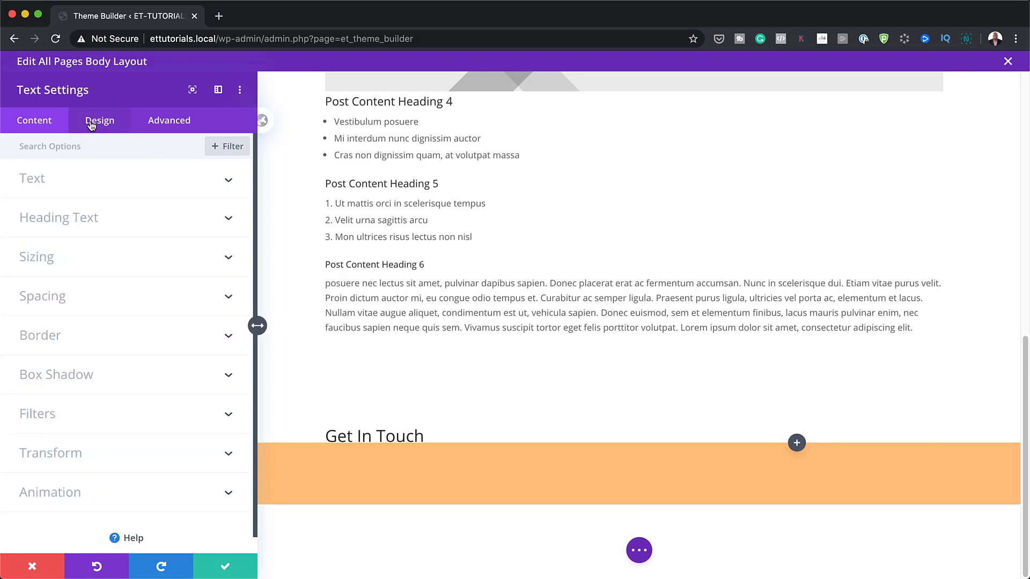
{"action": "left_click", "coordinate": [56, 219]}
{"action": "left_click", "coordinate": [72, 188]}
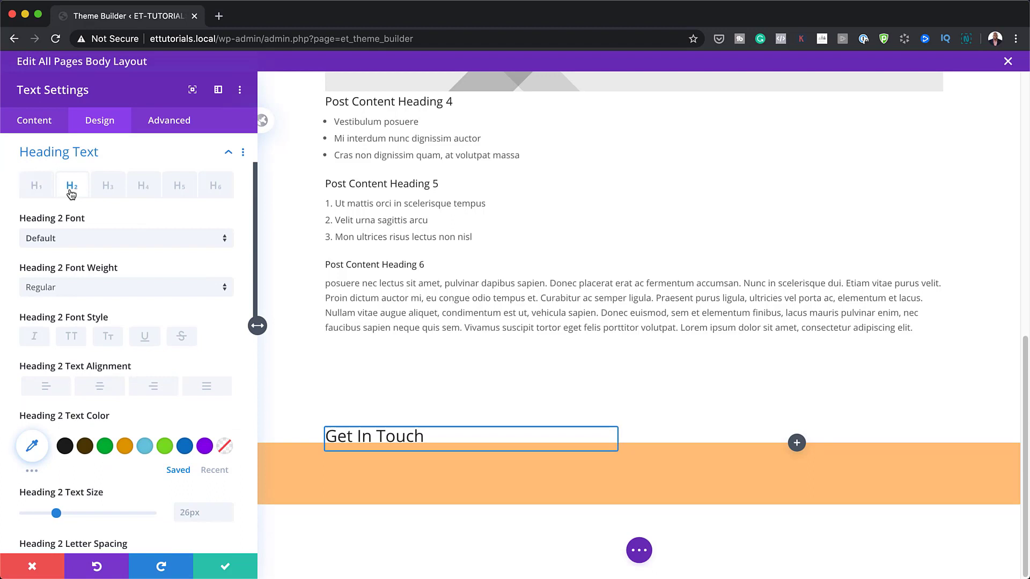
{"action": "left_click", "coordinate": [90, 238]}
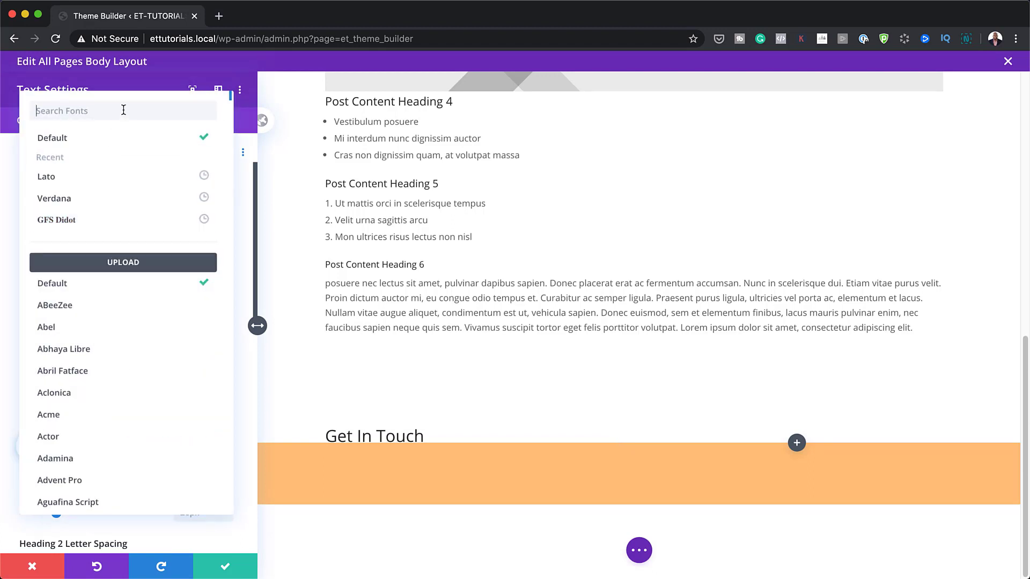
{"action": "type", "text": "Monts"}
{"action": "left_click", "coordinate": [105, 134]}
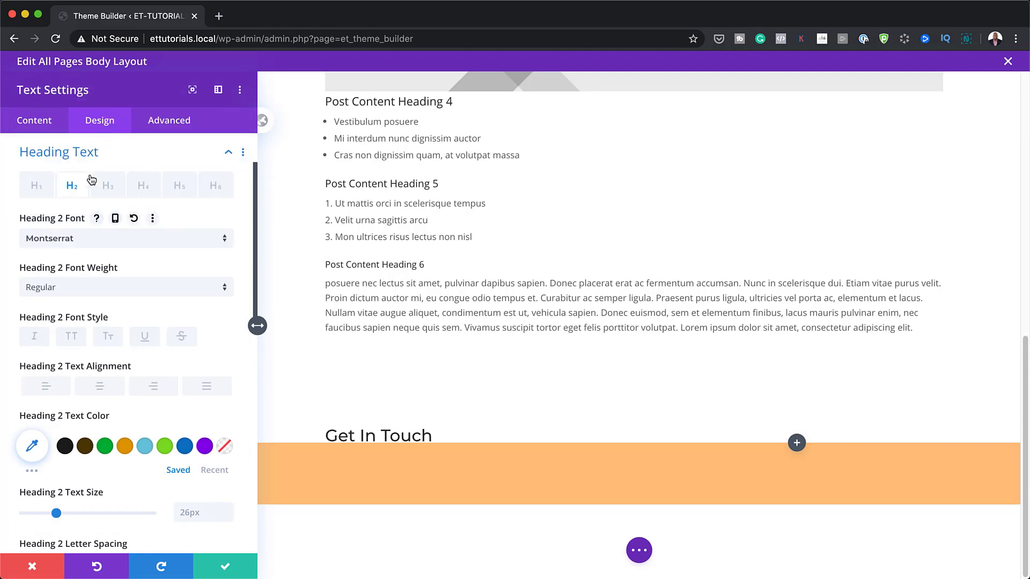
{"action": "left_click", "coordinate": [68, 289]}
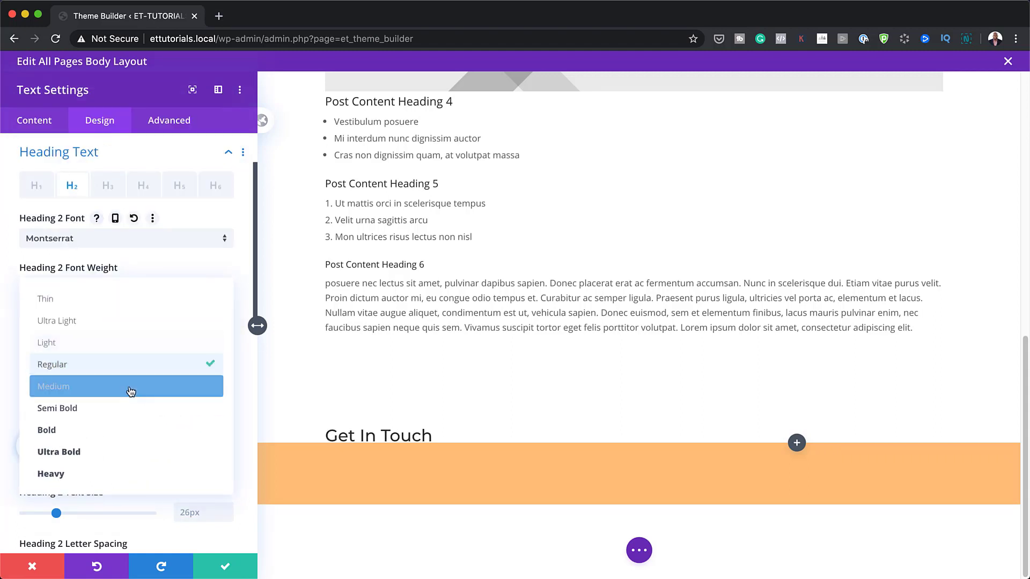
{"action": "left_click", "coordinate": [129, 435]}
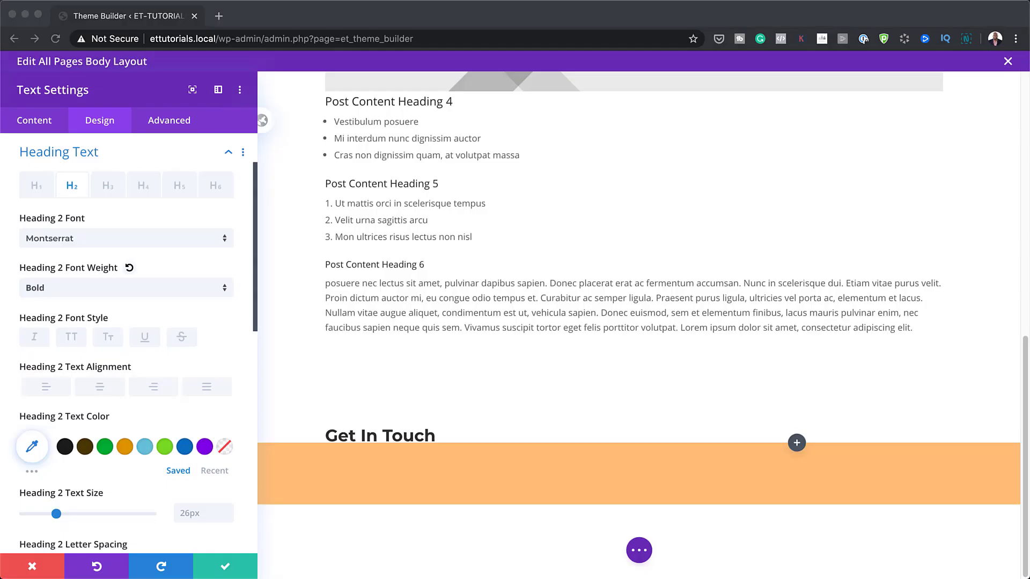
Step: Set the Heading 2 text size to 70px for desktop
{"action": "left_click", "coordinate": [223, 519]}
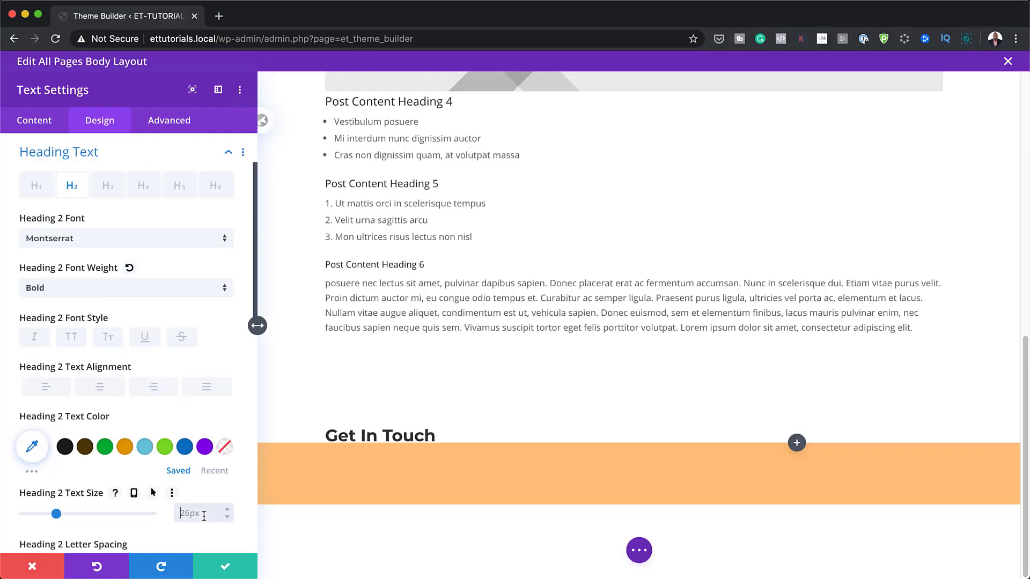
{"action": "double_click", "coordinate": [204, 516]}
{"action": "type", "text": "70px"}
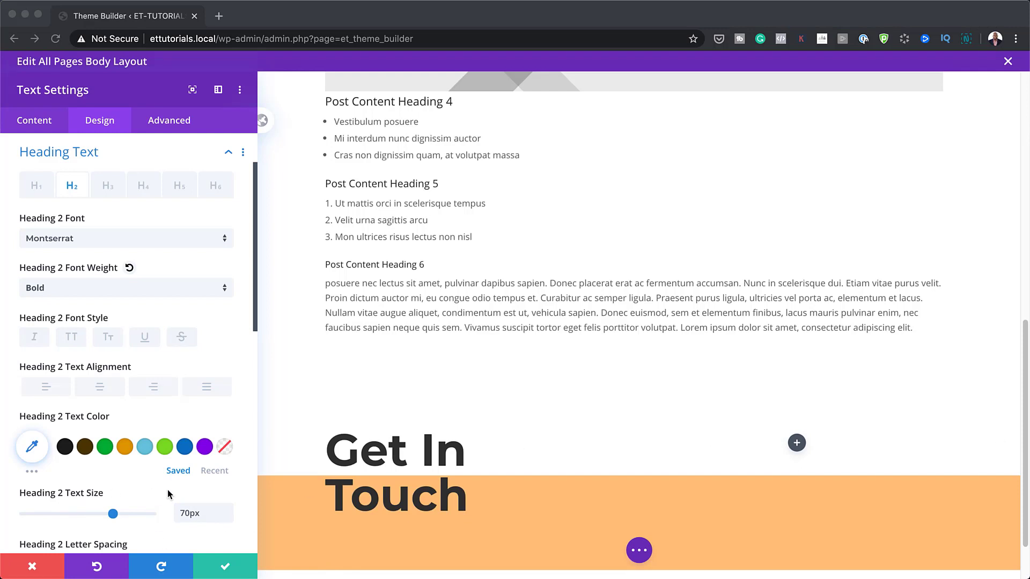
Step: Enable responsive Heading 2 text sizes and set 48px for tablet and 36px for phone
{"action": "scroll", "coordinate": [127, 487], "scroll_direction": "down", "scroll_amount": 2}
{"action": "left_click", "coordinate": [131, 450]}
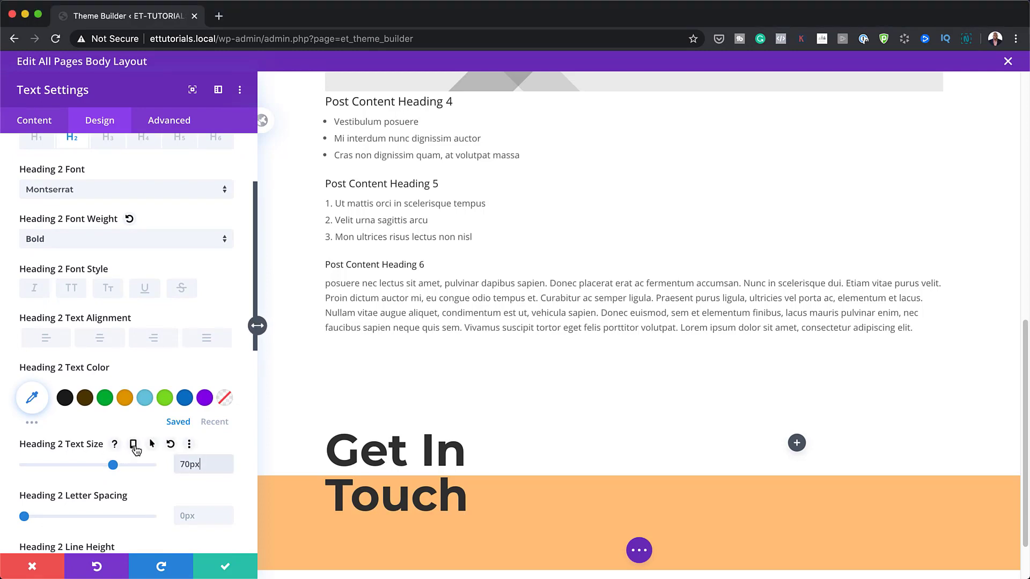
{"action": "left_click", "coordinate": [134, 446]}
{"action": "left_click", "coordinate": [130, 468]}
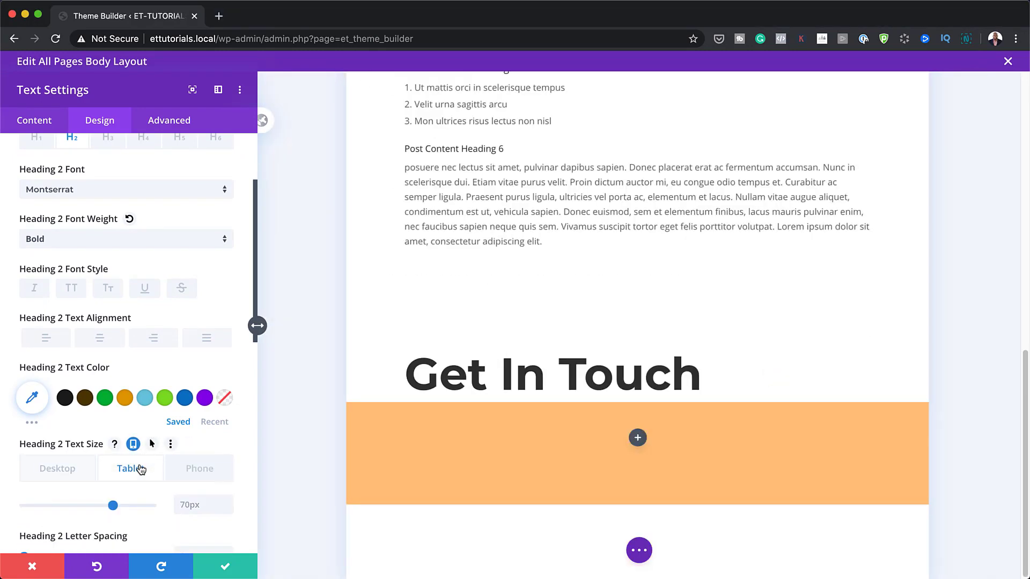
{"action": "left_click", "coordinate": [202, 505]}
{"action": "key", "text": "super+a"}
{"action": "type", "text": "48px"}
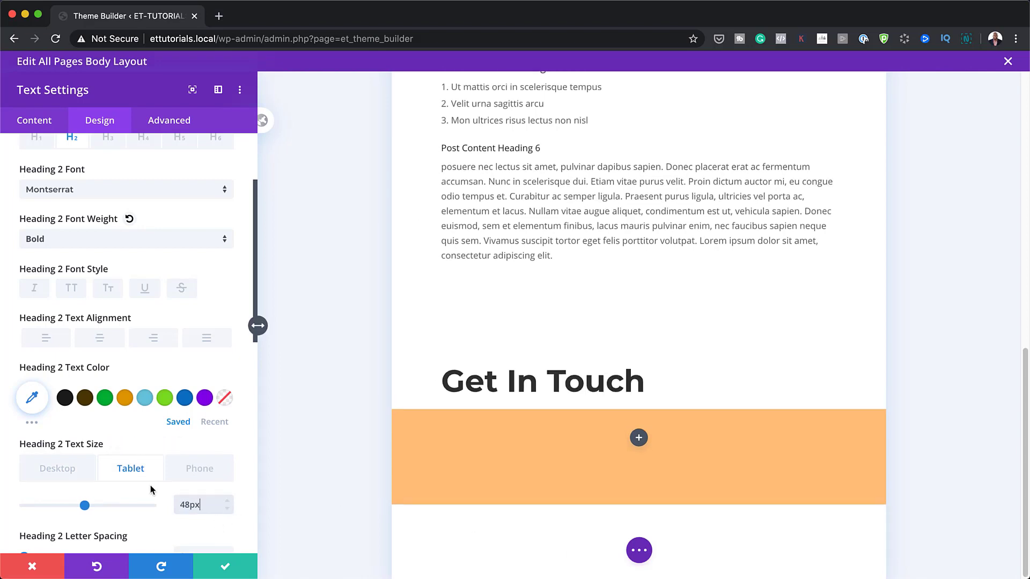
{"action": "left_click", "coordinate": [194, 469]}
{"action": "left_click", "coordinate": [199, 505]}
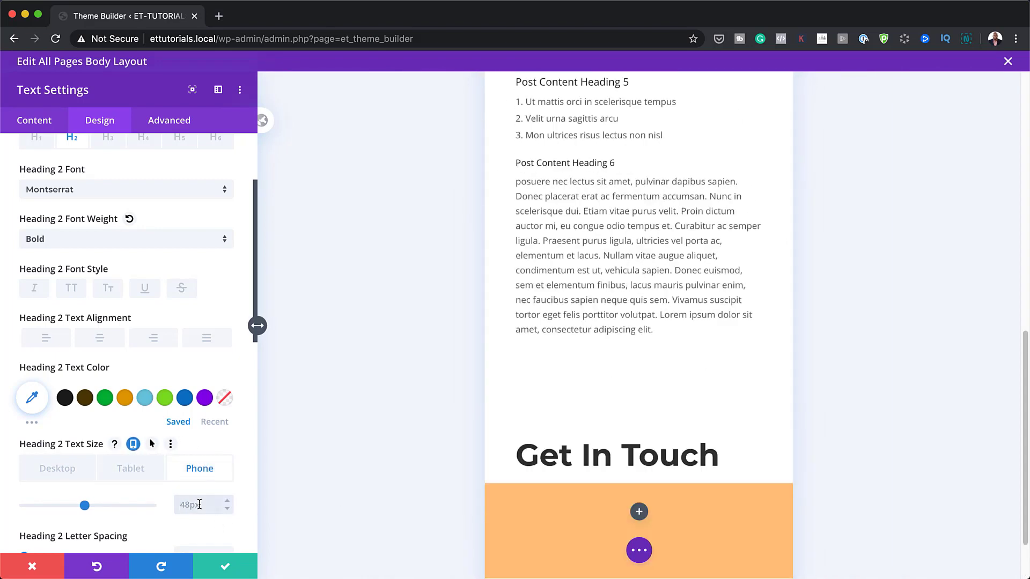
{"action": "type", "text": "36px"}
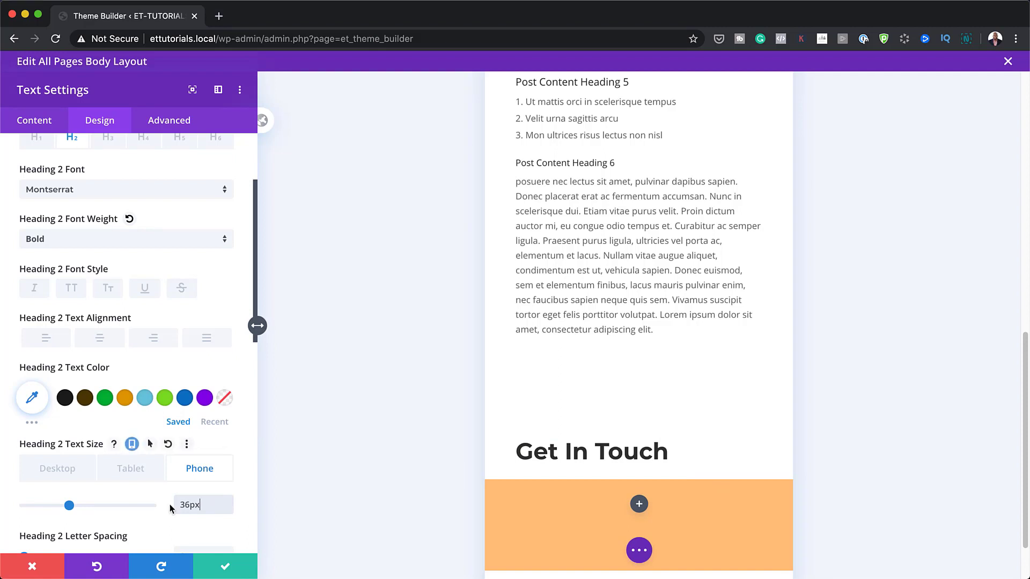
Step: Increase the Heading 2 line height to 1.2em
{"action": "scroll", "coordinate": [153, 515], "scroll_direction": "down", "scroll_amount": 3}
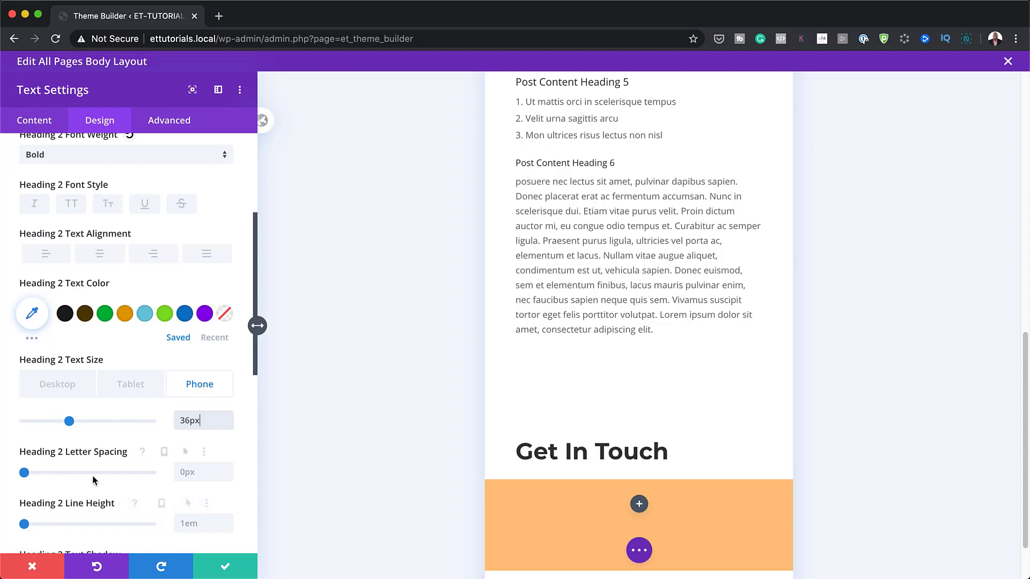
{"action": "left_click", "coordinate": [208, 523]}
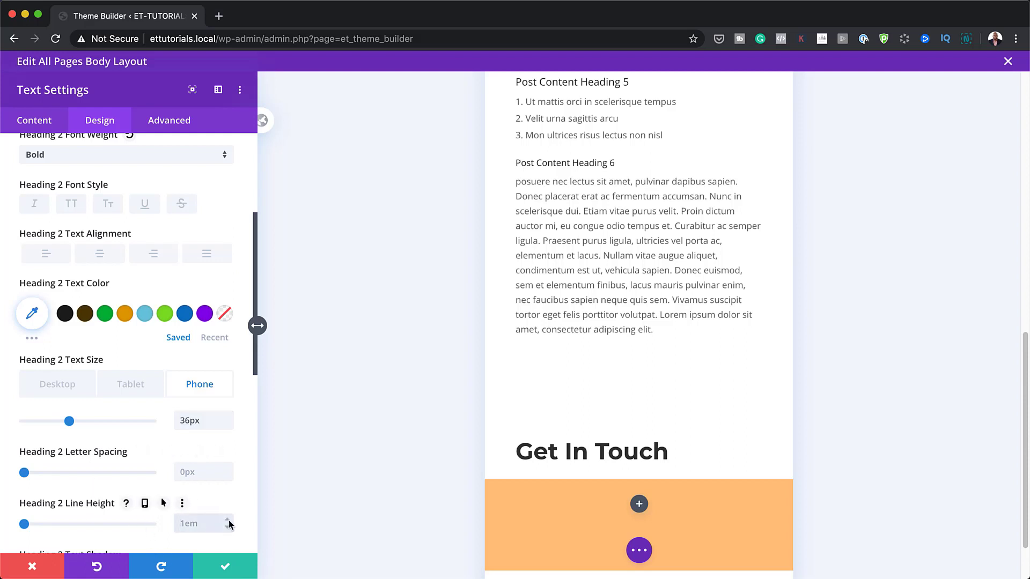
{"action": "left_click", "coordinate": [228, 520]}
{"action": "left_click", "coordinate": [228, 520]}
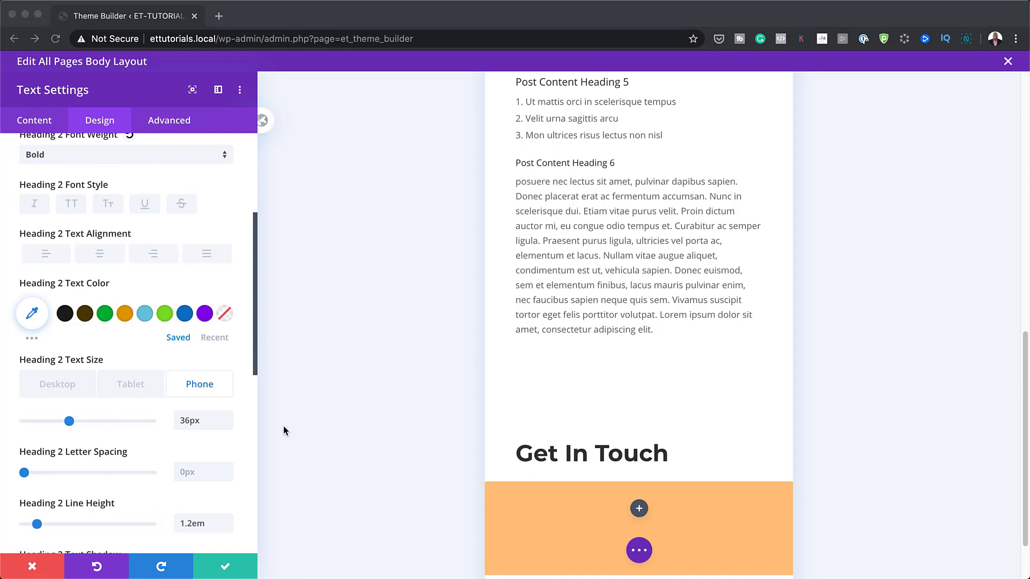
Step: Set the heading module's maximum width to 750px with responsive values enabled, and save the module settings
{"action": "scroll", "coordinate": [129, 385], "scroll_direction": "up", "scroll_amount": 5}
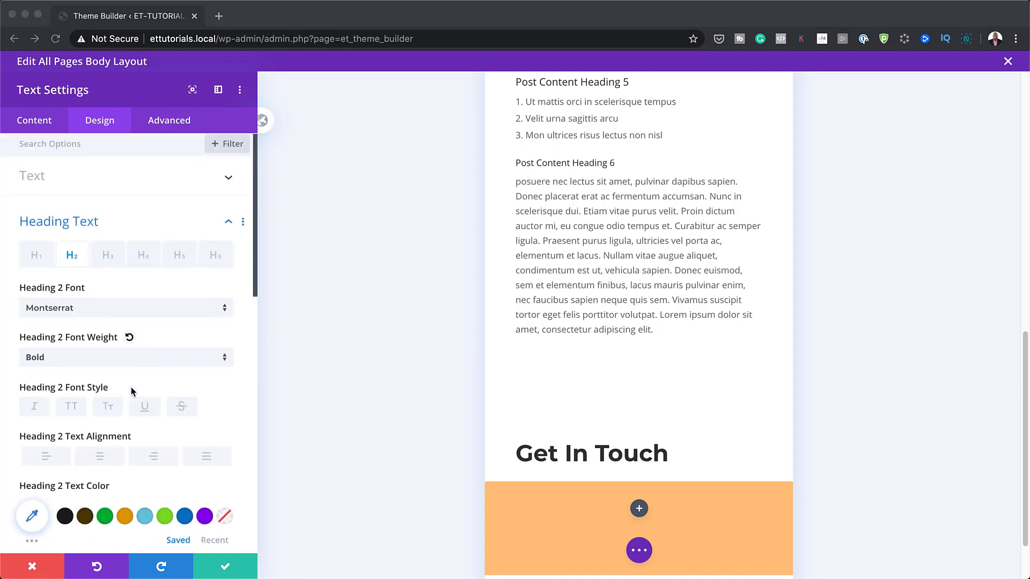
{"action": "scroll", "coordinate": [132, 391], "scroll_direction": "down", "scroll_amount": 5}
{"action": "scroll", "coordinate": [131, 391], "scroll_direction": "down", "scroll_amount": 5}
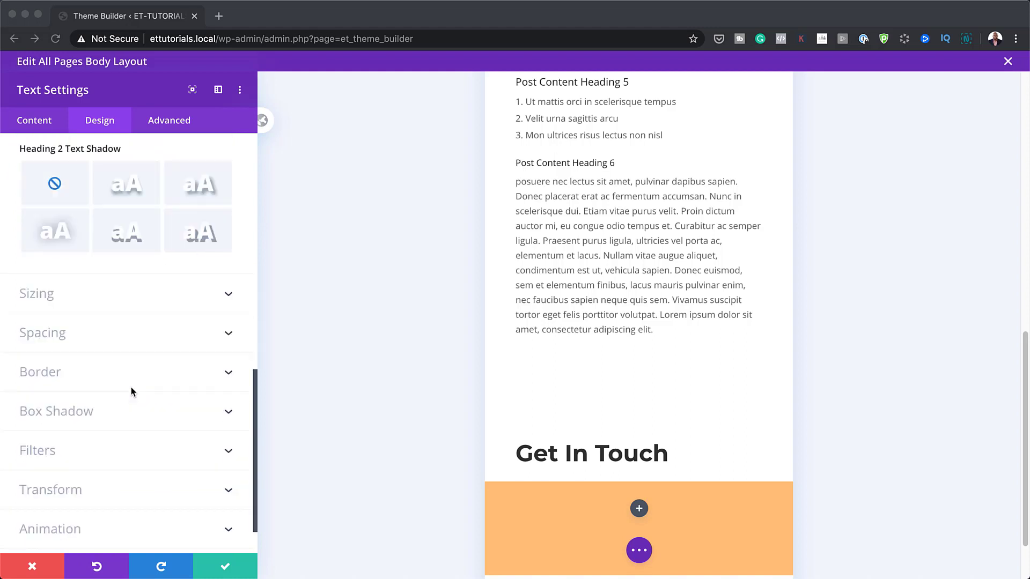
{"action": "left_click", "coordinate": [51, 295]}
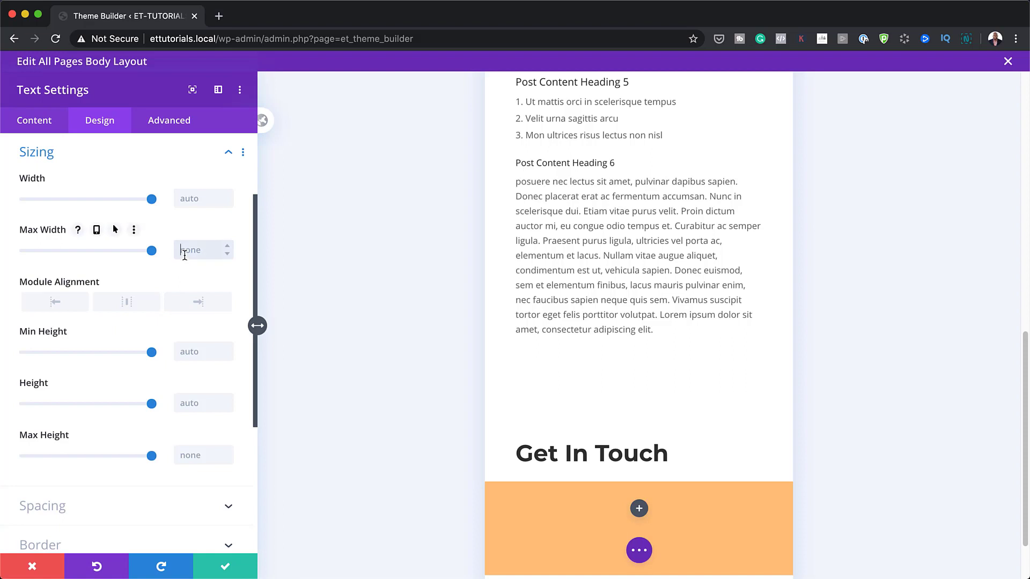
{"action": "type", "text": "750px"}
{"action": "left_click", "coordinate": [98, 232]}
{"action": "left_click", "coordinate": [69, 263]}
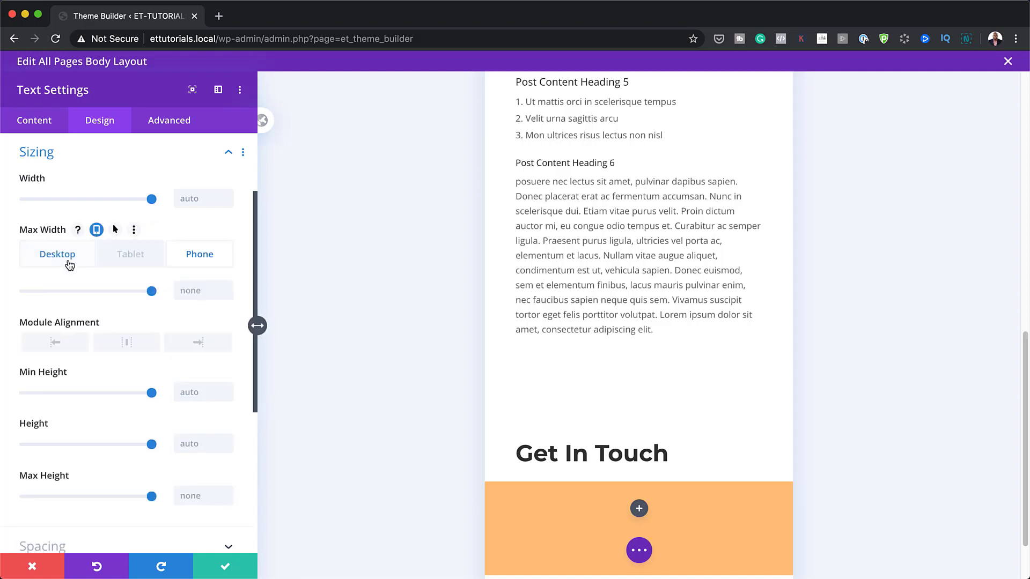
{"action": "scroll", "coordinate": [586, 453], "scroll_direction": "down", "scroll_amount": 10}
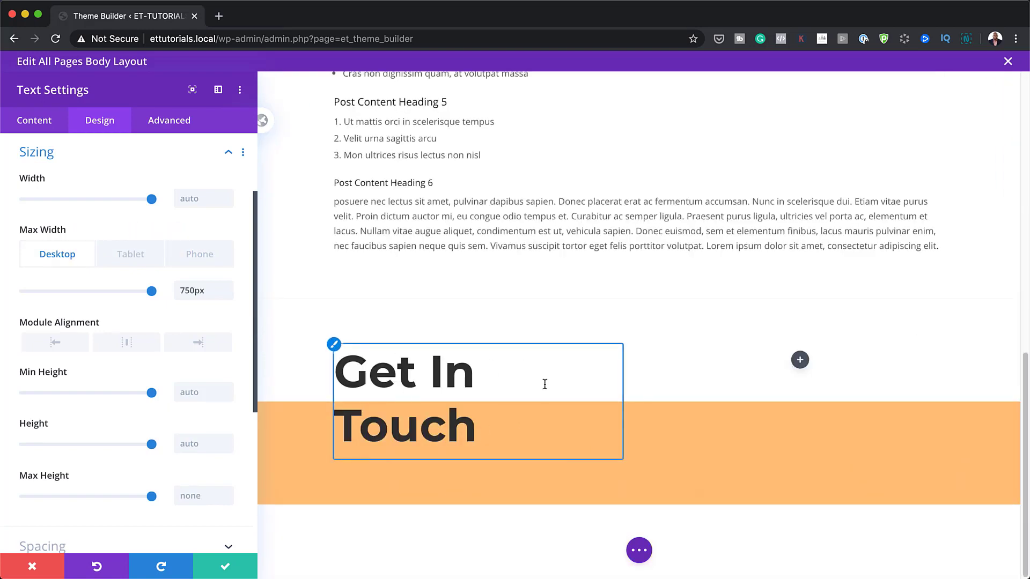
{"action": "left_click", "coordinate": [227, 570]}
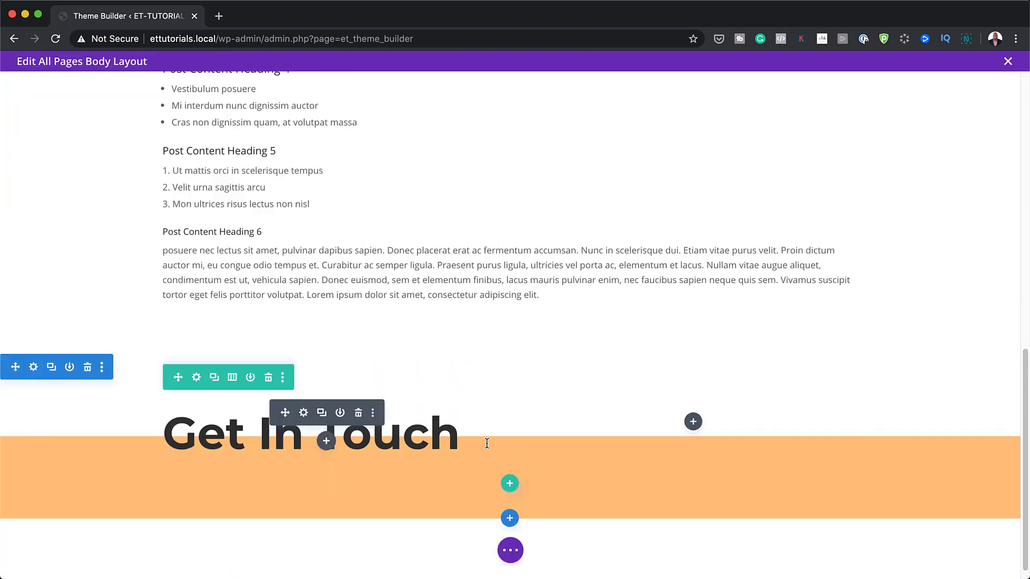
Step: Add a second Text module below the "Get In Touch" heading with "Contact" as its body text
{"action": "left_click", "coordinate": [327, 442]}
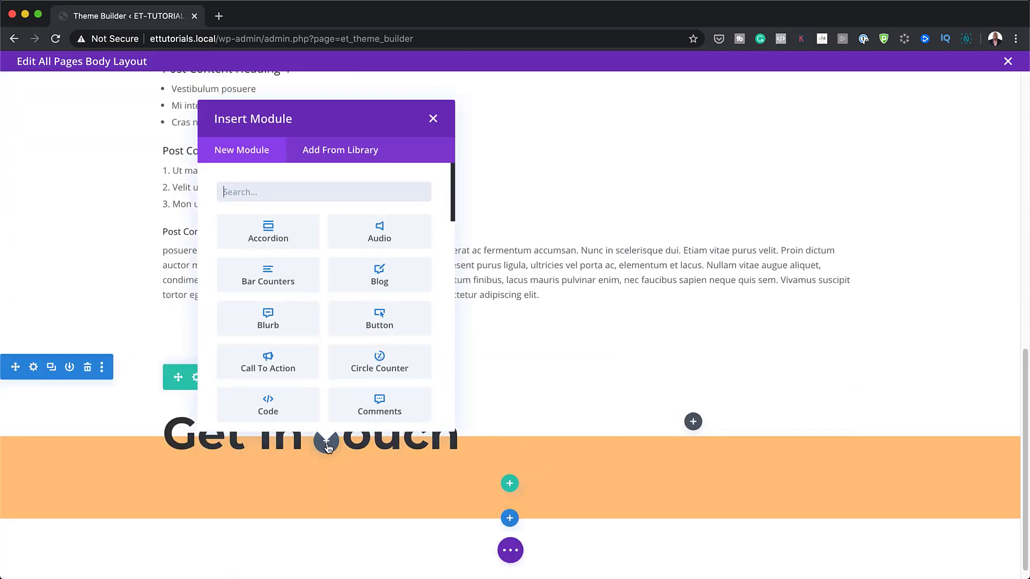
{"action": "type", "text": "text"}
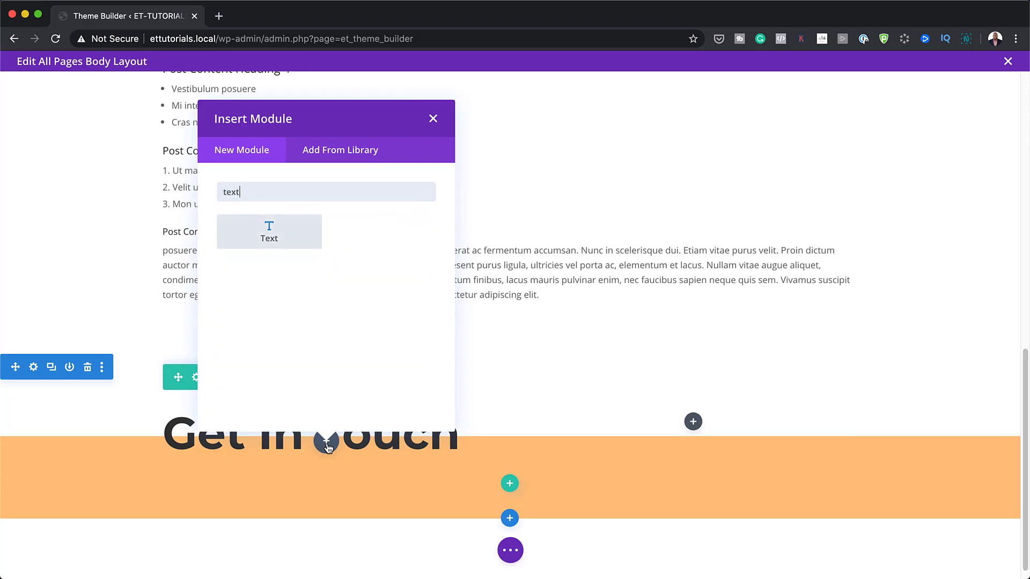
{"action": "scroll", "coordinate": [328, 445], "scroll_direction": "down", "scroll_amount": 1}
{"action": "left_click", "coordinate": [273, 231]}
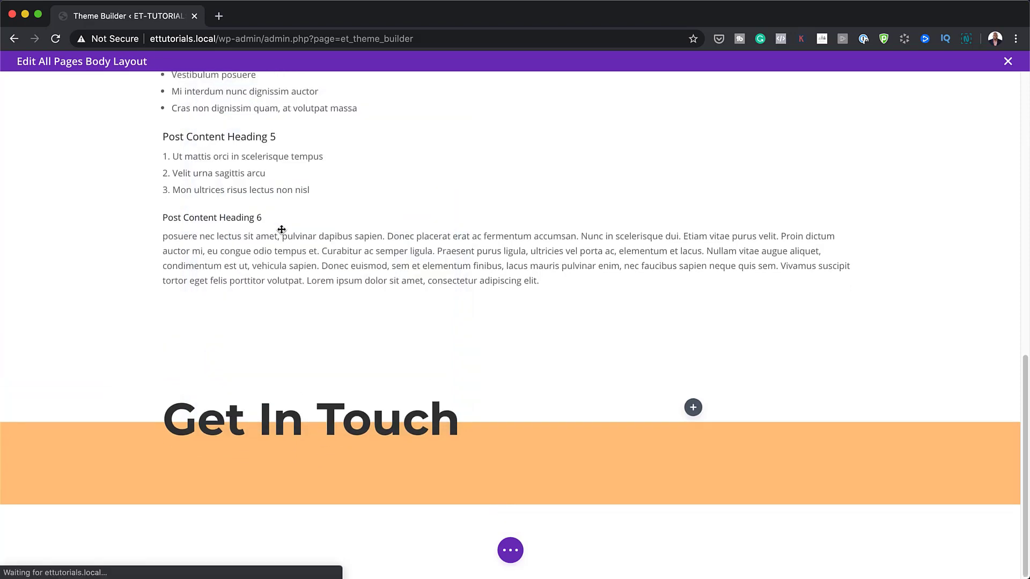
{"action": "key", "text": "ctrl+a"}
{"action": "type", "text": "Contact"}
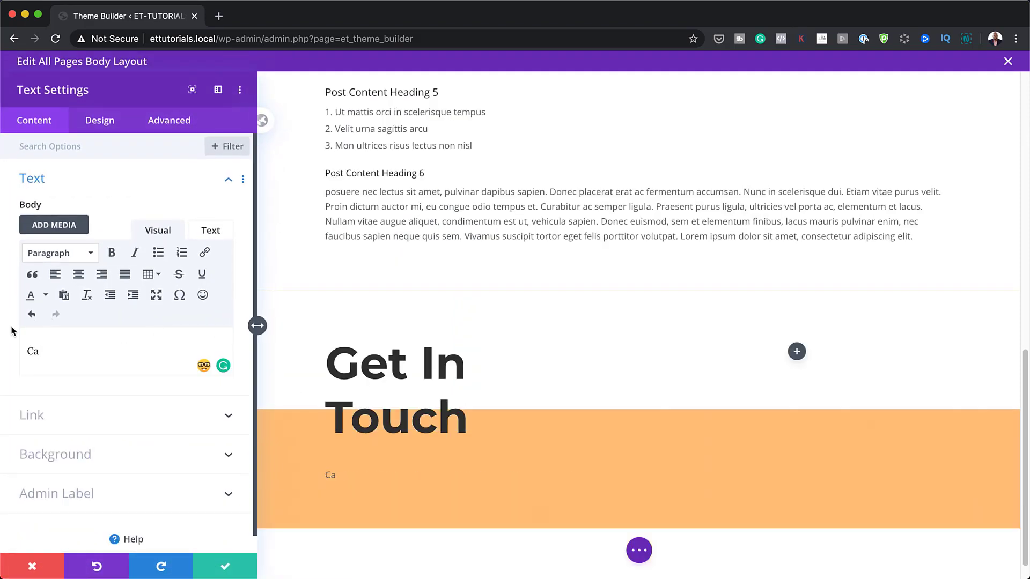
Step: Set the "Contact" text module's body font to Cardo with Bold weight
{"action": "left_click", "coordinate": [98, 124]}
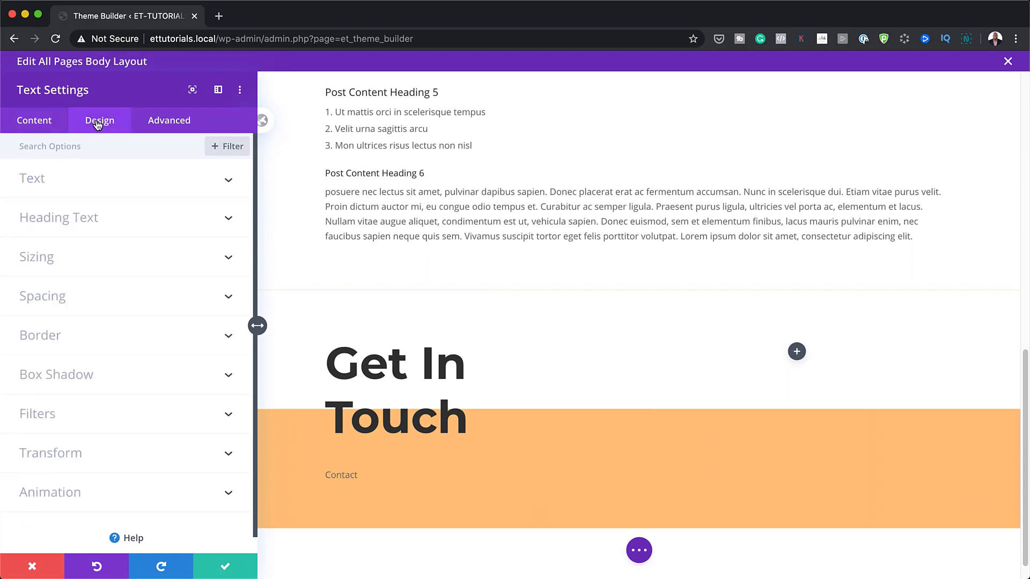
{"action": "left_click", "coordinate": [57, 178]}
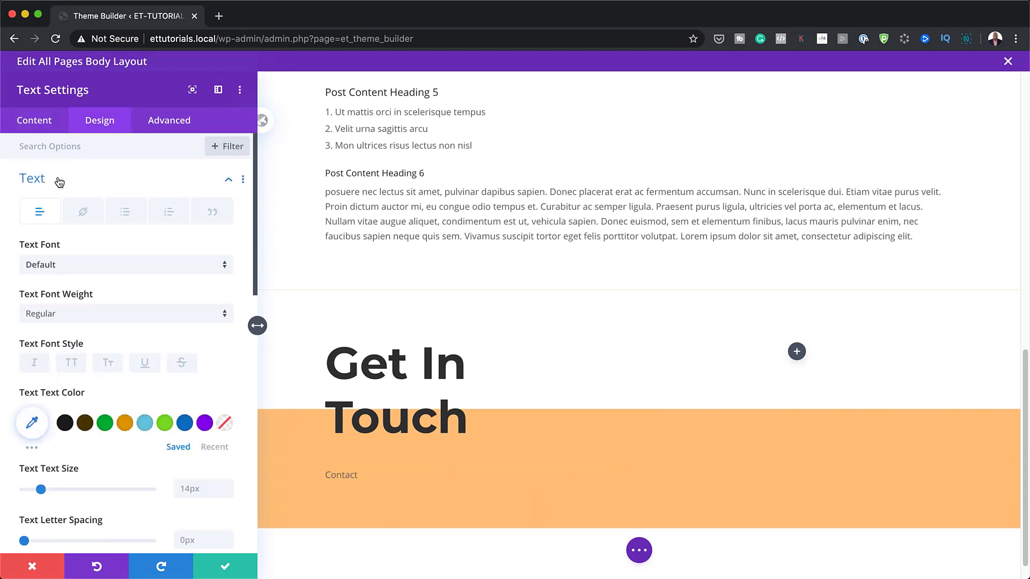
{"action": "left_click", "coordinate": [74, 267]}
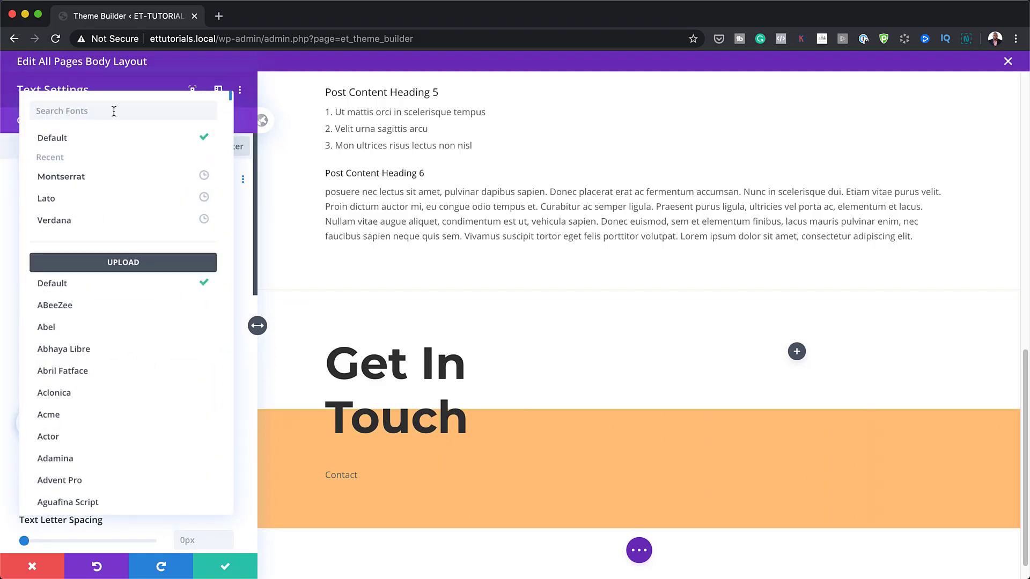
{"action": "type", "text": "card"}
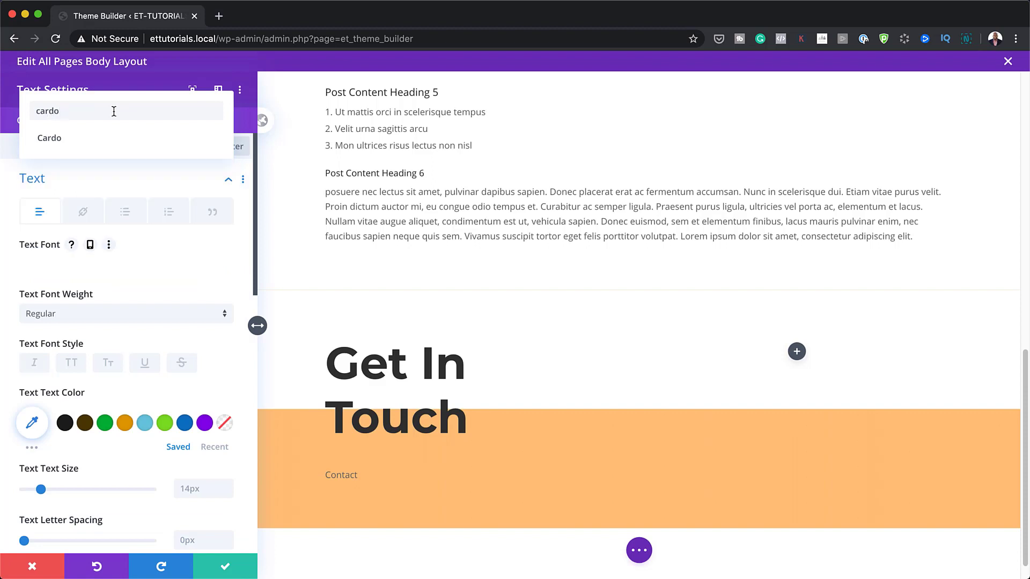
{"action": "type", "text": "o"}
{"action": "left_click", "coordinate": [134, 137]}
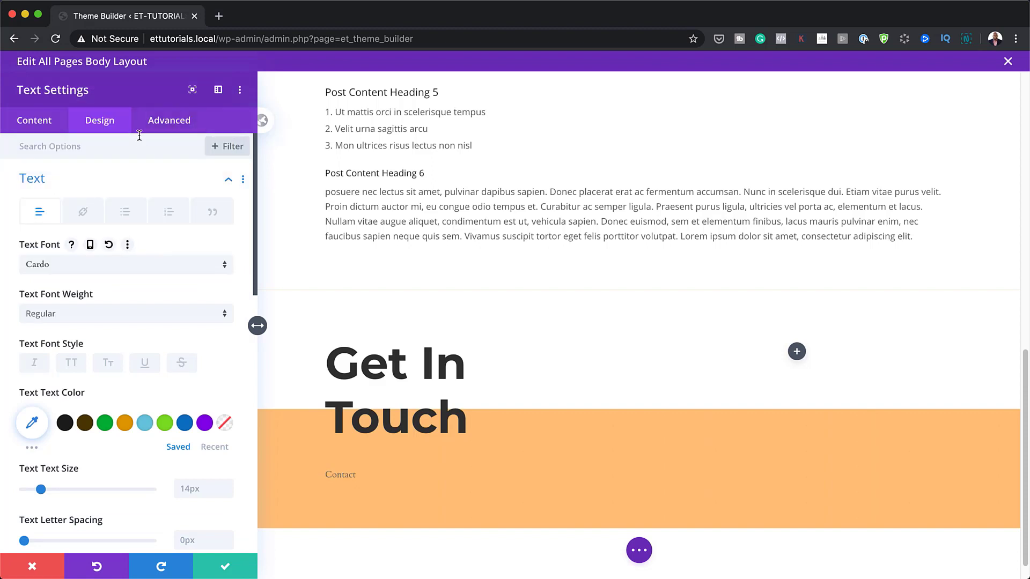
{"action": "left_click", "coordinate": [81, 313]}
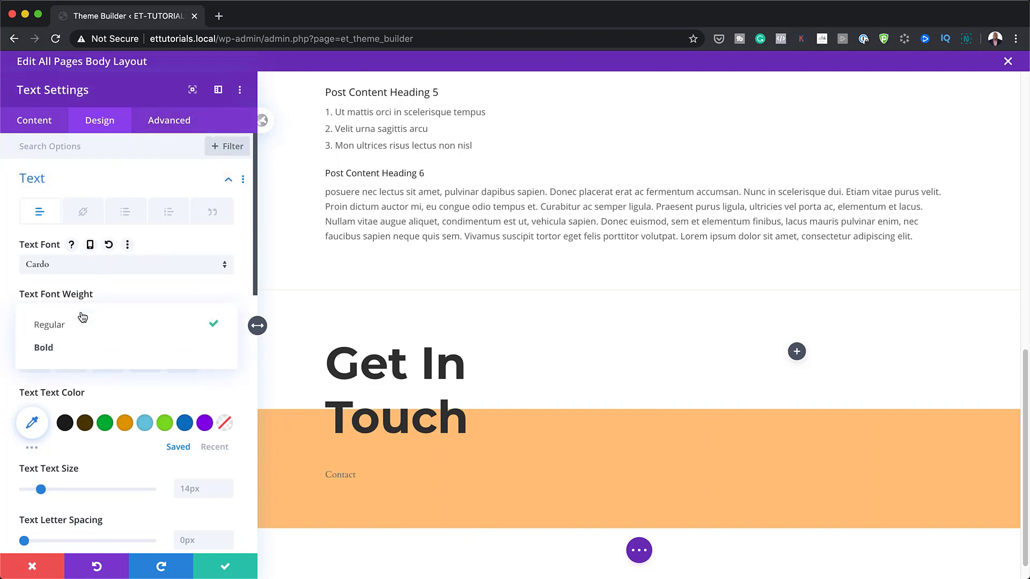
{"action": "left_click", "coordinate": [100, 345]}
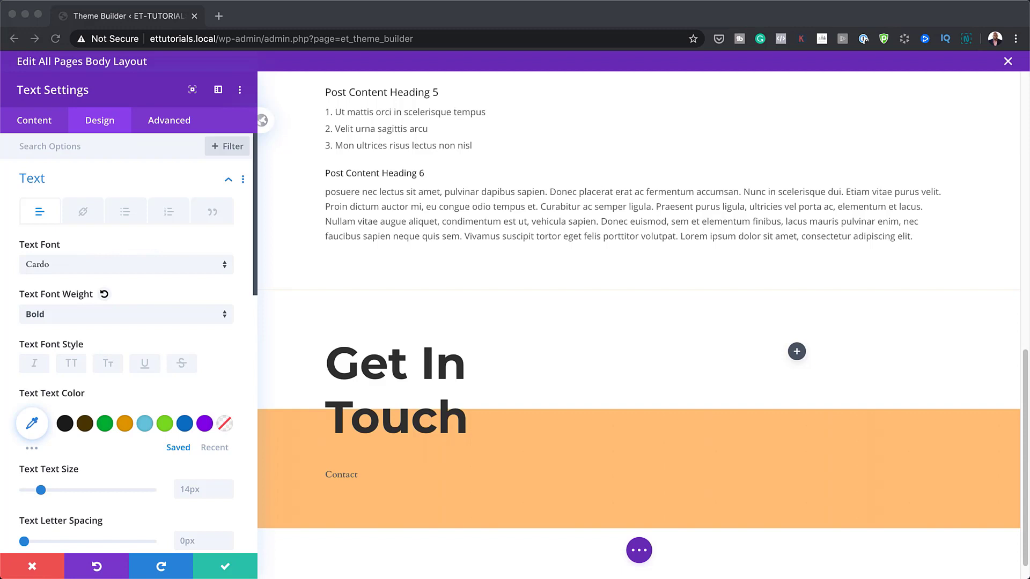
Step: Set the "Contact" text color to rgba(0,0,0,0.03)
{"action": "left_click", "coordinate": [32, 424]}
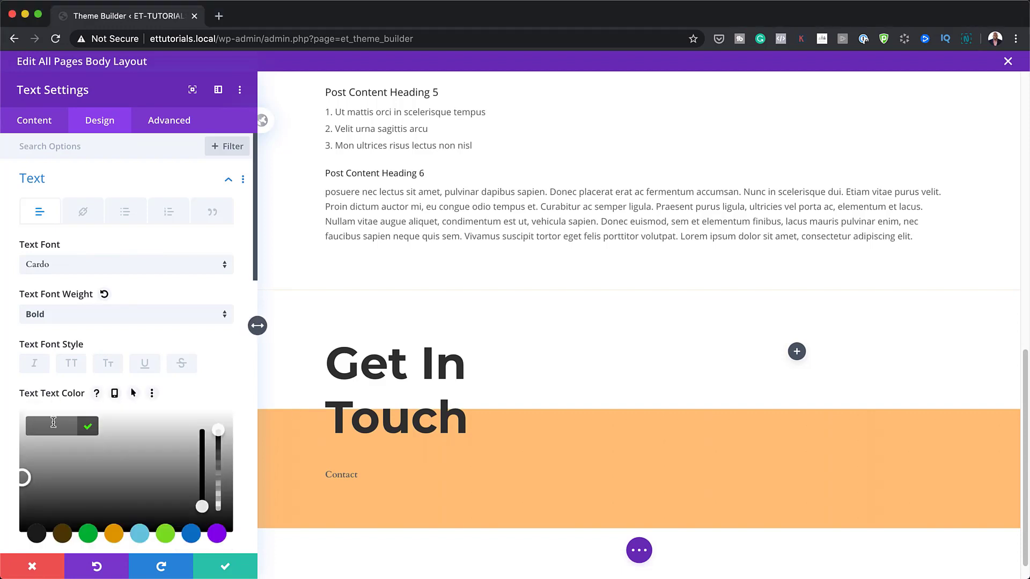
{"action": "left_click", "coordinate": [217, 440]}
{"action": "left_click_drag", "start_coordinate": [219, 457], "coordinate": [217, 474]}
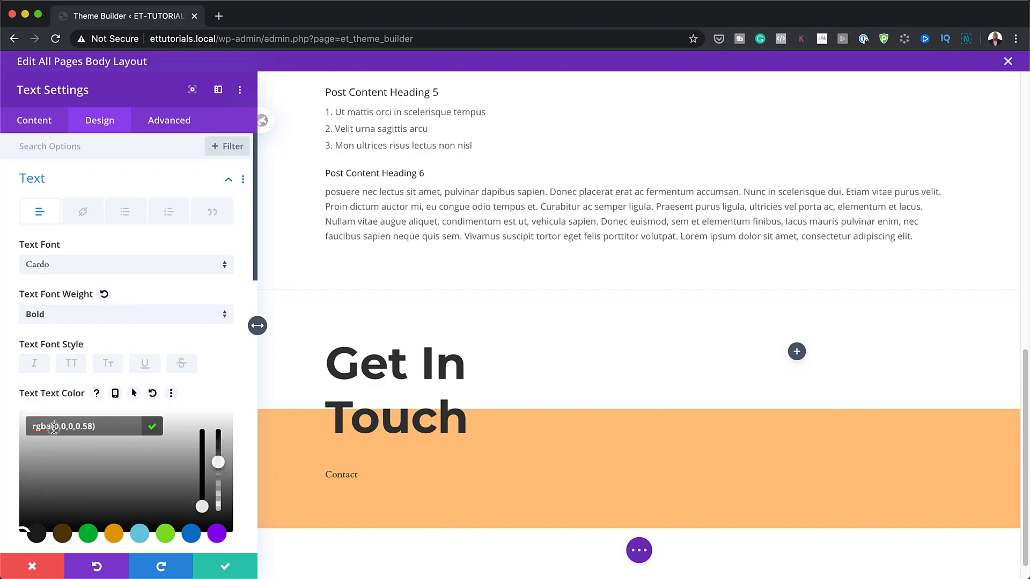
{"action": "left_click_drag", "start_coordinate": [54, 427], "coordinate": [83, 444]}
{"action": "type", "text": "0,0,0,0.03"}
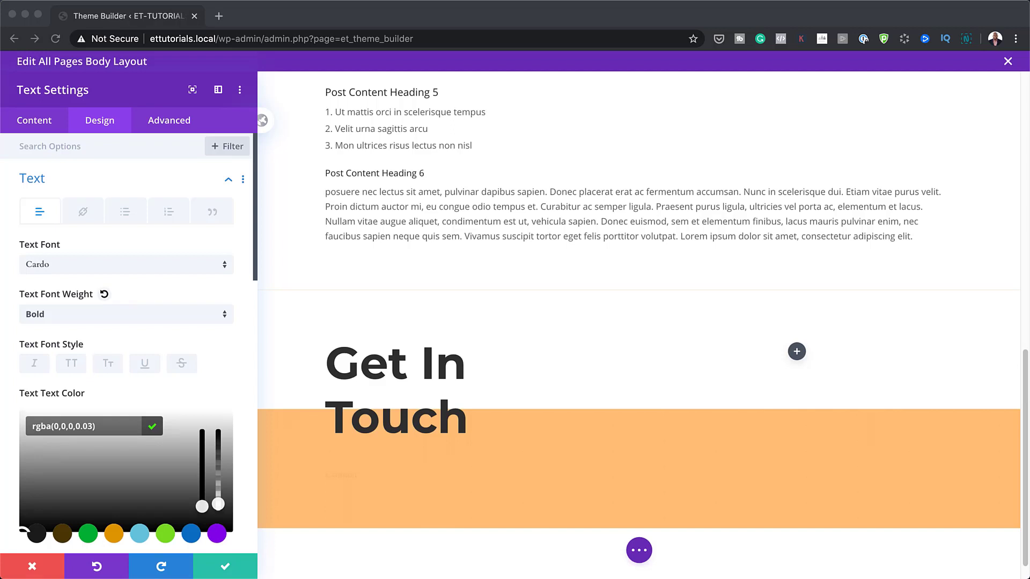
Step: Set the "Contact" text size to 150px and its line height to 1em
{"action": "scroll", "coordinate": [199, 419], "scroll_direction": "down", "scroll_amount": 5}
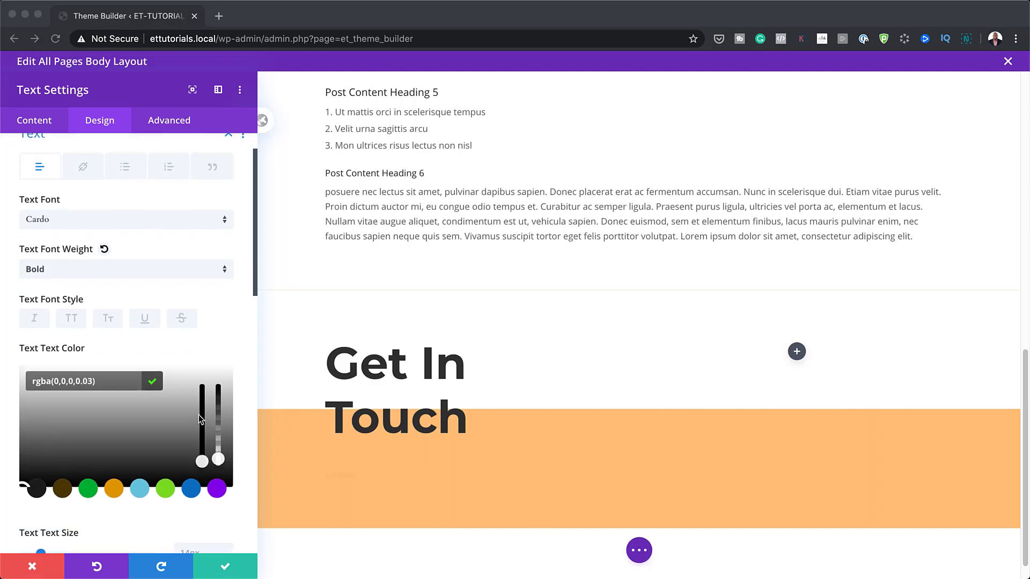
{"action": "left_click", "coordinate": [201, 362]}
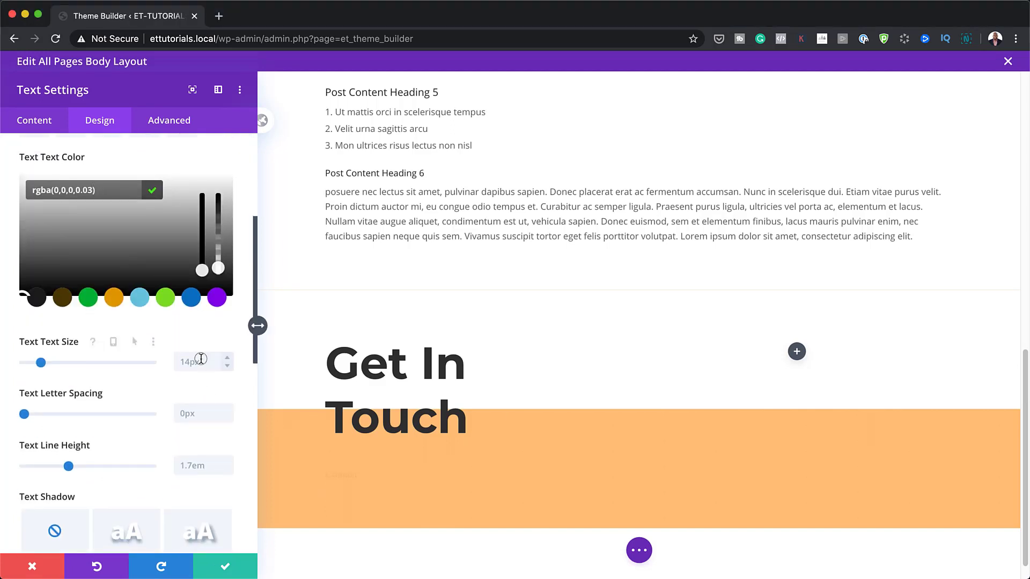
{"action": "type", "text": "150px"}
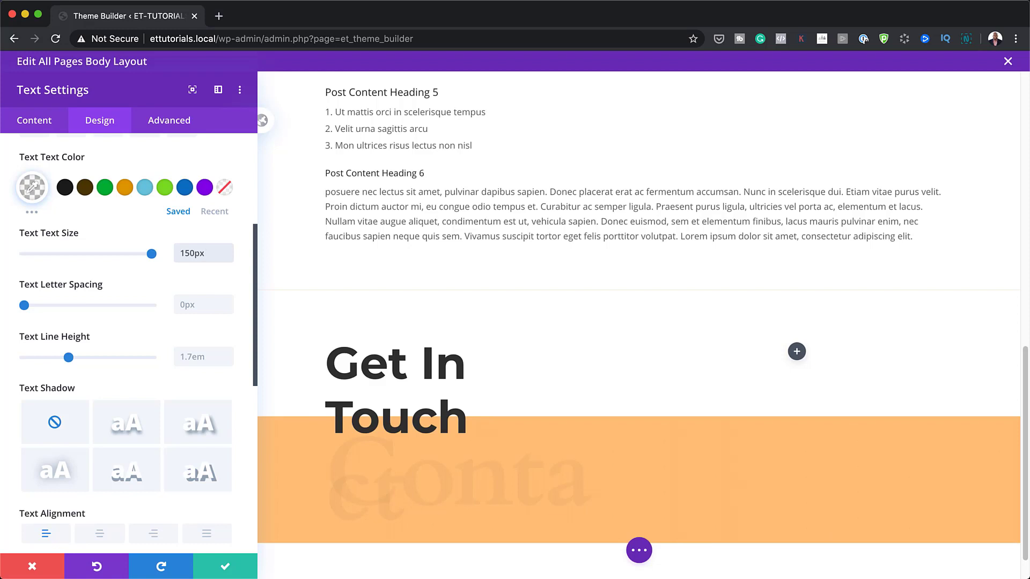
{"action": "scroll", "coordinate": [156, 509], "scroll_direction": "down", "scroll_amount": 5}
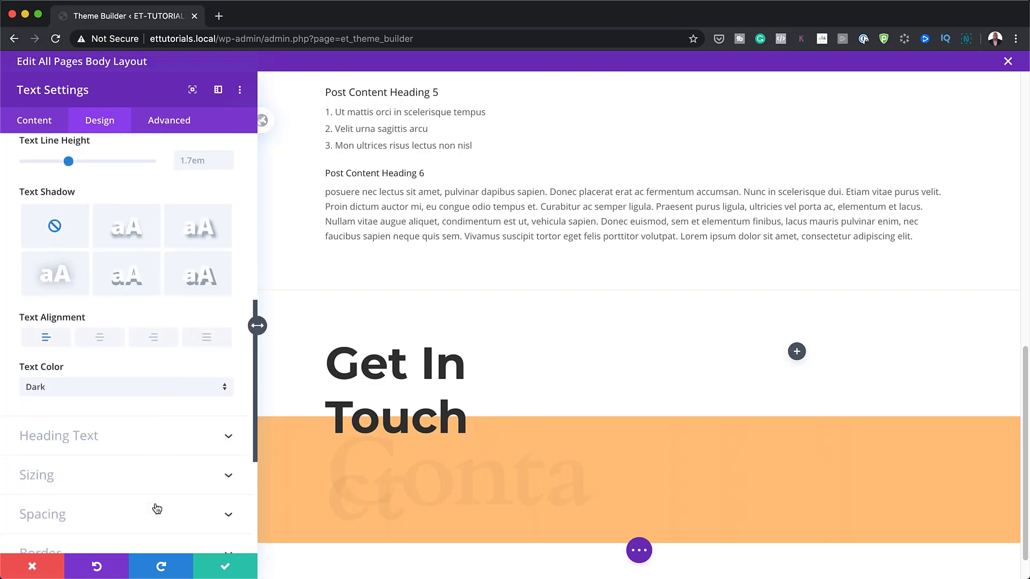
{"action": "scroll", "coordinate": [156, 509], "scroll_direction": "down", "scroll_amount": 1}
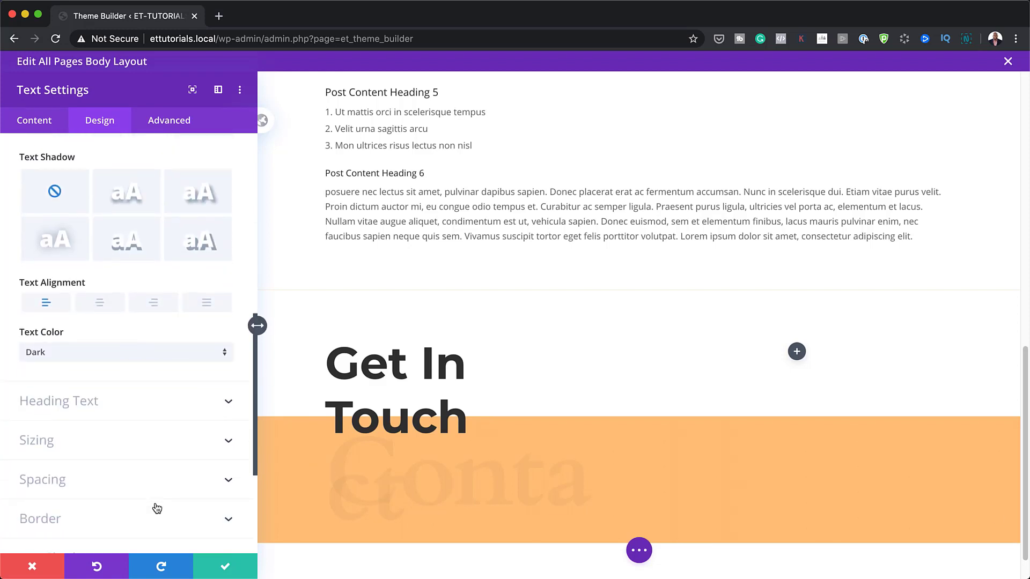
{"action": "scroll", "coordinate": [156, 508], "scroll_direction": "up", "scroll_amount": 10}
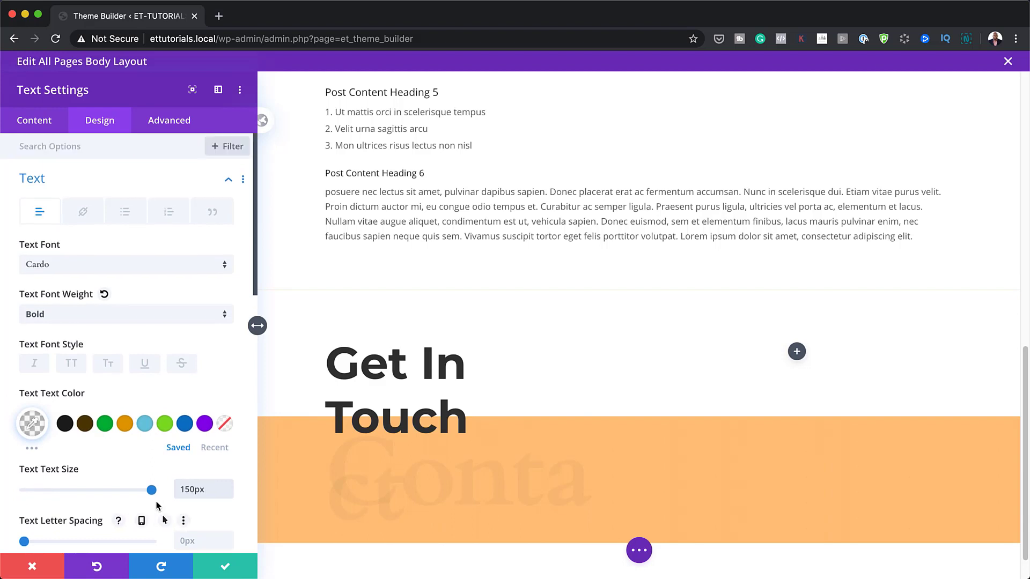
{"action": "scroll", "coordinate": [156, 504], "scroll_direction": "down", "scroll_amount": 3}
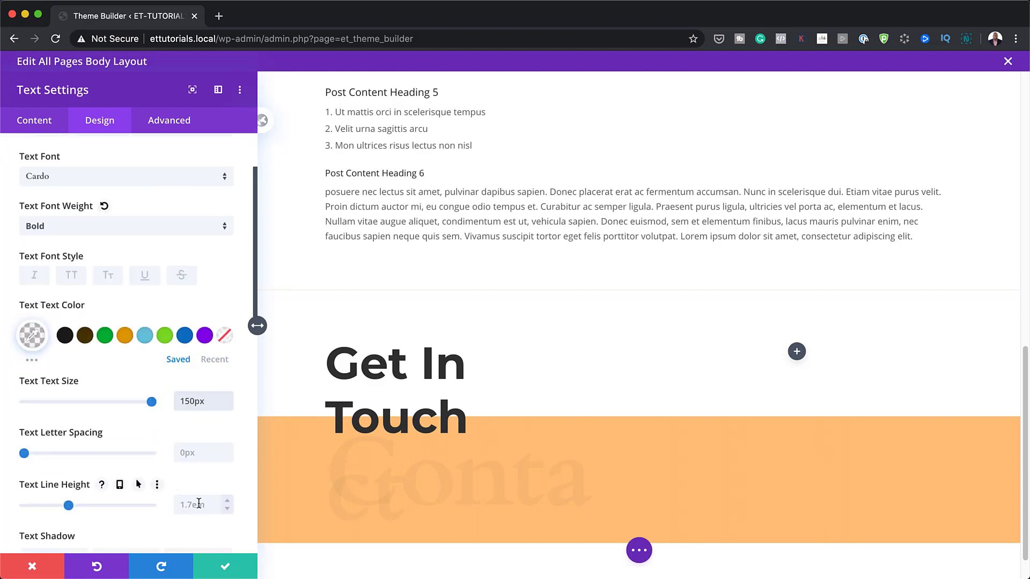
{"action": "left_click", "coordinate": [199, 501]}
{"action": "type", "text": "1em"}
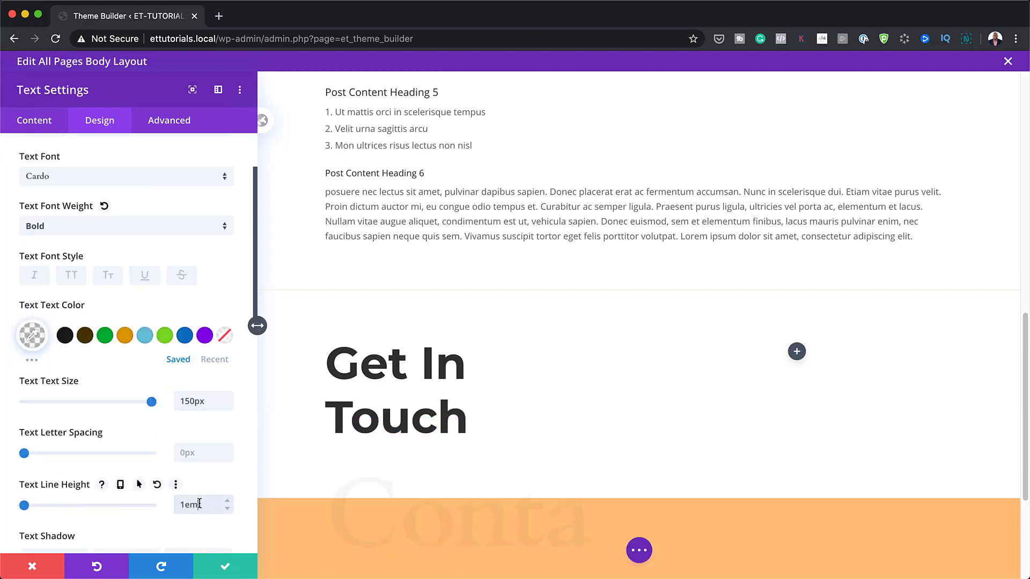
Step: Give the "Contact" text module top and left margins of -0.8em and save the module settings
{"action": "scroll", "coordinate": [140, 421], "scroll_direction": "down", "scroll_amount": 10}
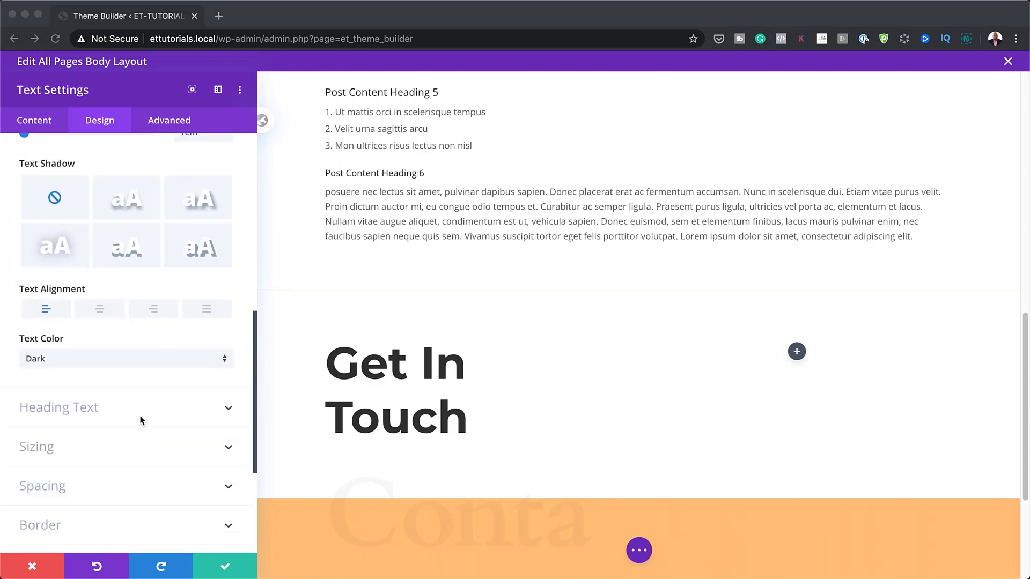
{"action": "left_click", "coordinate": [56, 487]}
{"action": "left_click", "coordinate": [33, 199]}
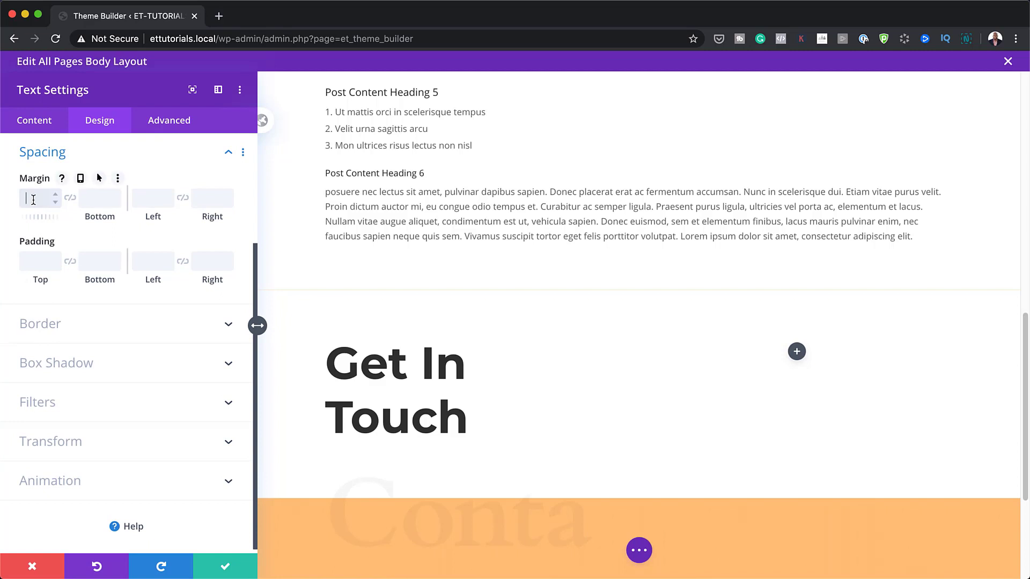
{"action": "type", "text": "-0.8em"}
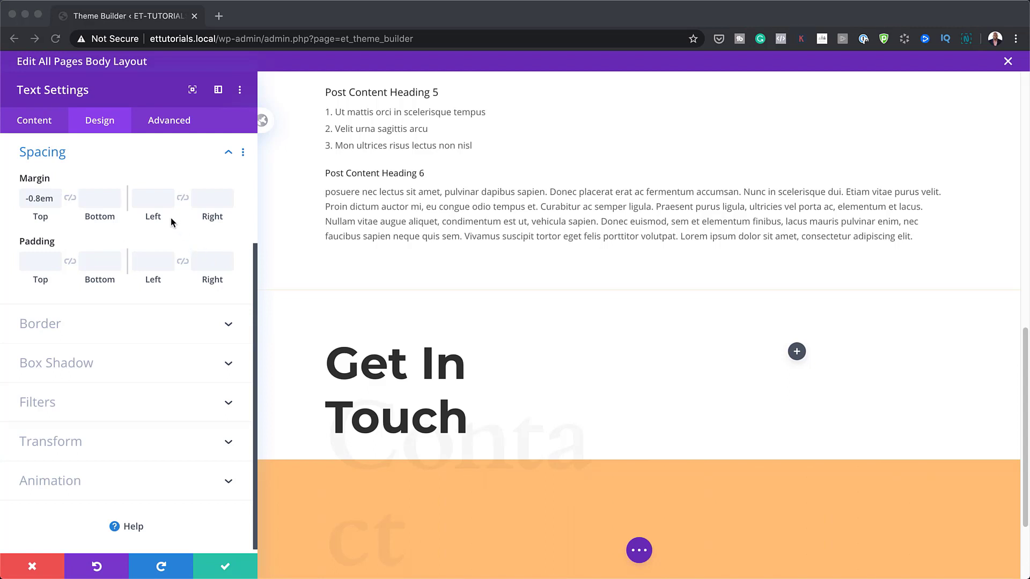
{"action": "left_click", "coordinate": [152, 199]}
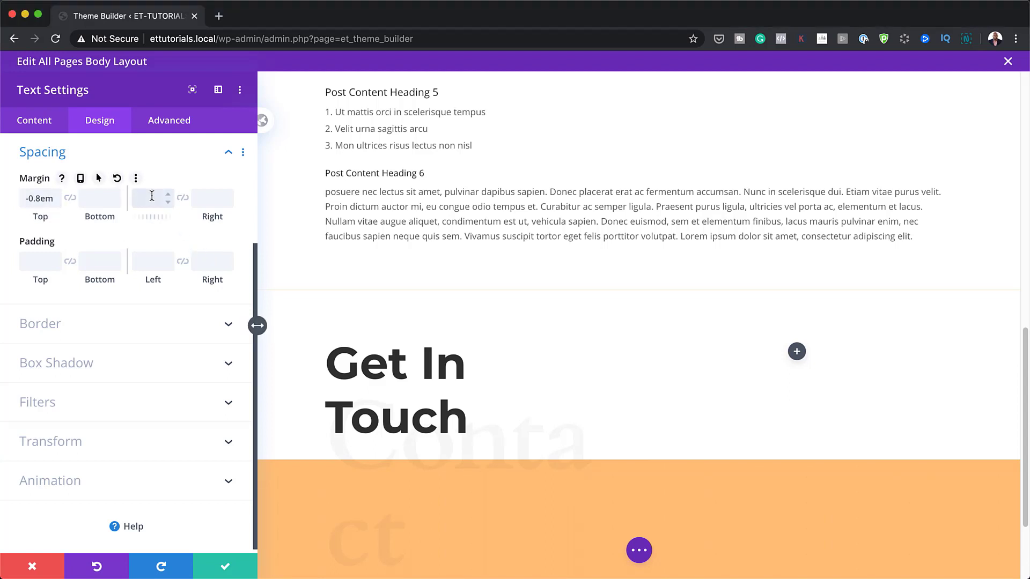
{"action": "type", "text": "-0.8em"}
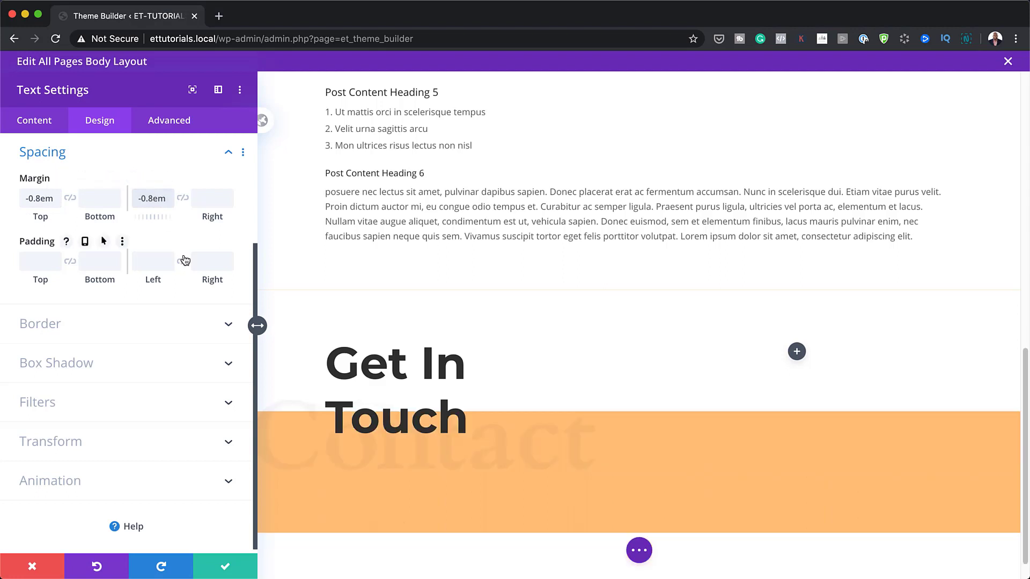
{"action": "left_click", "coordinate": [226, 562]}
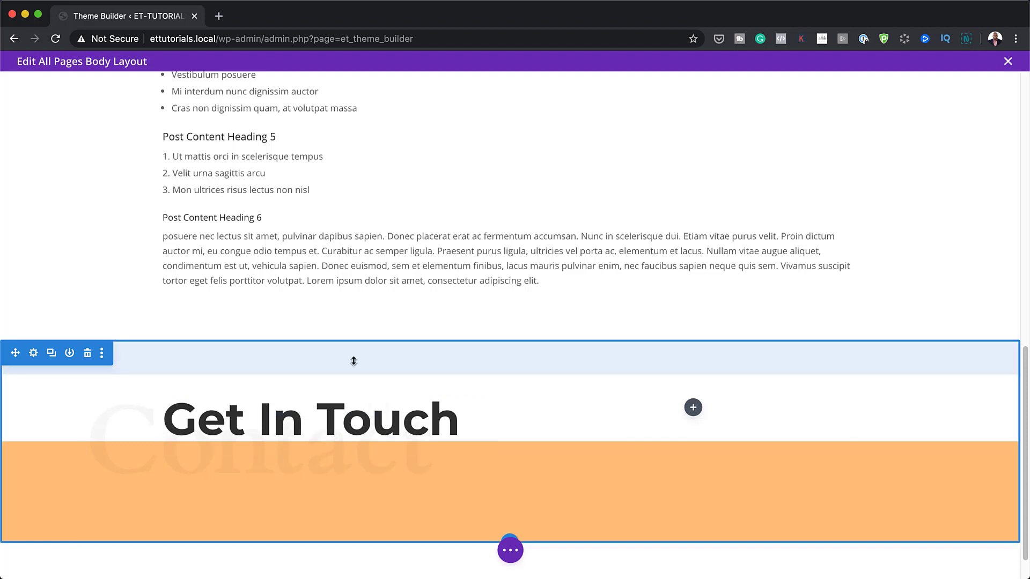
Step: Insert a Contact Form module in the empty column beside the "Get In Touch" heading
{"action": "left_click", "coordinate": [694, 409]}
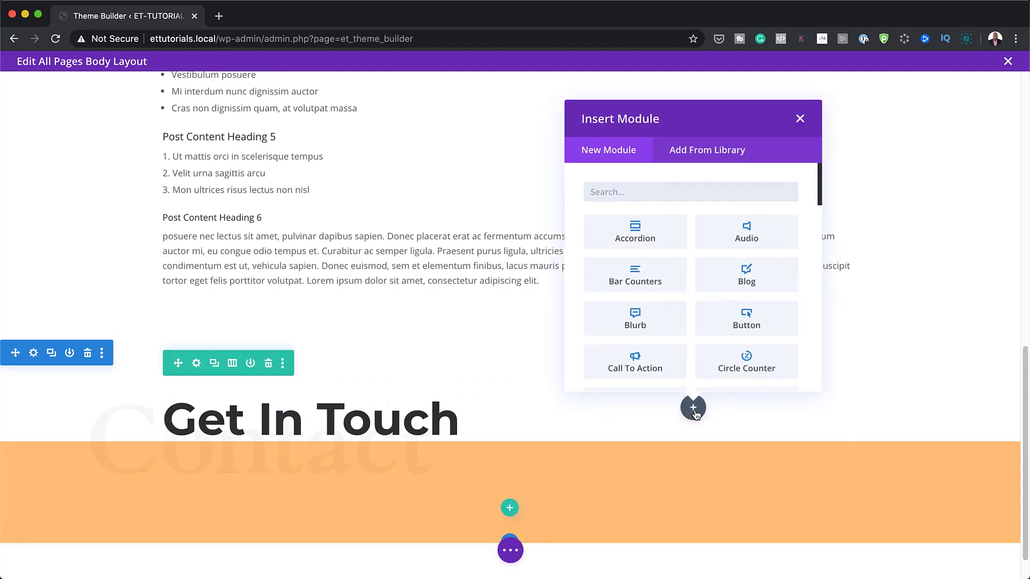
{"action": "type", "text": "conta"}
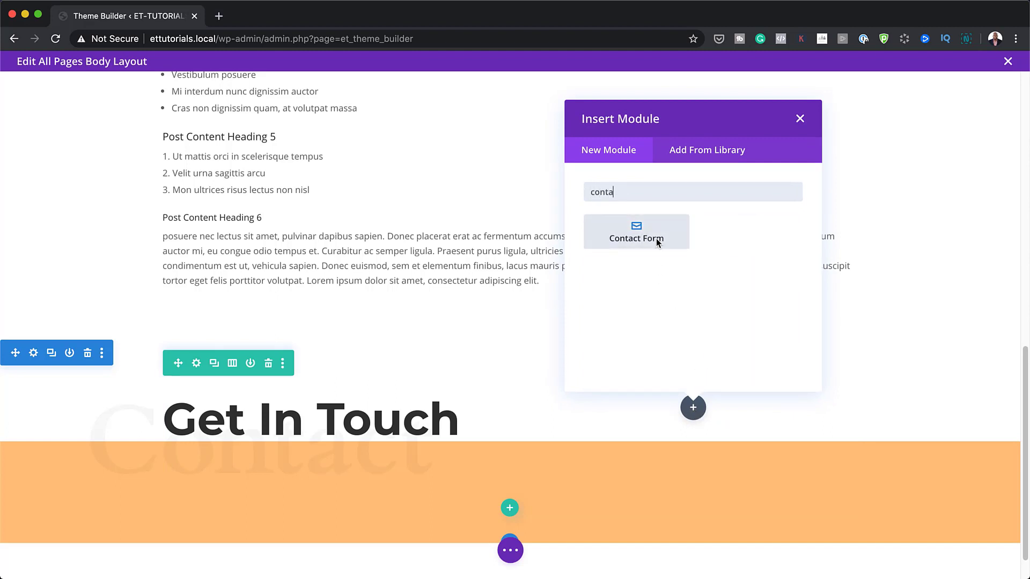
{"action": "left_click", "coordinate": [656, 242]}
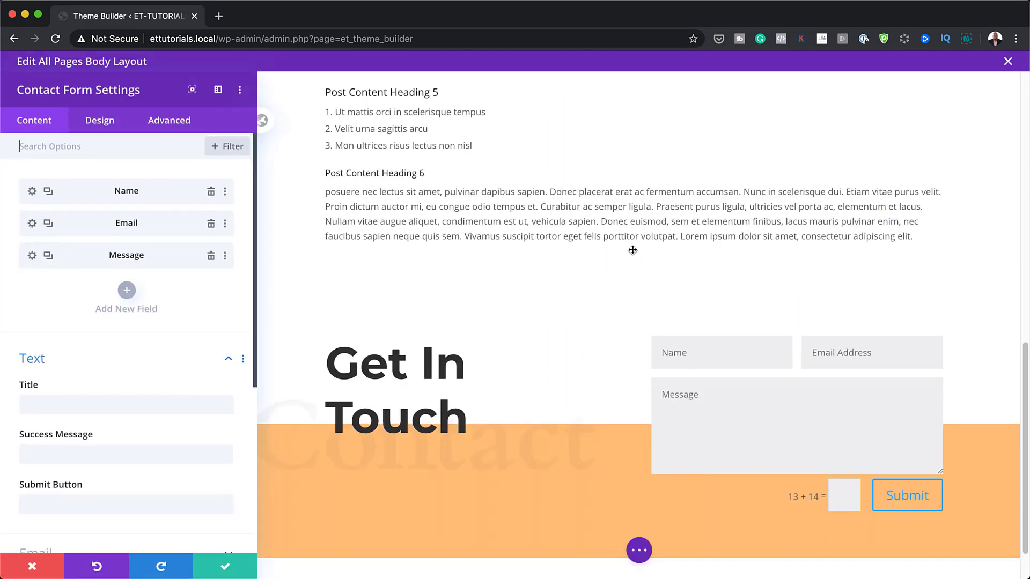
Step: Add a contact form field with "Subject" as both title and field ID, and place it above the Message field
{"action": "left_click", "coordinate": [126, 290]}
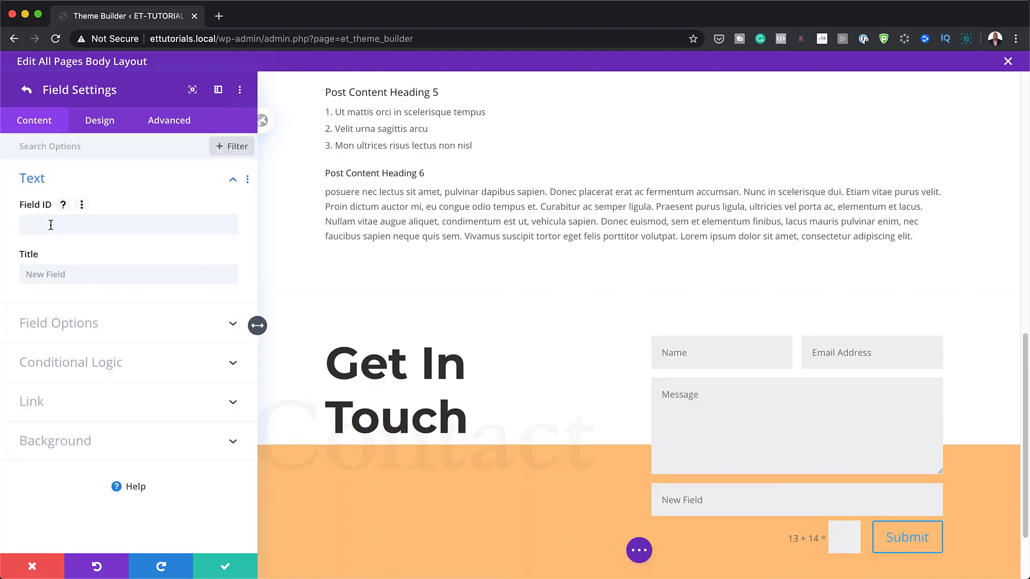
{"action": "left_click", "coordinate": [85, 273]}
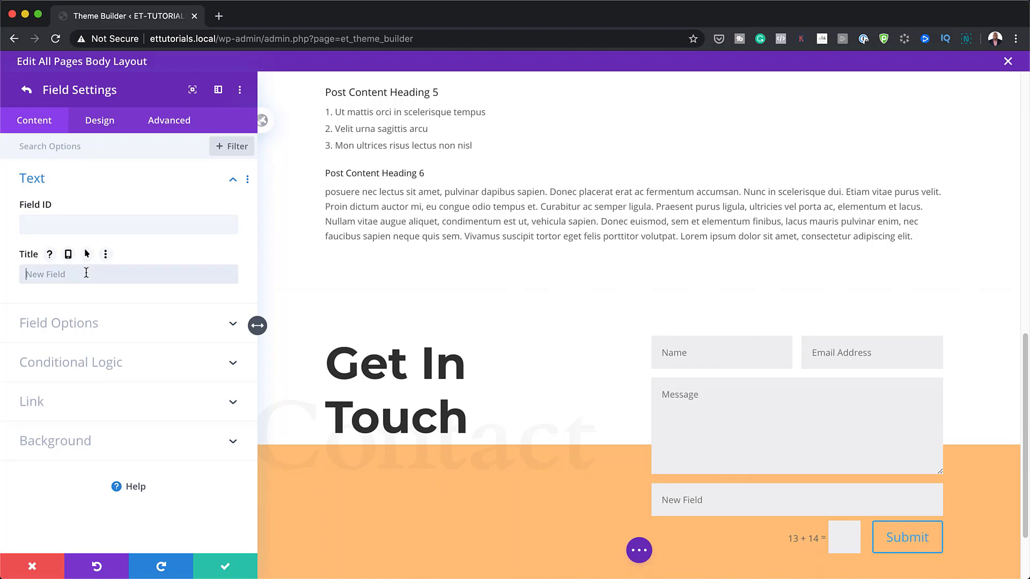
{"action": "type", "text": "Subject"}
{"action": "left_click", "coordinate": [75, 225]}
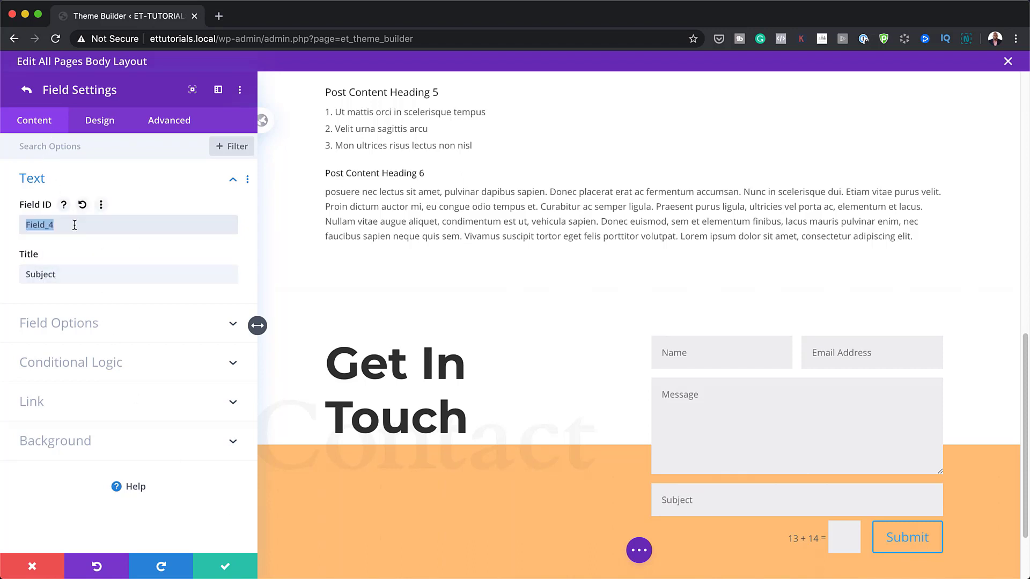
{"action": "type", "text": "Subject"}
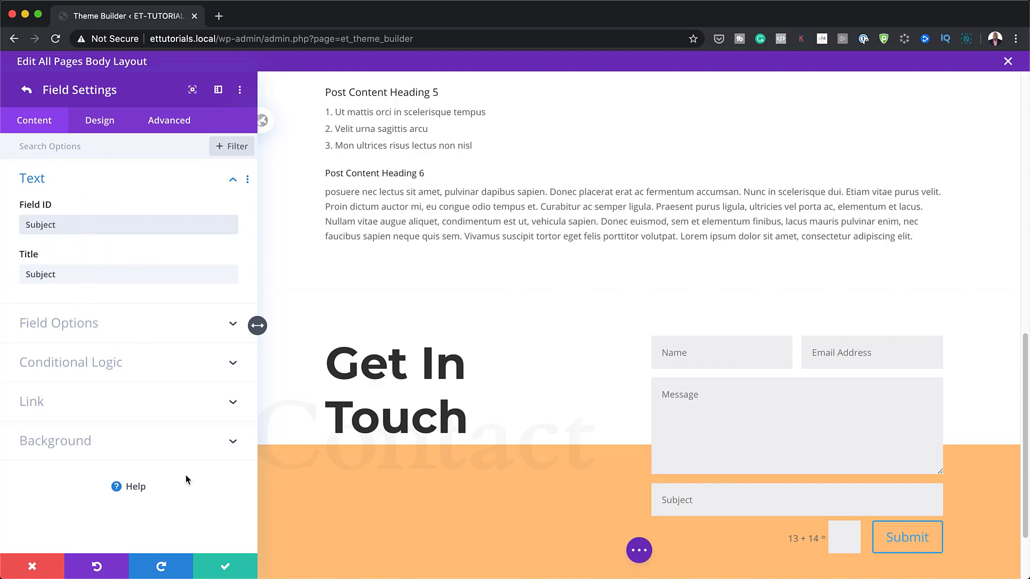
{"action": "left_click", "coordinate": [26, 90]}
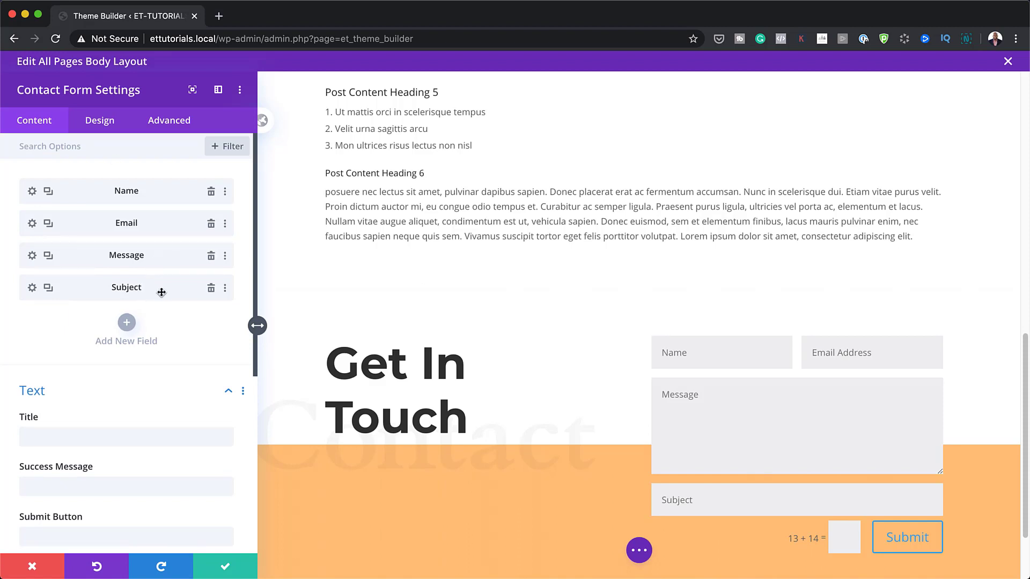
{"action": "left_click_drag", "start_coordinate": [161, 292], "coordinate": [161, 256]}
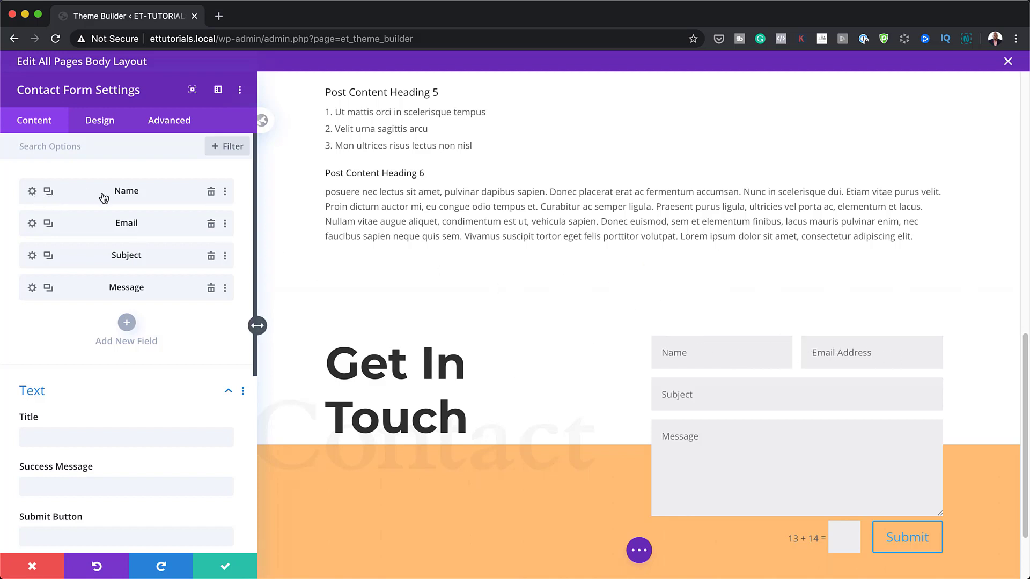
Step: Make the contact form's Name field fullwidth and return to the form settings
{"action": "left_click", "coordinate": [32, 192]}
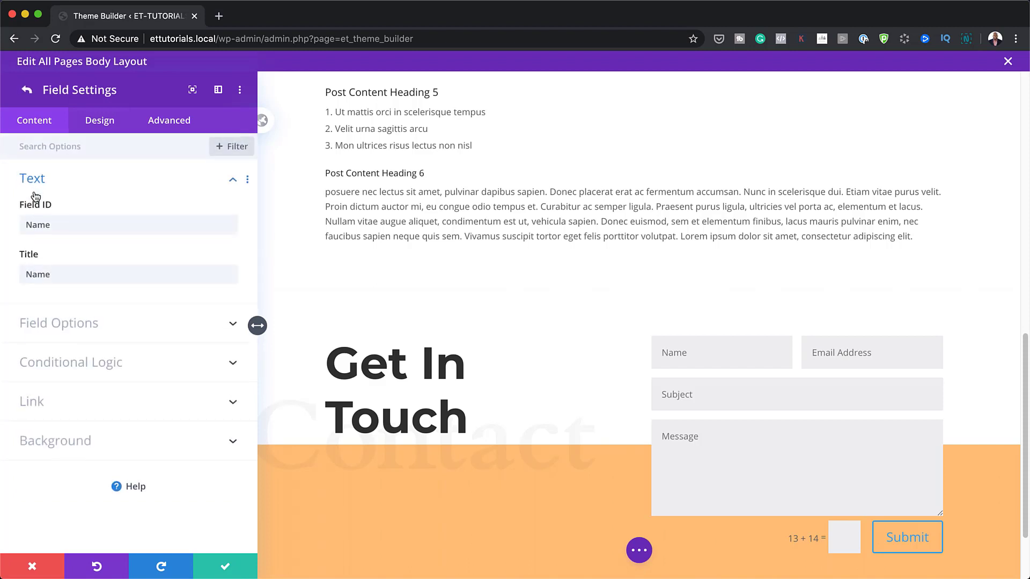
{"action": "left_click", "coordinate": [111, 122]}
{"action": "left_click", "coordinate": [75, 181]}
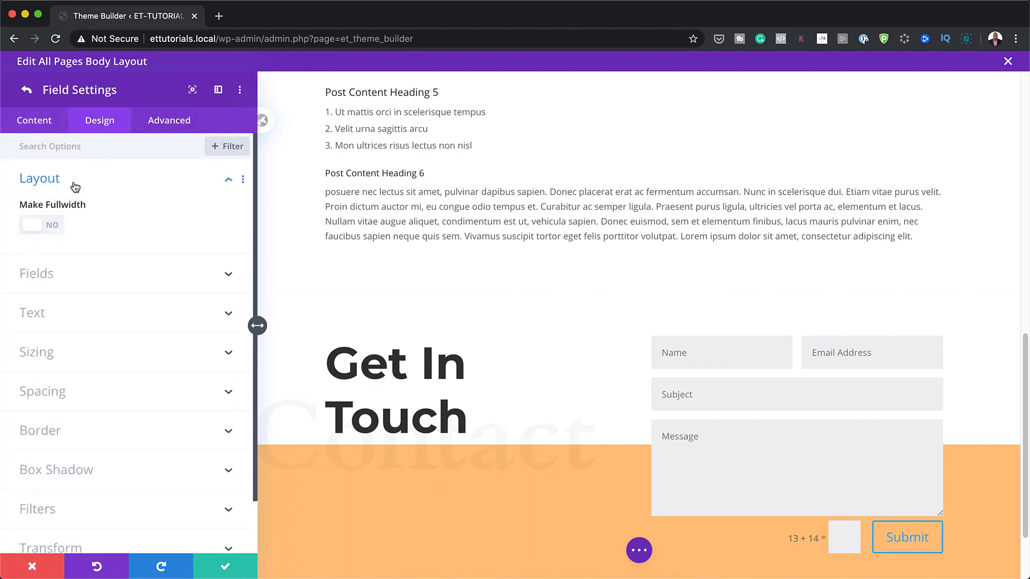
{"action": "left_click", "coordinate": [52, 227]}
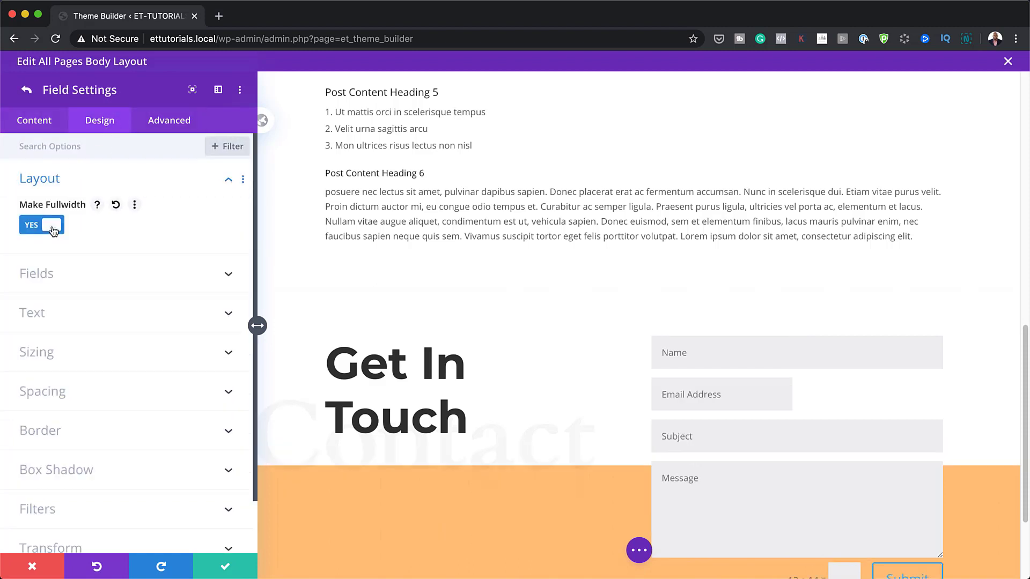
{"action": "left_click", "coordinate": [26, 90]}
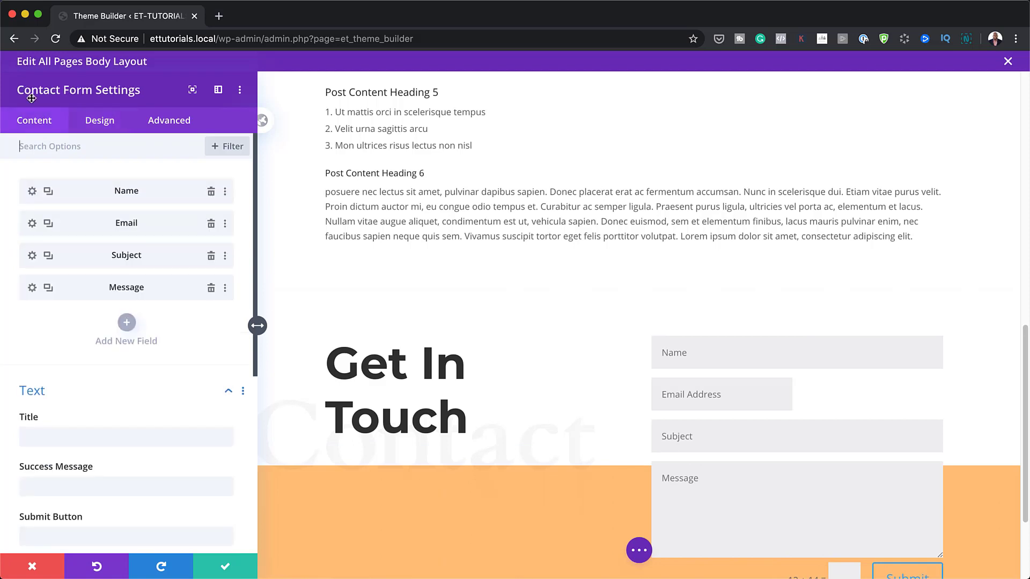
Step: Make the contact form's Email field fullwidth and return to the form settings
{"action": "left_click", "coordinate": [32, 223]}
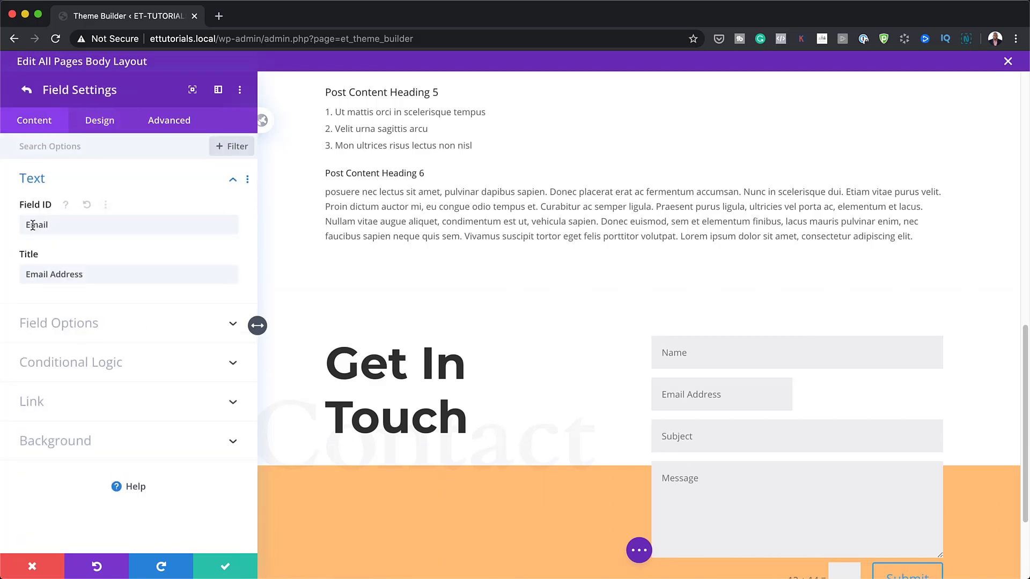
{"action": "left_click", "coordinate": [100, 129]}
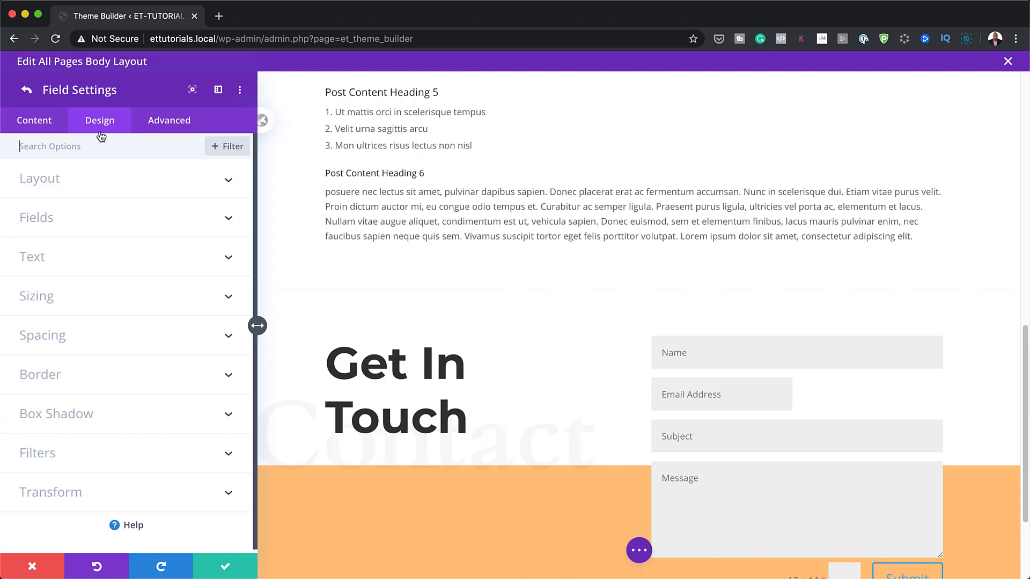
{"action": "left_click", "coordinate": [59, 182]}
{"action": "left_click", "coordinate": [53, 228]}
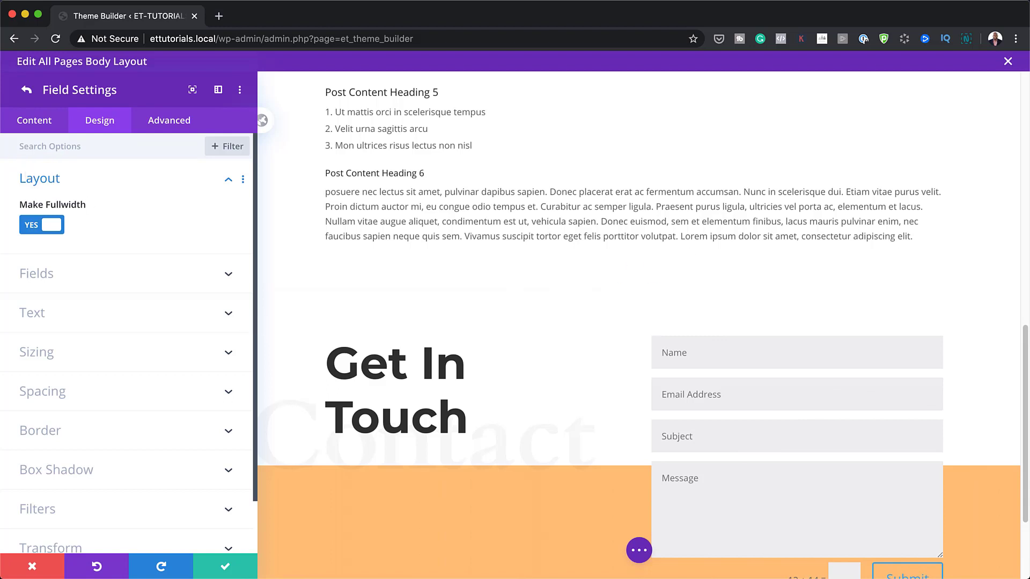
{"action": "left_click", "coordinate": [45, 274]}
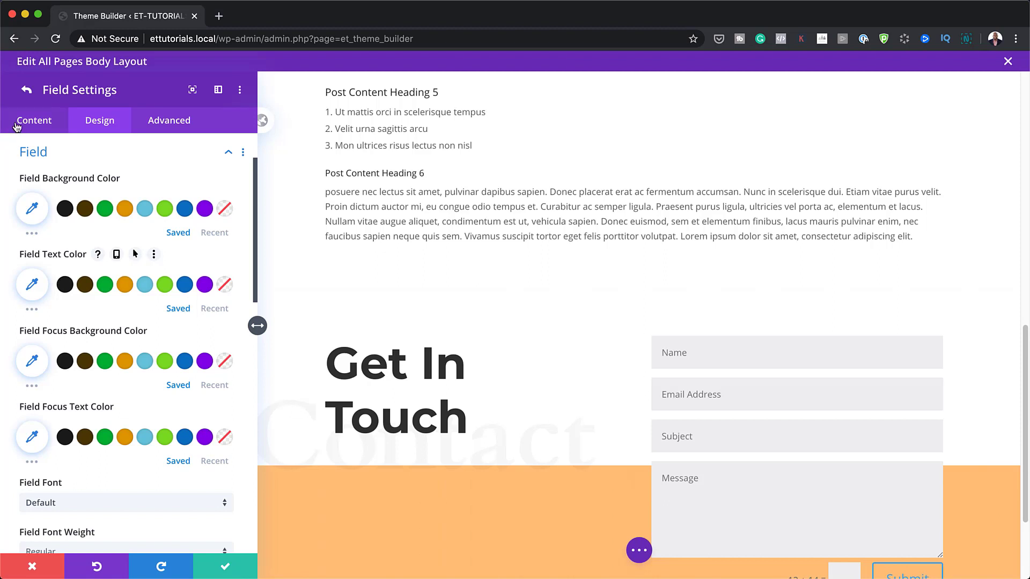
{"action": "left_click", "coordinate": [26, 90]}
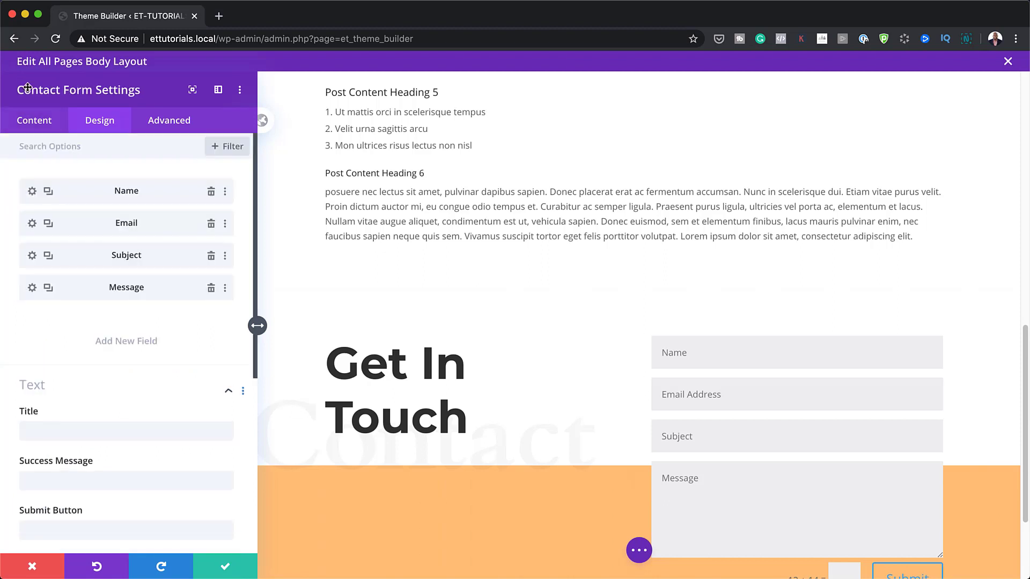
Step: Set the background color of all the contact form's fields to #ffffff
{"action": "left_click", "coordinate": [96, 119]}
{"action": "left_click", "coordinate": [64, 177]}
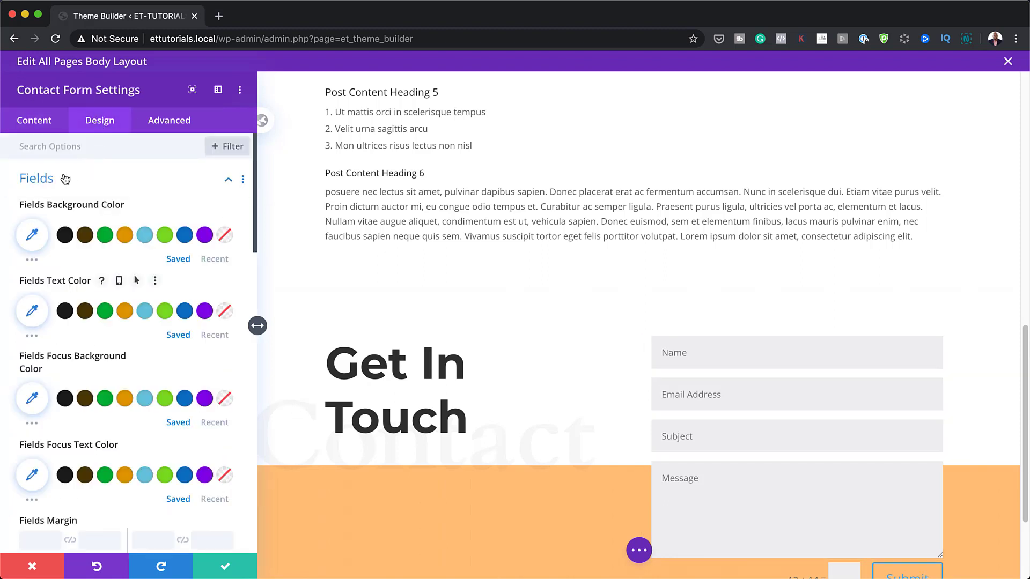
{"action": "left_click", "coordinate": [31, 236]}
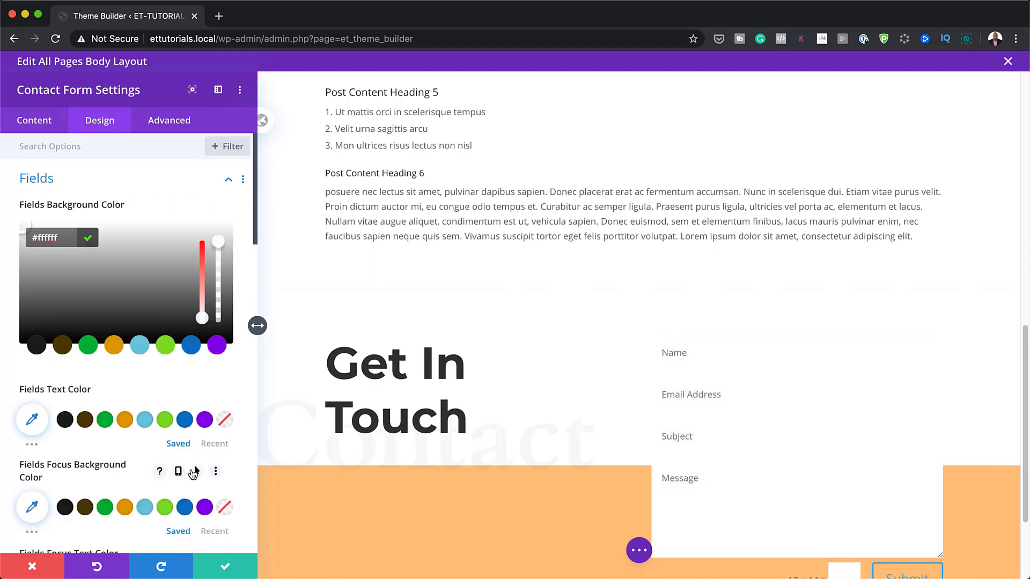
Step: Enable custom styles for the contact form's submit button and set its text size to 14px
{"action": "scroll", "coordinate": [194, 484], "scroll_direction": "down", "scroll_amount": 8}
{"action": "scroll", "coordinate": [194, 484], "scroll_direction": "down", "scroll_amount": 9}
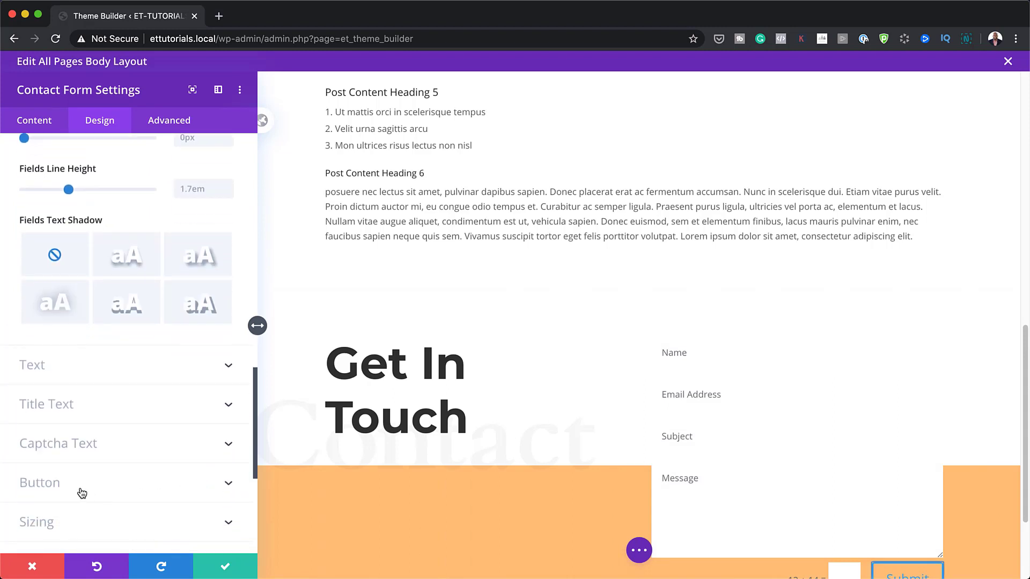
{"action": "left_click", "coordinate": [80, 490]}
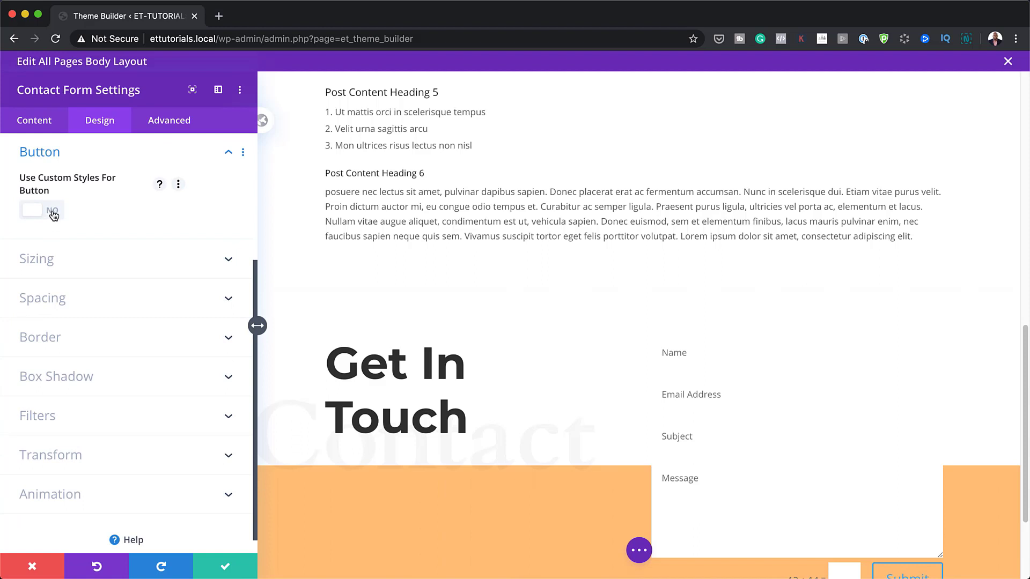
{"action": "left_click", "coordinate": [52, 212]}
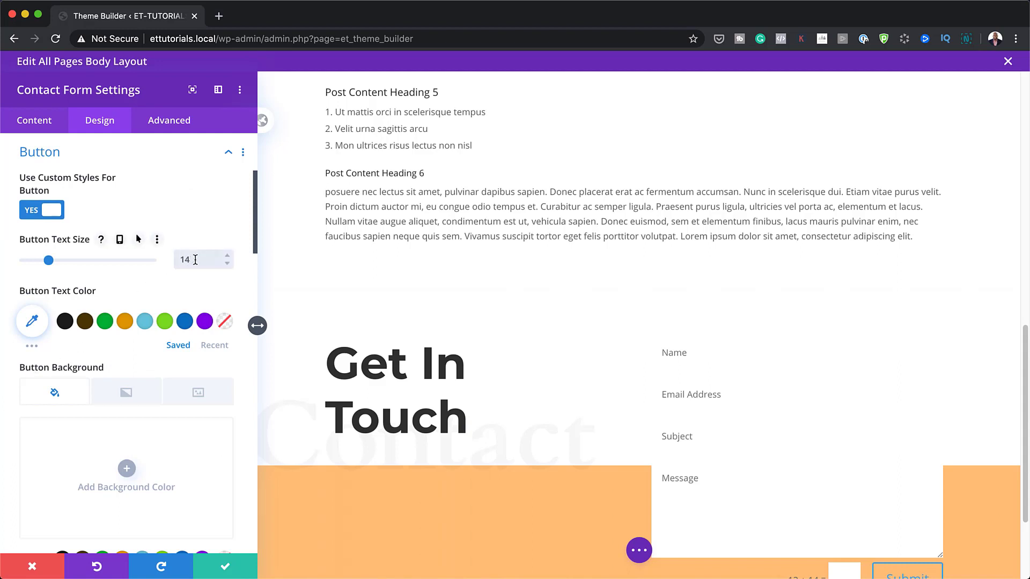
{"action": "scroll", "coordinate": [727, 396], "scroll_direction": "down", "scroll_amount": 2}
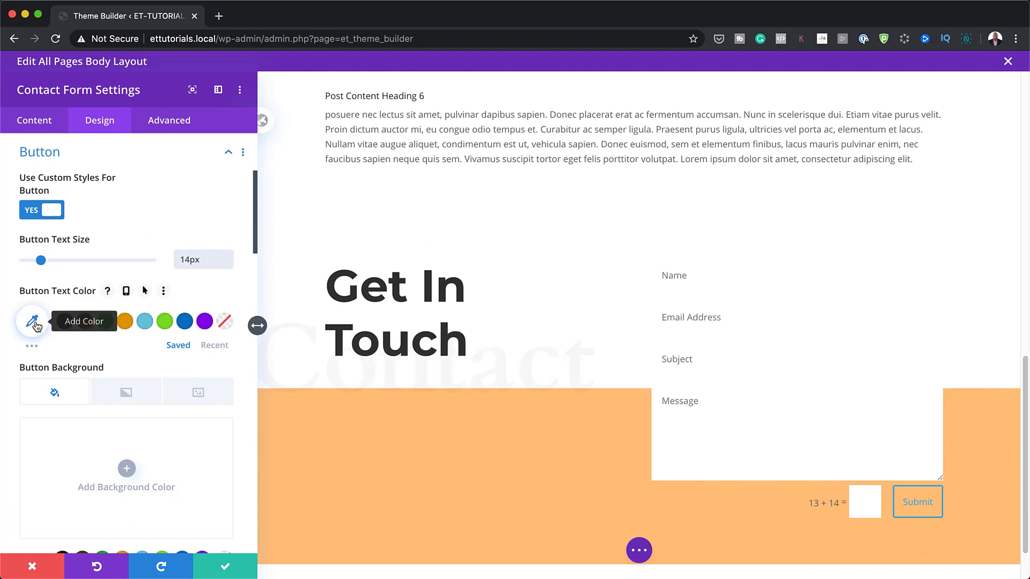
Step: Give the submit button #ffffff text and a #0a0a0a background color
{"action": "left_click", "coordinate": [214, 345]}
{"action": "left_click", "coordinate": [65, 322]}
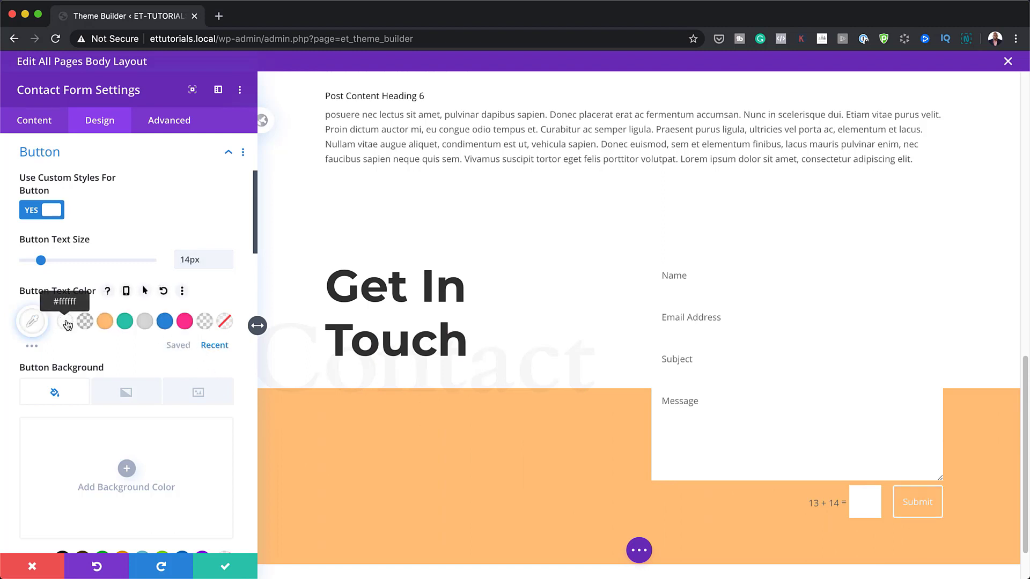
{"action": "left_click", "coordinate": [128, 469]}
{"action": "scroll", "coordinate": [114, 470], "scroll_direction": "down", "scroll_amount": 5}
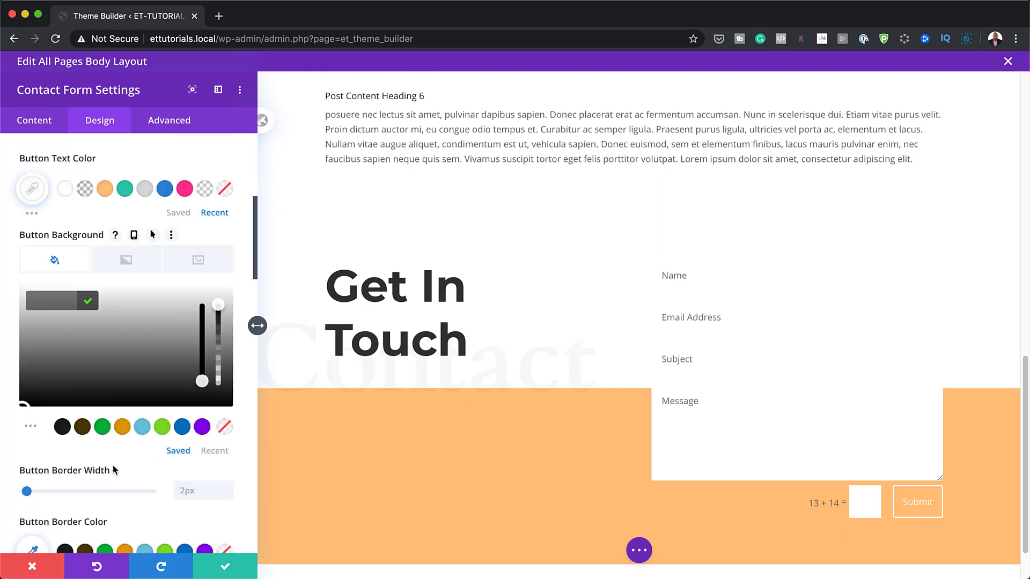
{"action": "left_click", "coordinate": [79, 400]}
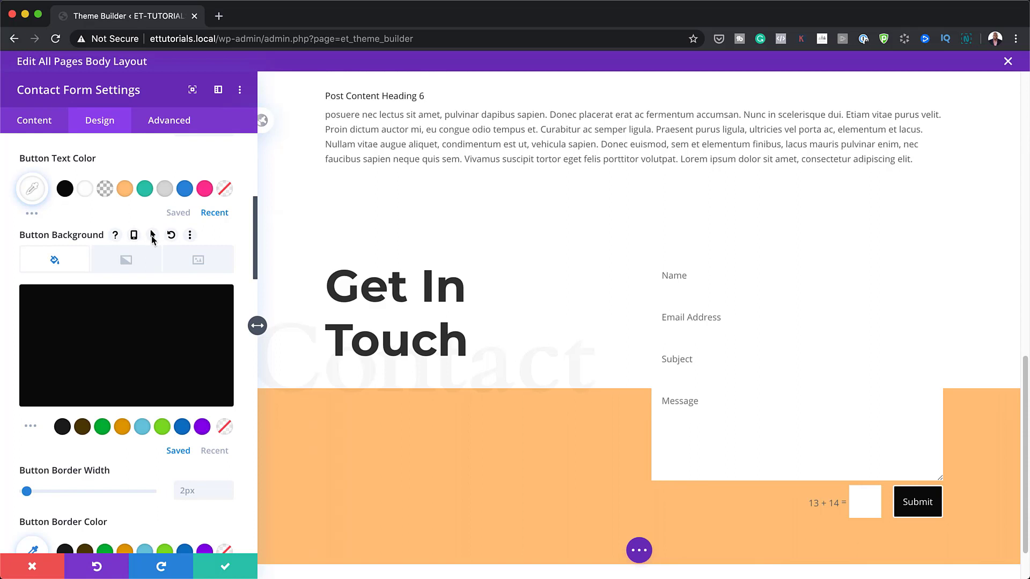
Step: Set the submit button's hover background color to #ff2a38 and return to its desktop state
{"action": "left_click", "coordinate": [153, 236]}
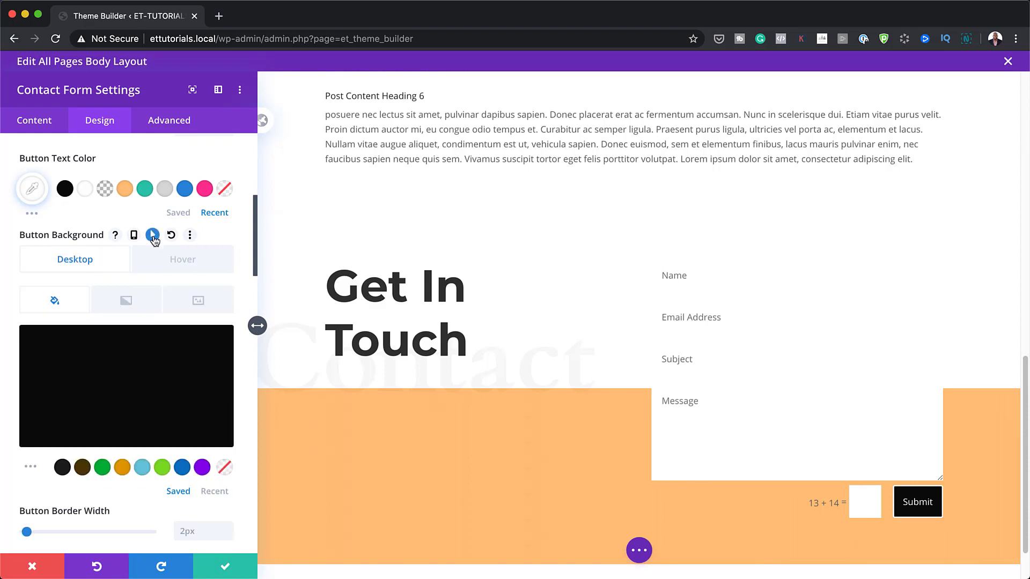
{"action": "left_click", "coordinate": [182, 260]}
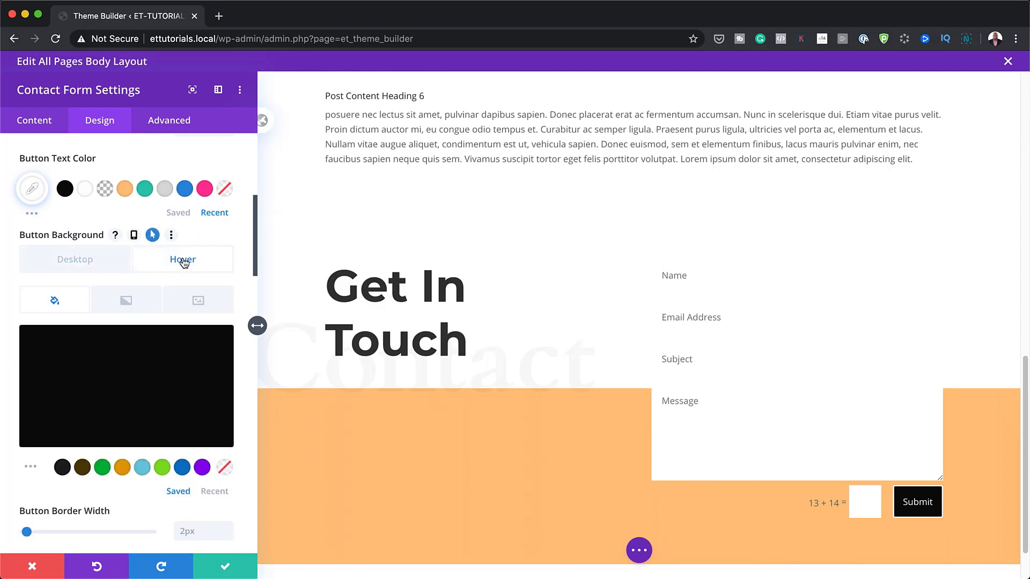
{"action": "left_click", "coordinate": [125, 379]}
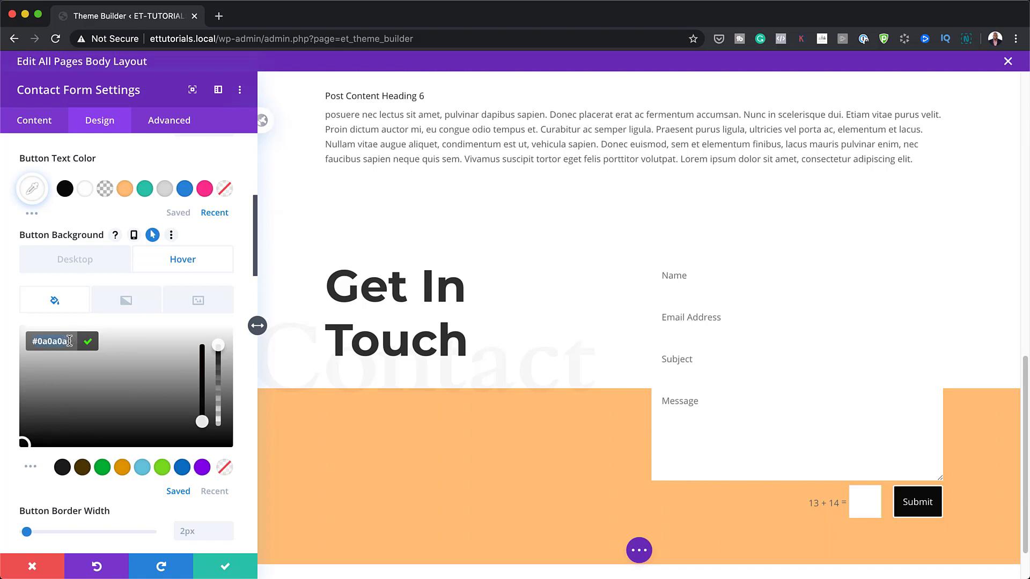
{"action": "type", "text": "#ff2a38"}
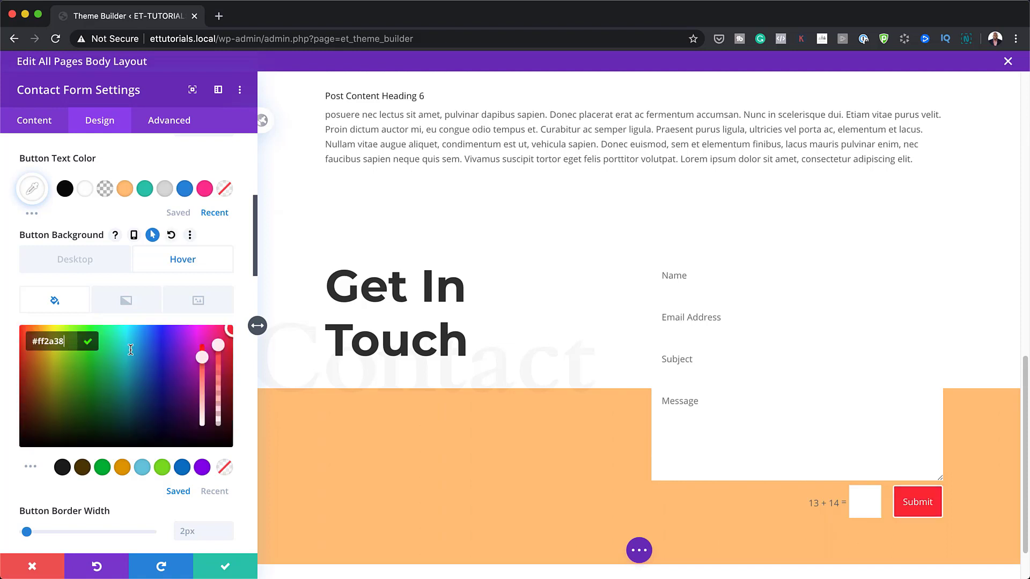
{"action": "left_click", "coordinate": [65, 263]}
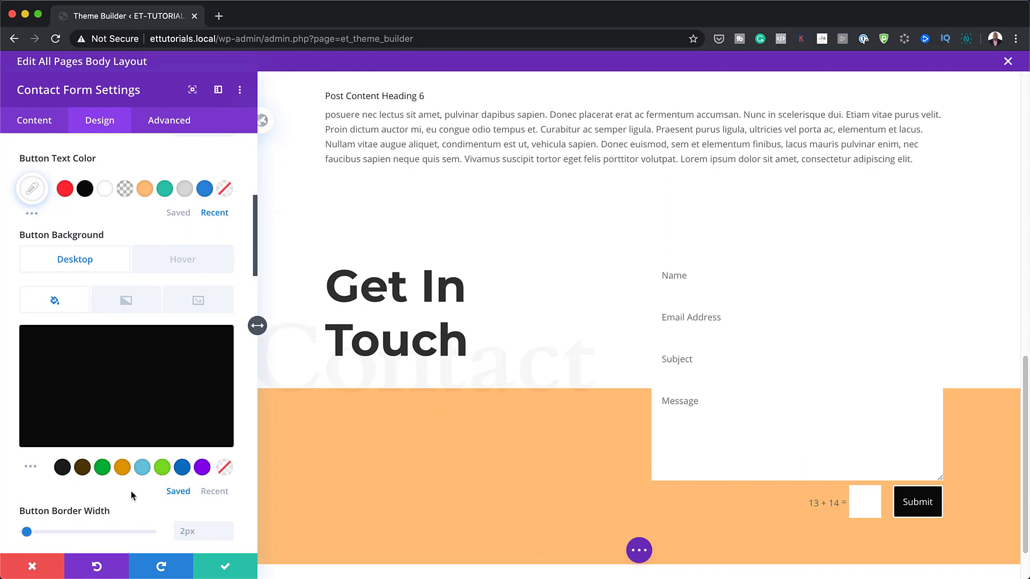
Step: Style the submit button's border with 8px width, color #1e1e1e and 0px radius
{"action": "scroll", "coordinate": [177, 488], "scroll_direction": "down", "scroll_amount": 3}
{"action": "left_click", "coordinate": [204, 461]}
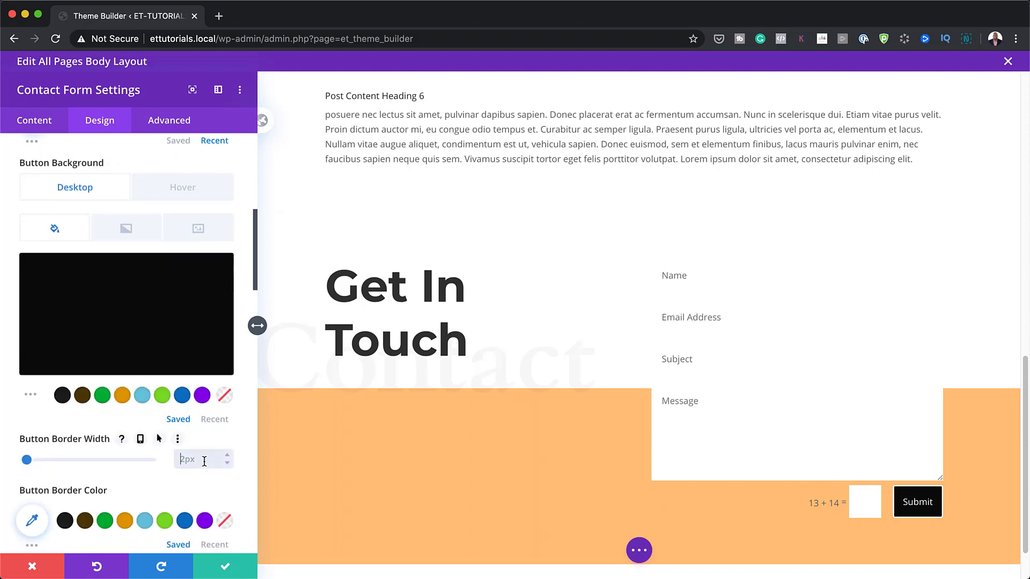
{"action": "type", "text": "8"}
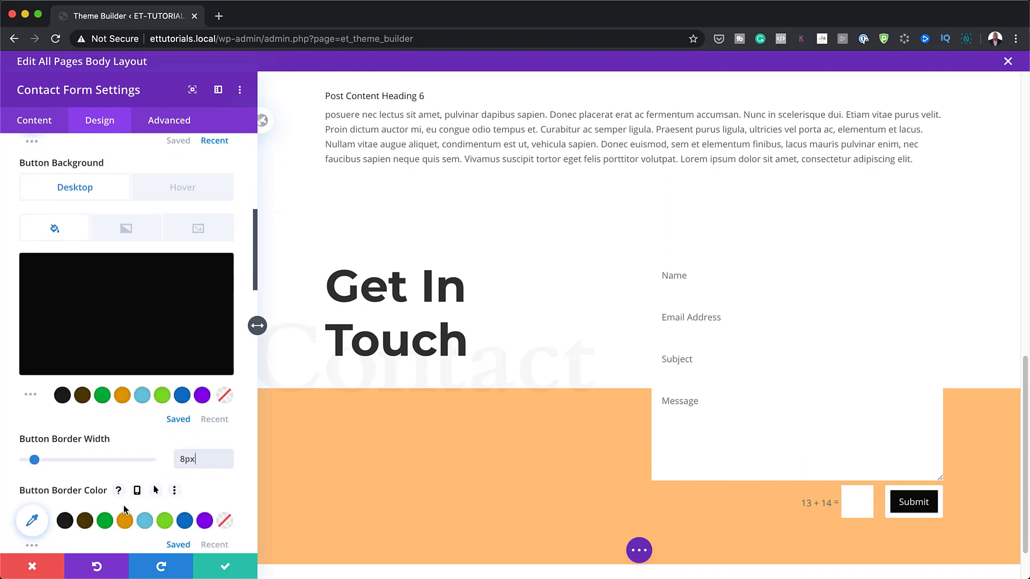
{"action": "left_click", "coordinate": [65, 521]}
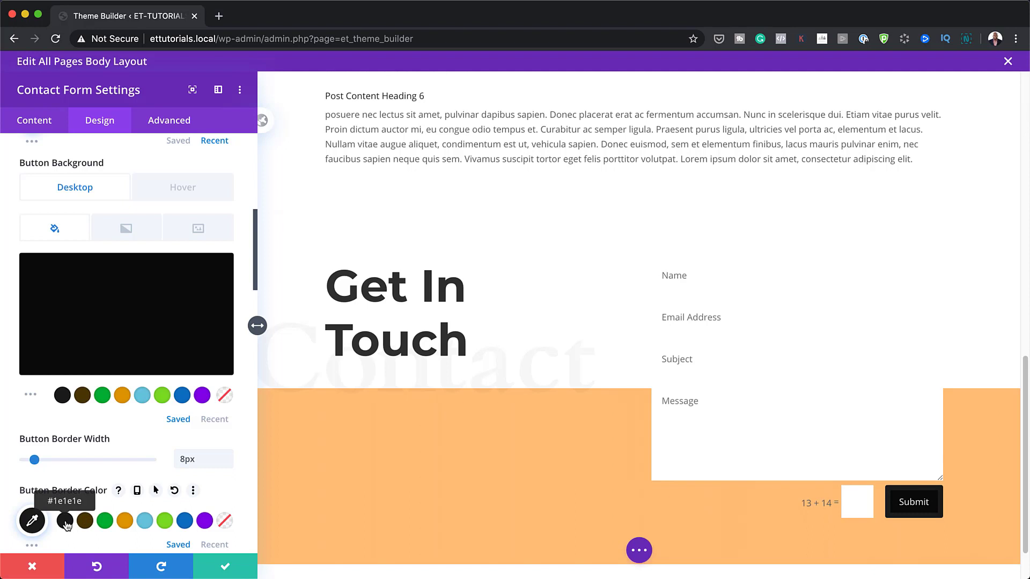
{"action": "scroll", "coordinate": [65, 524], "scroll_direction": "down", "scroll_amount": 1}
{"action": "scroll", "coordinate": [66, 515], "scroll_direction": "up", "scroll_amount": 2}
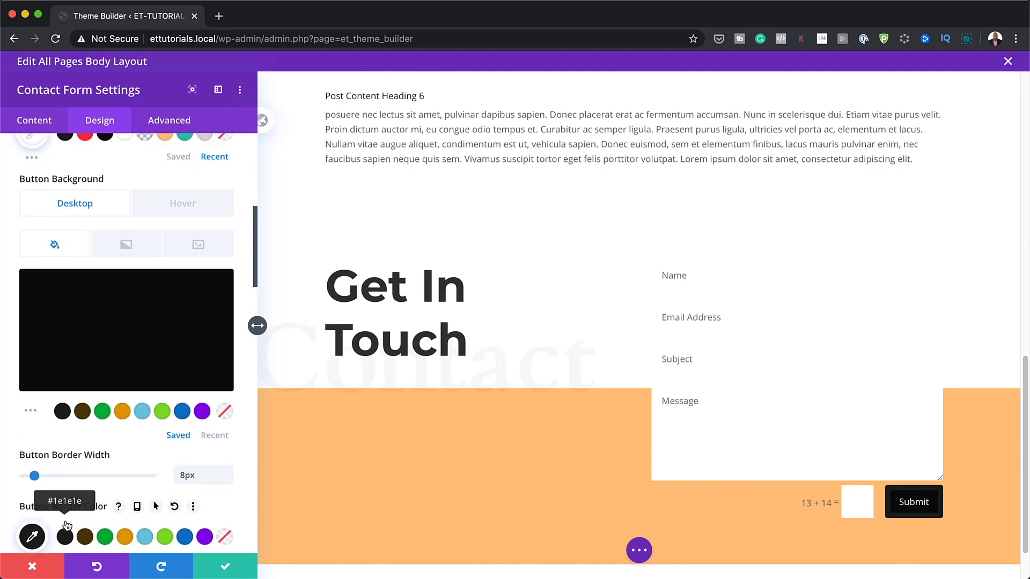
{"action": "left_click", "coordinate": [80, 365]}
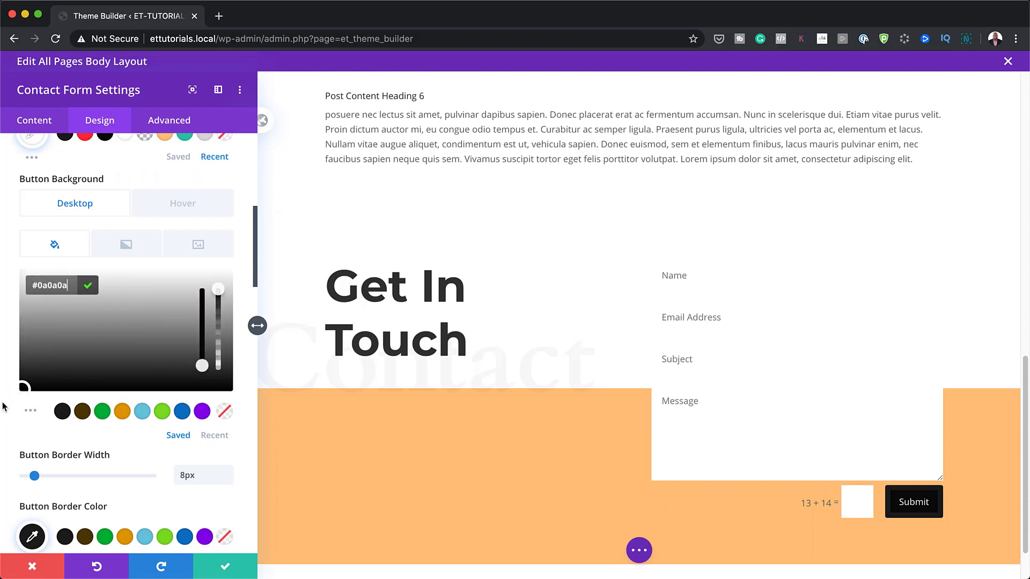
{"action": "scroll", "coordinate": [91, 402], "scroll_direction": "down", "scroll_amount": 5}
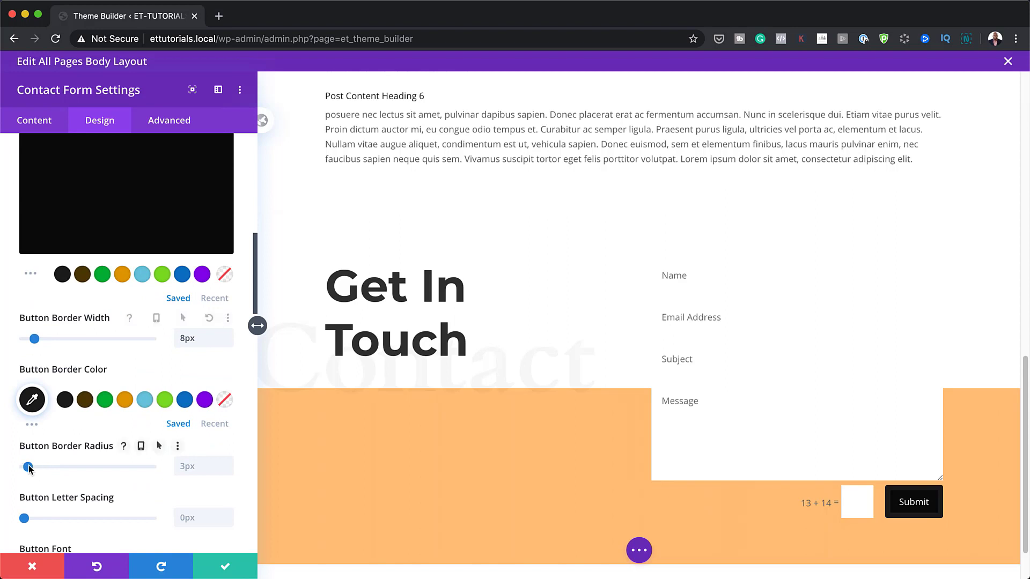
{"action": "left_click_drag", "start_coordinate": [28, 466], "coordinate": [15, 468]}
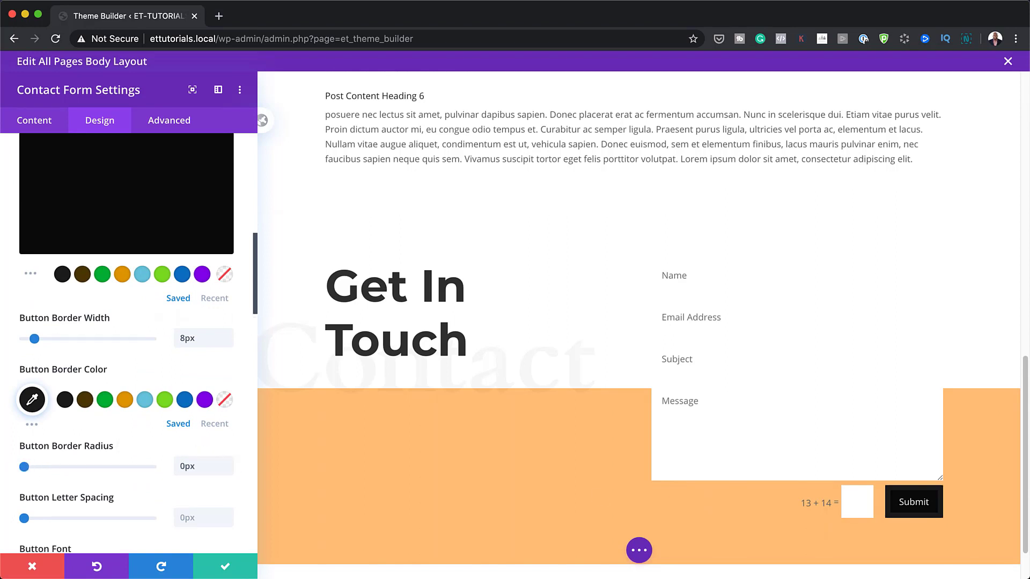
Step: Set the submit button's font to Montserrat in bold weight with uppercase style
{"action": "scroll", "coordinate": [162, 468], "scroll_direction": "down", "scroll_amount": 5}
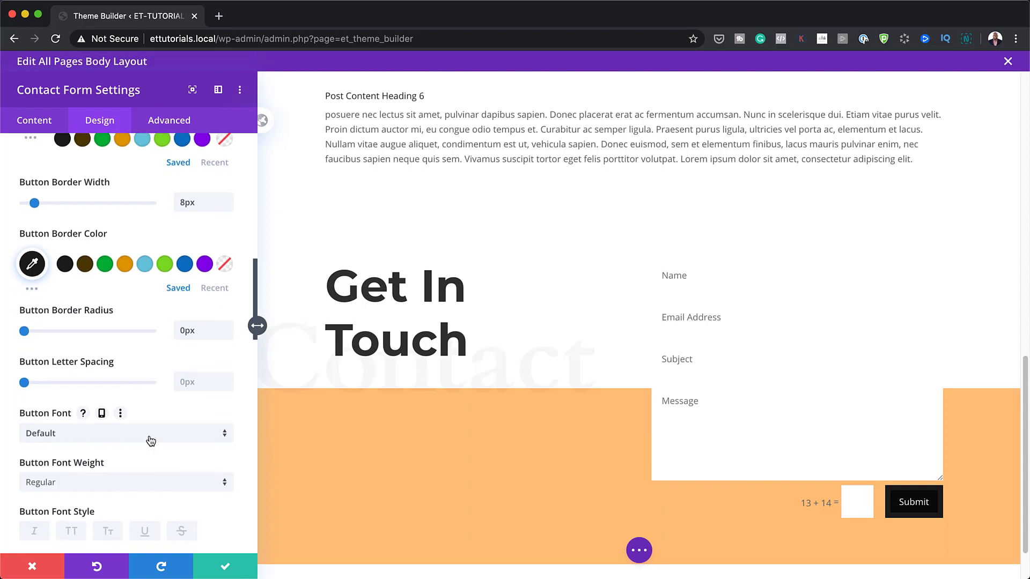
{"action": "left_click", "coordinate": [151, 436]}
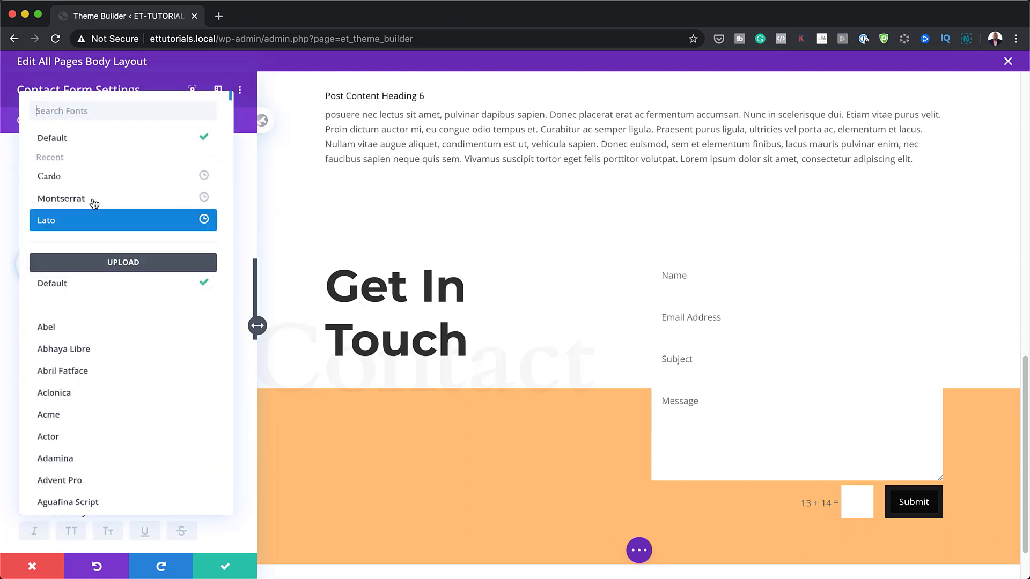
{"action": "left_click", "coordinate": [61, 198]}
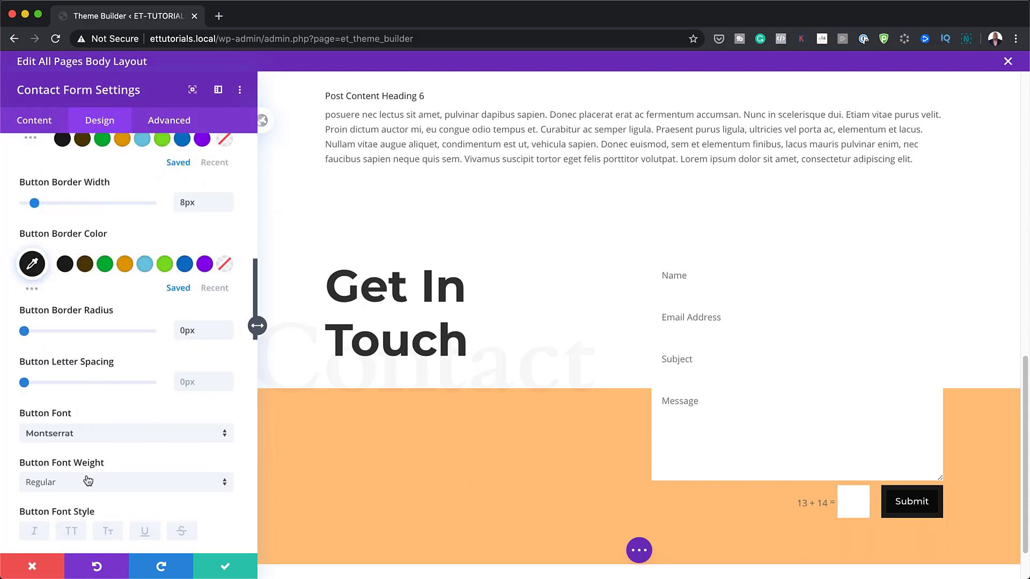
{"action": "left_click", "coordinate": [71, 531]}
{"action": "left_click", "coordinate": [98, 488]}
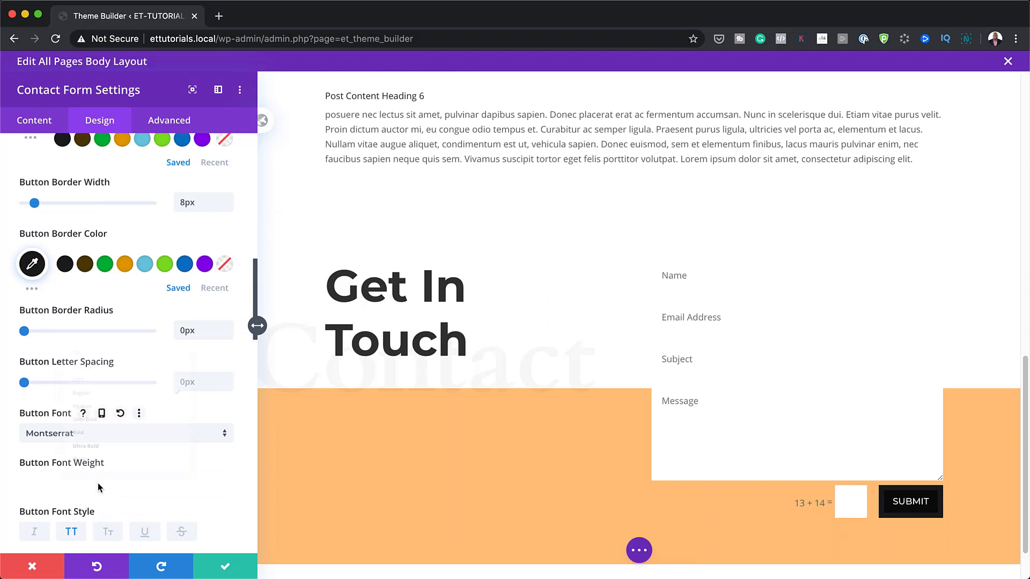
{"action": "left_click", "coordinate": [96, 448]}
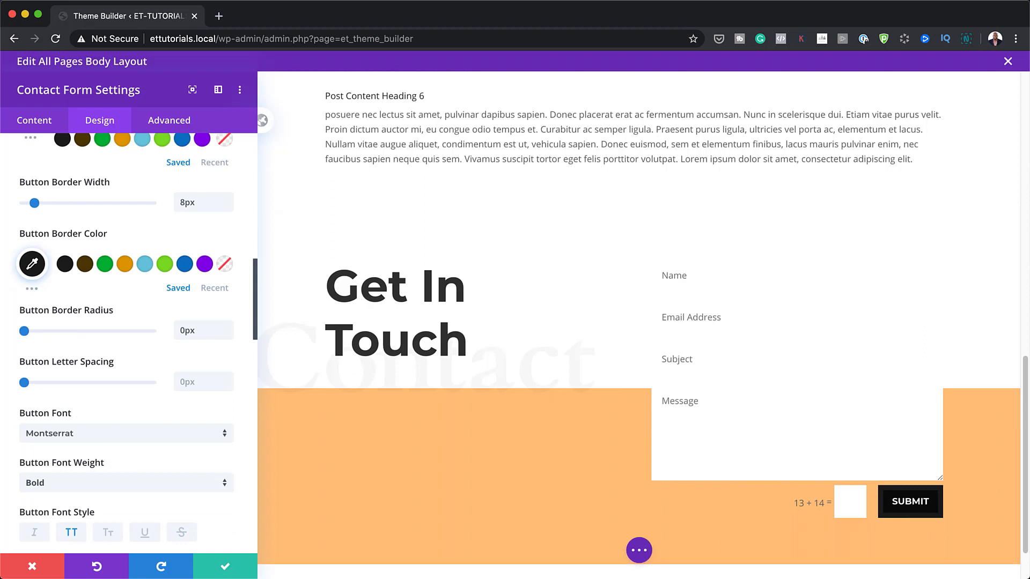
Step: Round all four corners of the contact form's input fields to 5px
{"action": "scroll", "coordinate": [178, 489], "scroll_direction": "down", "scroll_amount": 10}
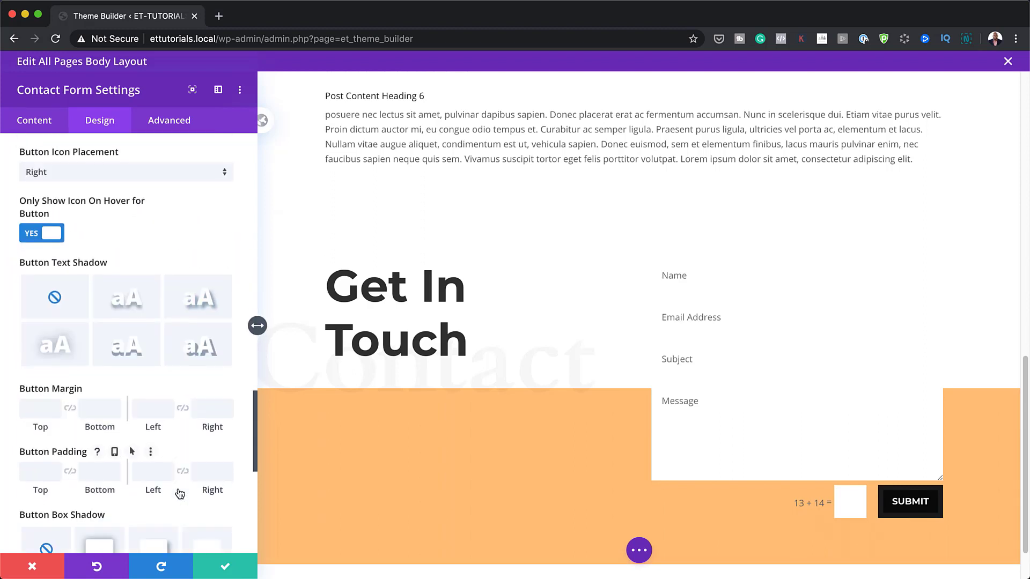
{"action": "scroll", "coordinate": [180, 493], "scroll_direction": "down", "scroll_amount": 7}
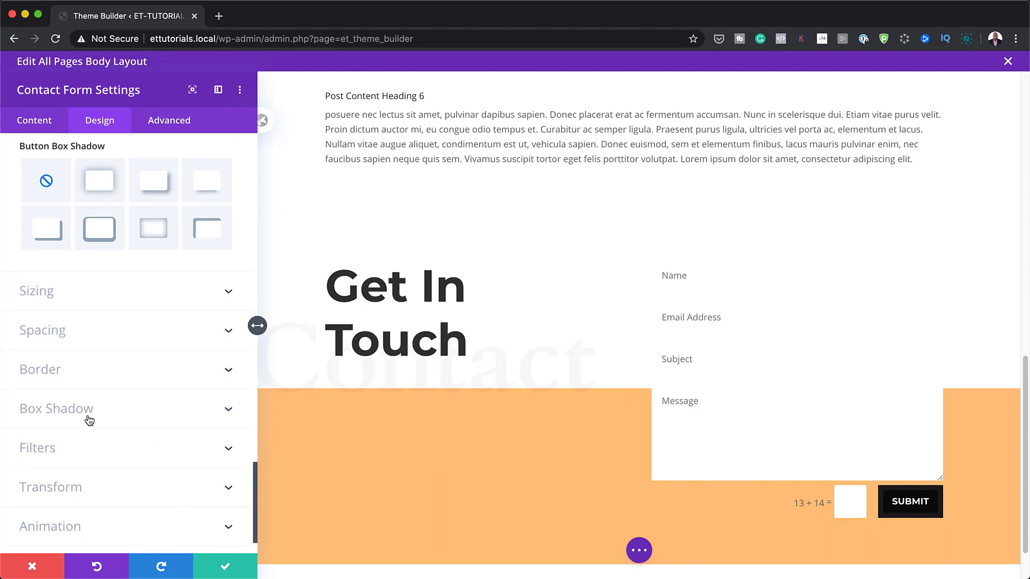
{"action": "left_click", "coordinate": [56, 370]}
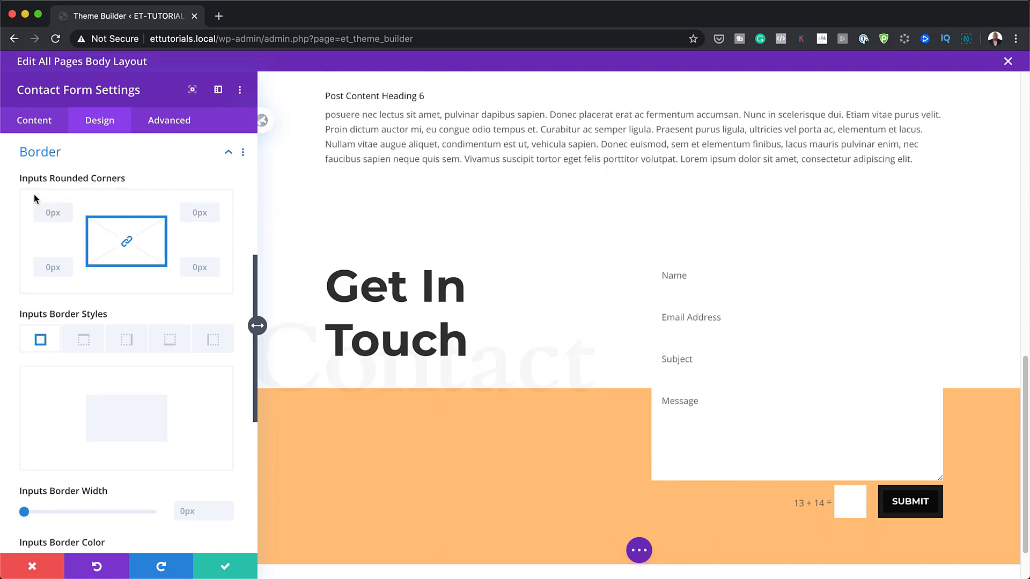
{"action": "left_click", "coordinate": [69, 220]}
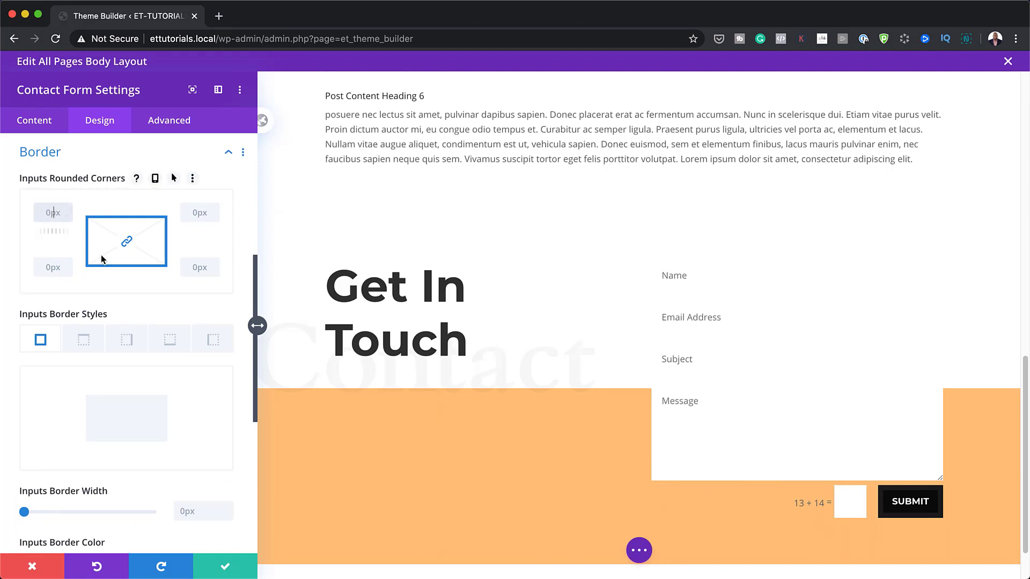
{"action": "type", "text": "5px"}
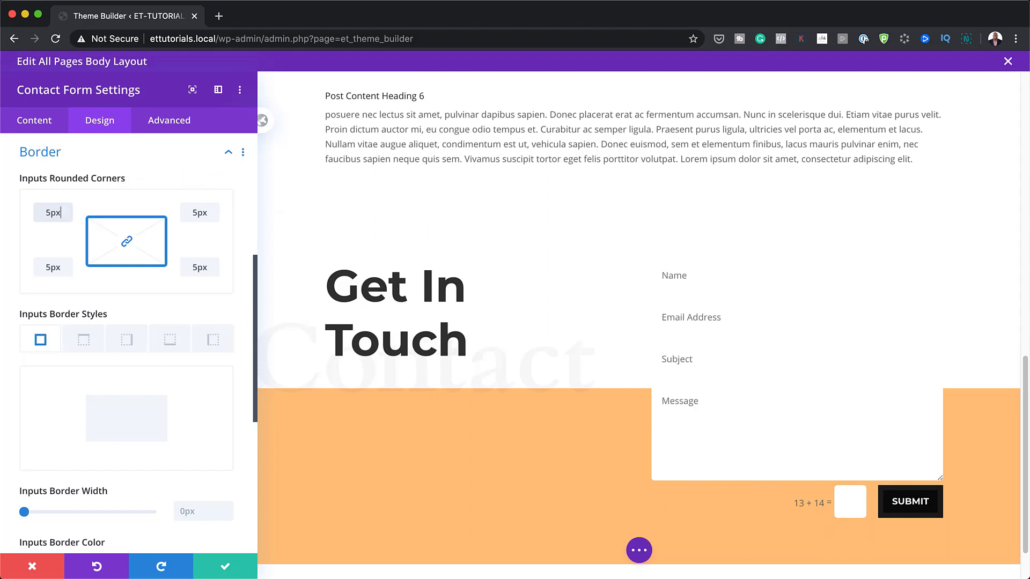
Step: Apply the first box shadow preset to the contact form, with a blur strength of 50px
{"action": "scroll", "coordinate": [138, 476], "scroll_direction": "down", "scroll_amount": 6}
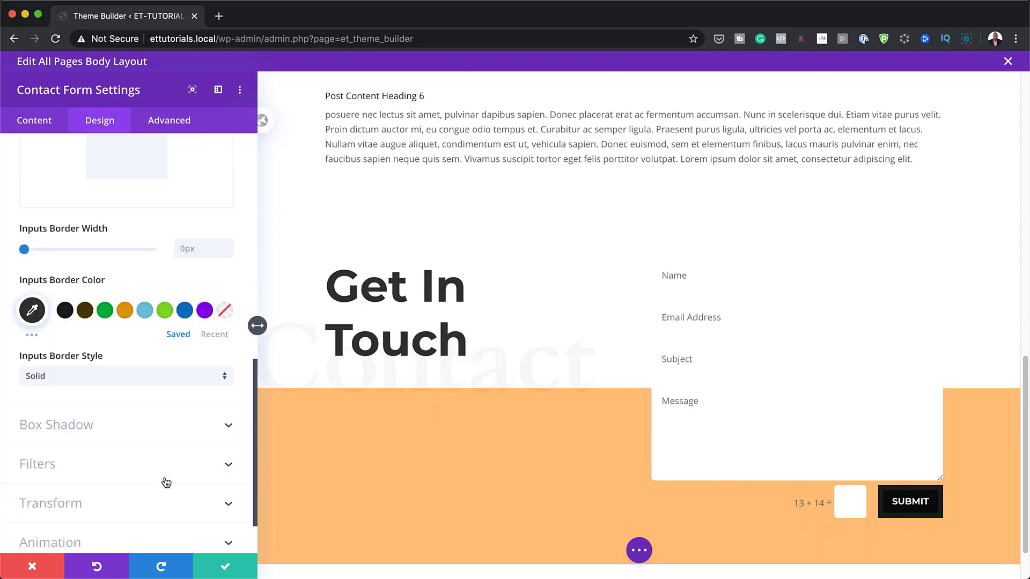
{"action": "left_click", "coordinate": [84, 380]}
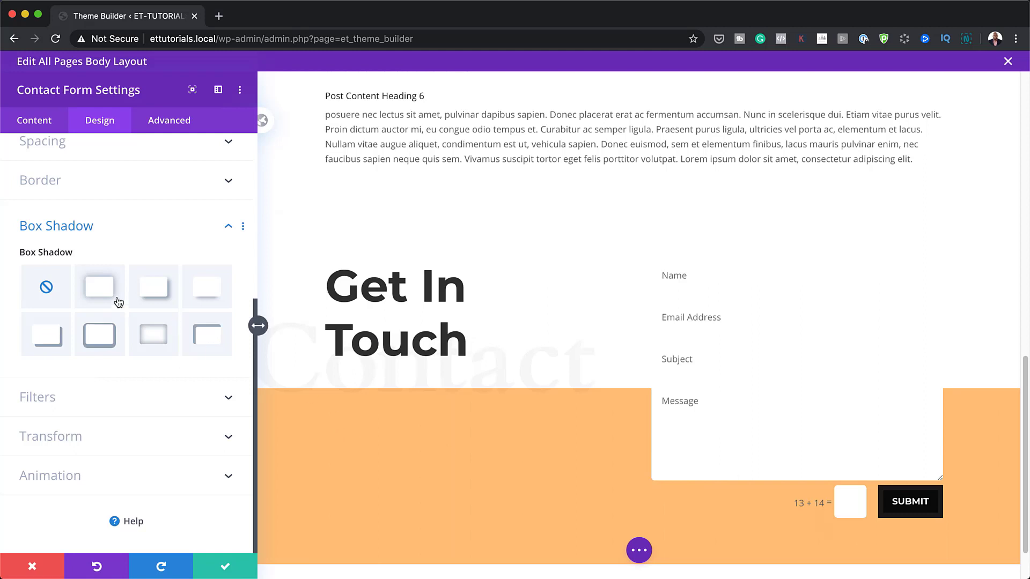
{"action": "left_click", "coordinate": [99, 286]}
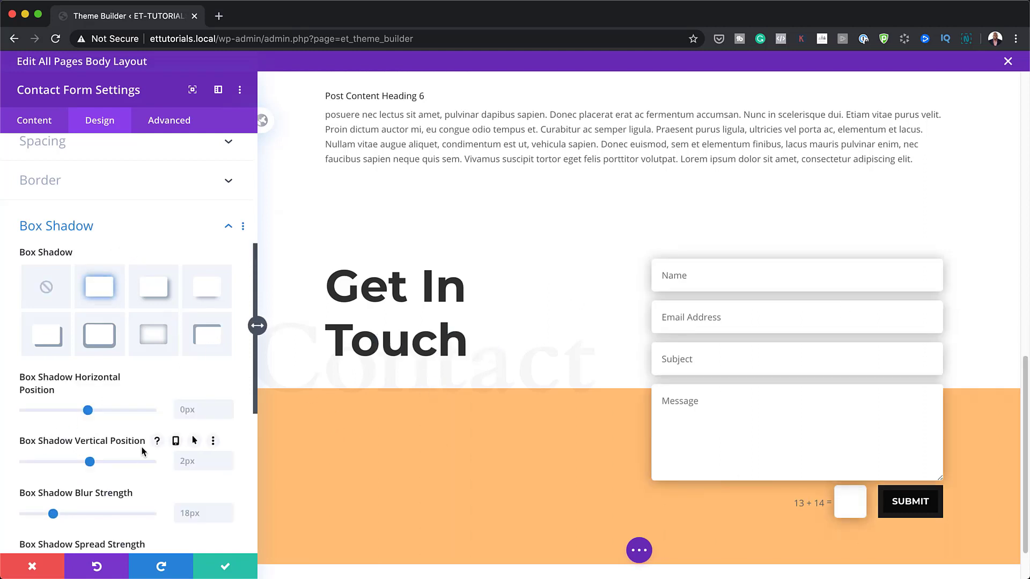
{"action": "scroll", "coordinate": [143, 452], "scroll_direction": "down", "scroll_amount": 1}
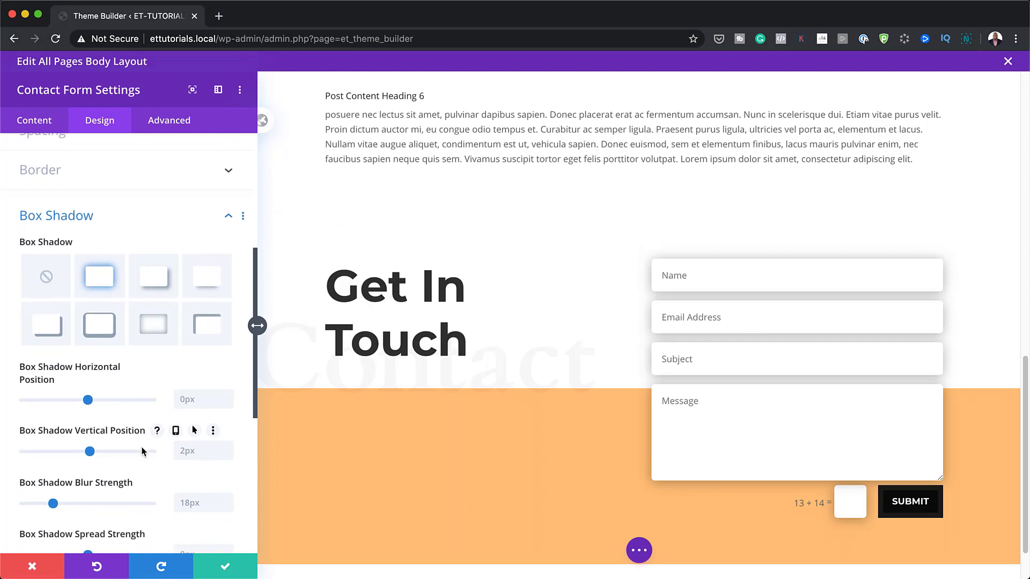
{"action": "scroll", "coordinate": [143, 452], "scroll_direction": "down", "scroll_amount": 4}
{"action": "left_click", "coordinate": [205, 459]}
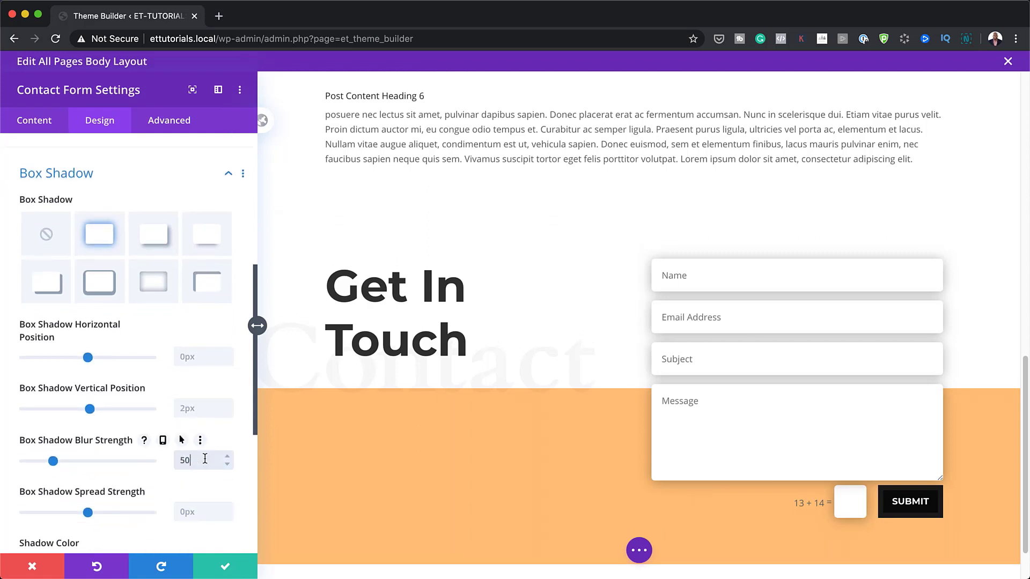
{"action": "type", "text": "50"}
{"action": "key", "text": "Return"}
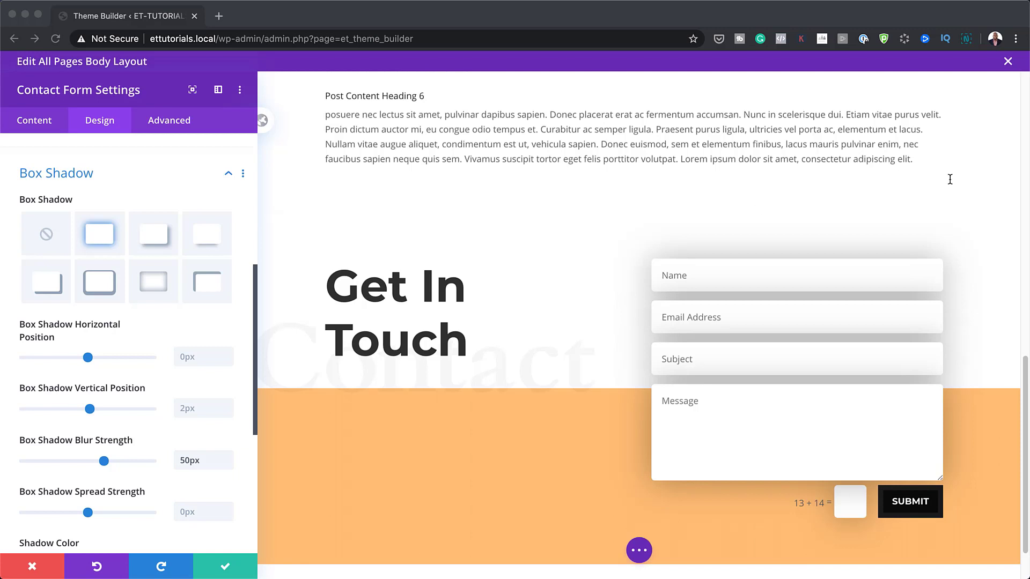
Step: Set the contact form's box shadow spread strength to -4px and save the module settings
{"action": "left_click", "coordinate": [199, 512]}
{"action": "type", "text": "-4px"}
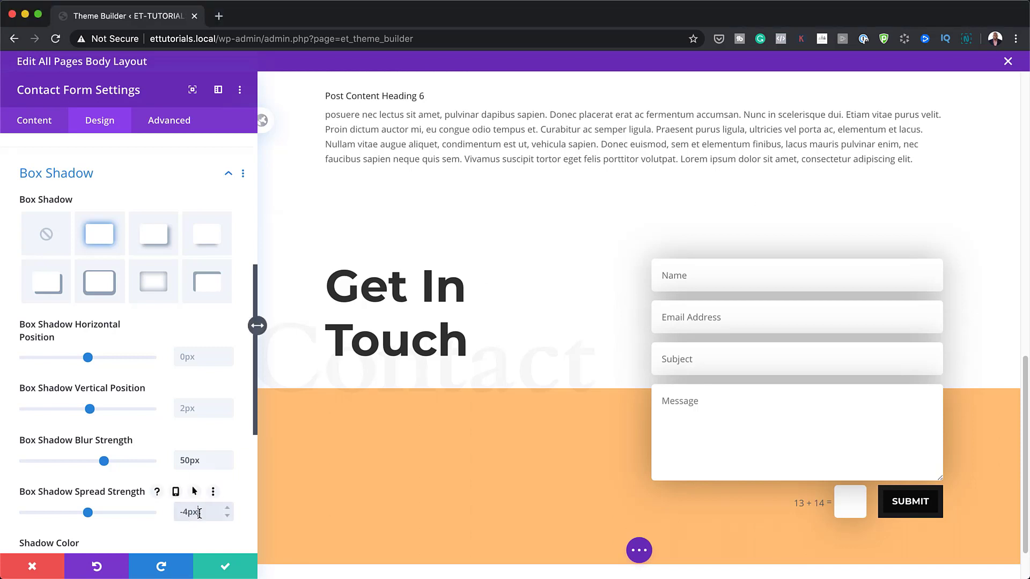
{"action": "key", "text": "Return"}
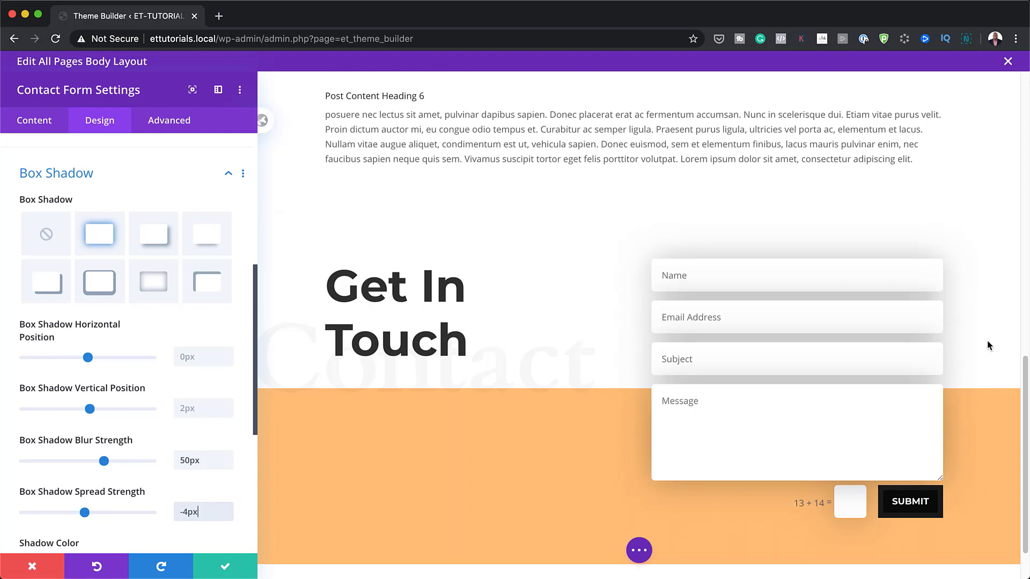
{"action": "scroll", "coordinate": [210, 472], "scroll_direction": "down", "scroll_amount": 3}
{"action": "scroll", "coordinate": [201, 475], "scroll_direction": "down", "scroll_amount": 3}
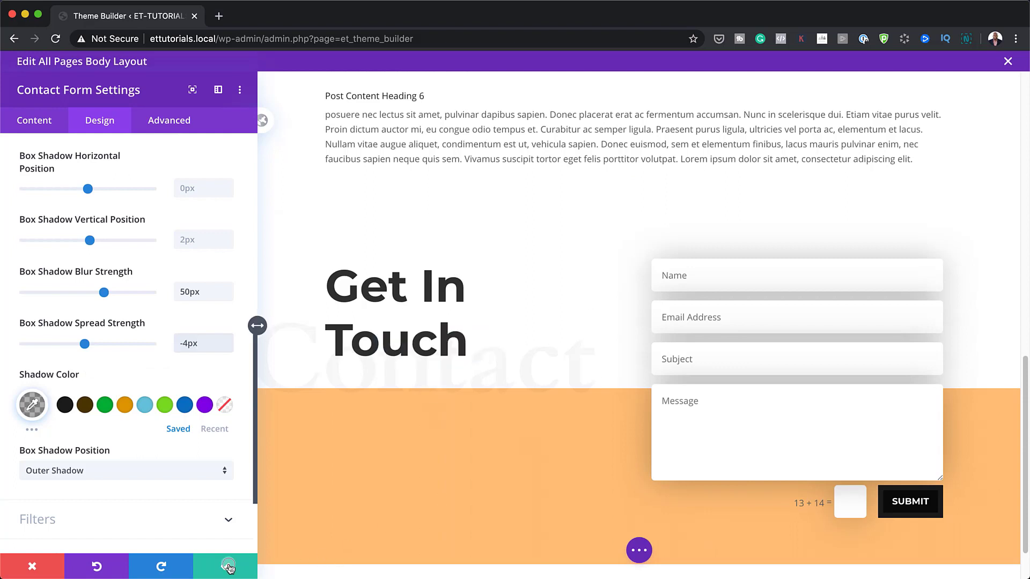
{"action": "left_click", "coordinate": [228, 567]}
Step: Add a new regular section below the "Get In Touch" section, without inserting a row
{"action": "scroll", "coordinate": [567, 456], "scroll_direction": "down", "scroll_amount": 3}
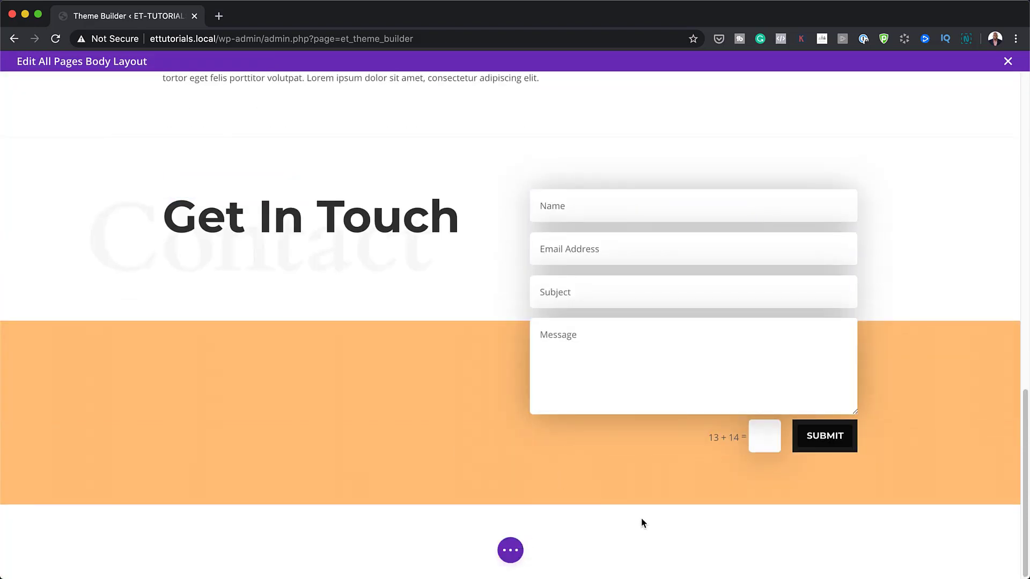
{"action": "left_click", "coordinate": [509, 503]}
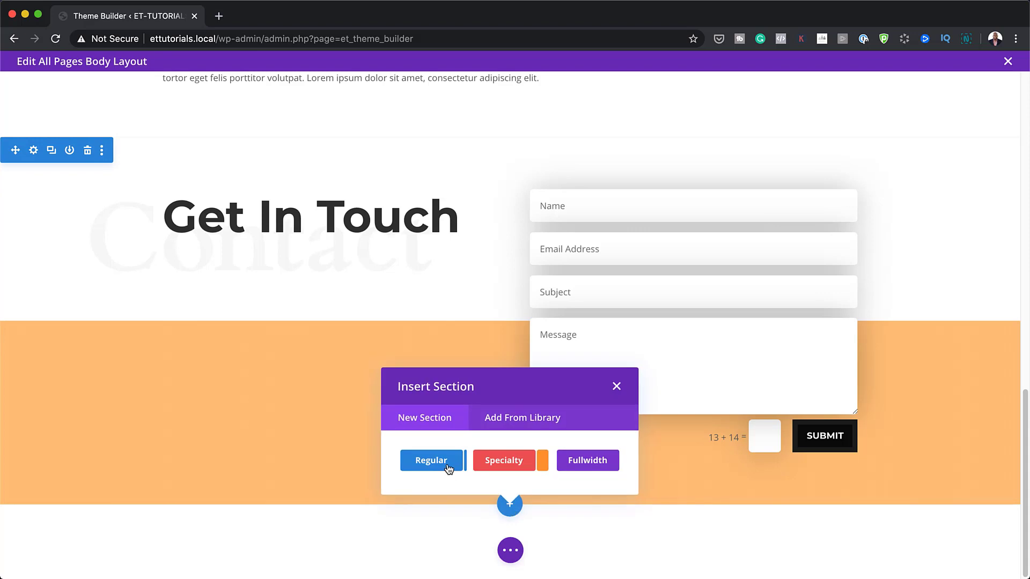
{"action": "left_click", "coordinate": [443, 464]}
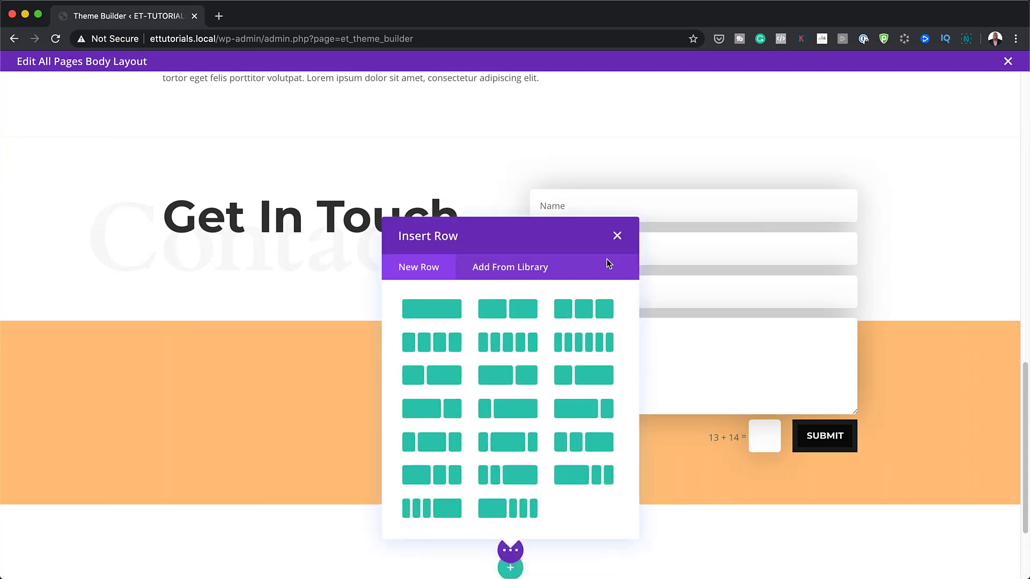
{"action": "left_click", "coordinate": [618, 236]}
Step: Set the new empty section's linked top and bottom padding to 0px
{"action": "scroll", "coordinate": [409, 416], "scroll_direction": "down", "scroll_amount": 3}
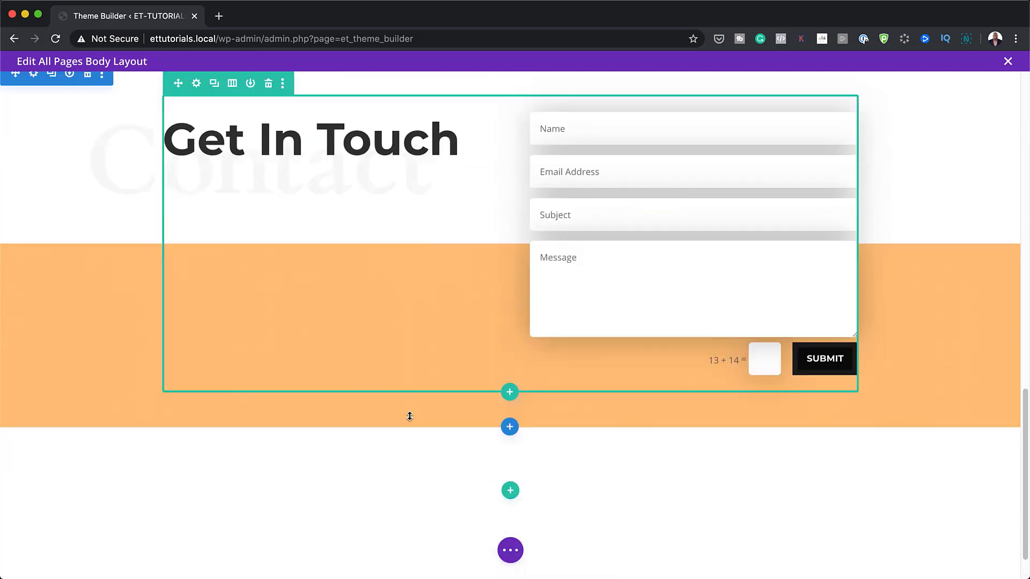
{"action": "mouse_move", "coordinate": [386, 417]}
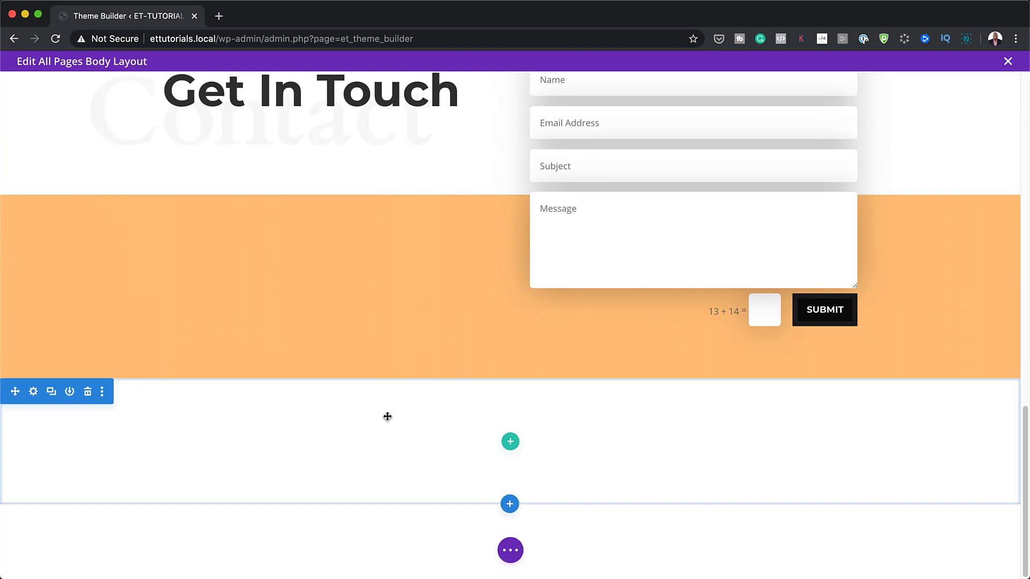
{"action": "left_click", "coordinate": [33, 397]}
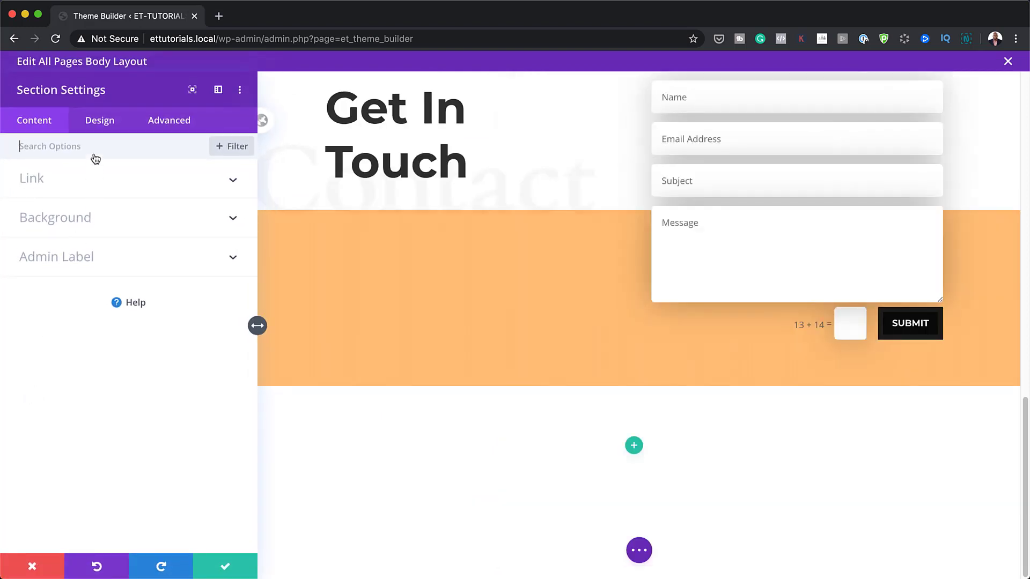
{"action": "left_click", "coordinate": [100, 122]}
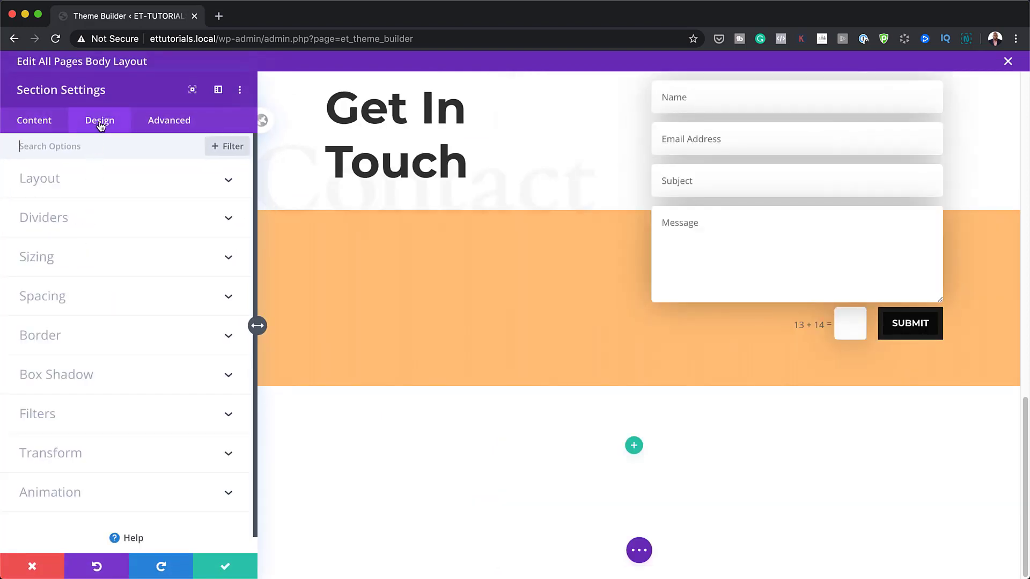
{"action": "left_click", "coordinate": [116, 143]}
{"action": "left_click", "coordinate": [49, 297]}
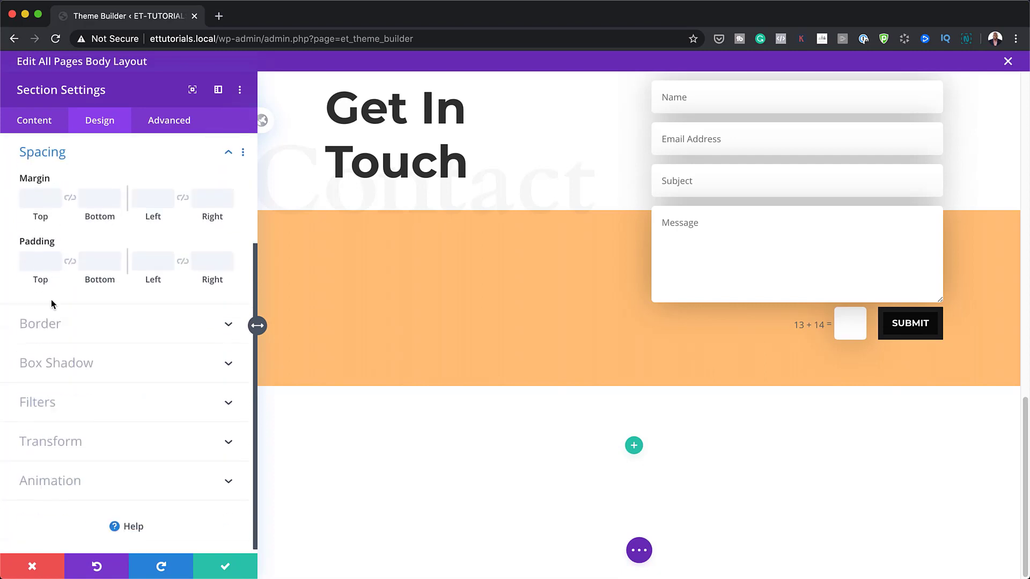
{"action": "left_click", "coordinate": [70, 262]}
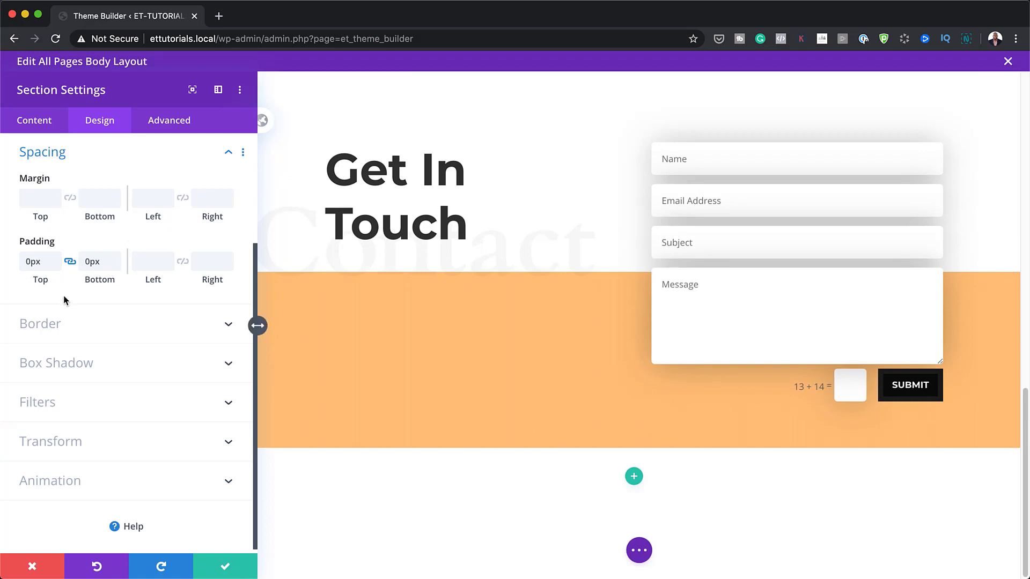
Step: Set the new section's Z index to 9999 and save the section settings
{"action": "left_click", "coordinate": [176, 122]}
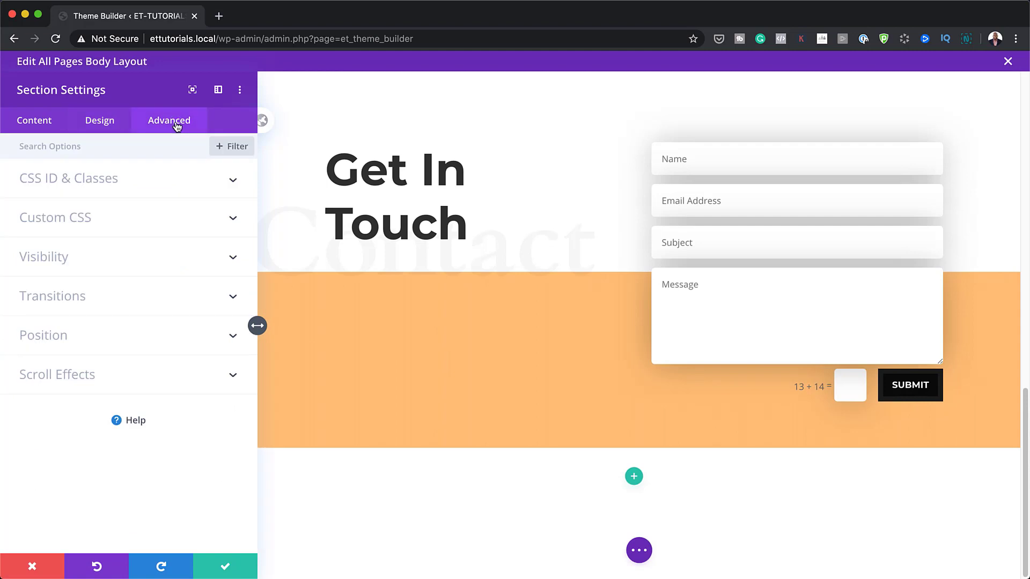
{"action": "left_click", "coordinate": [60, 340]}
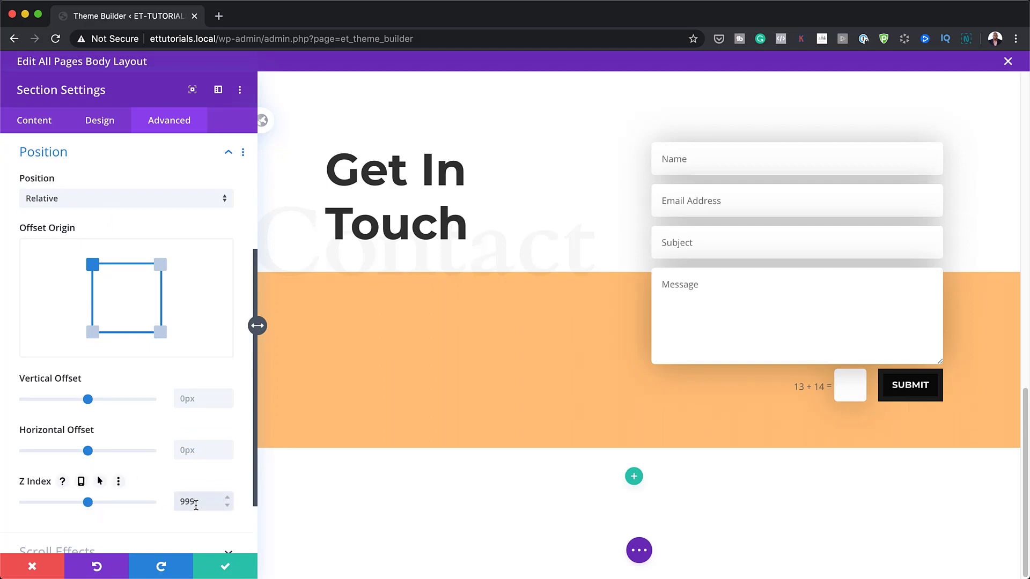
{"action": "type", "text": "9"}
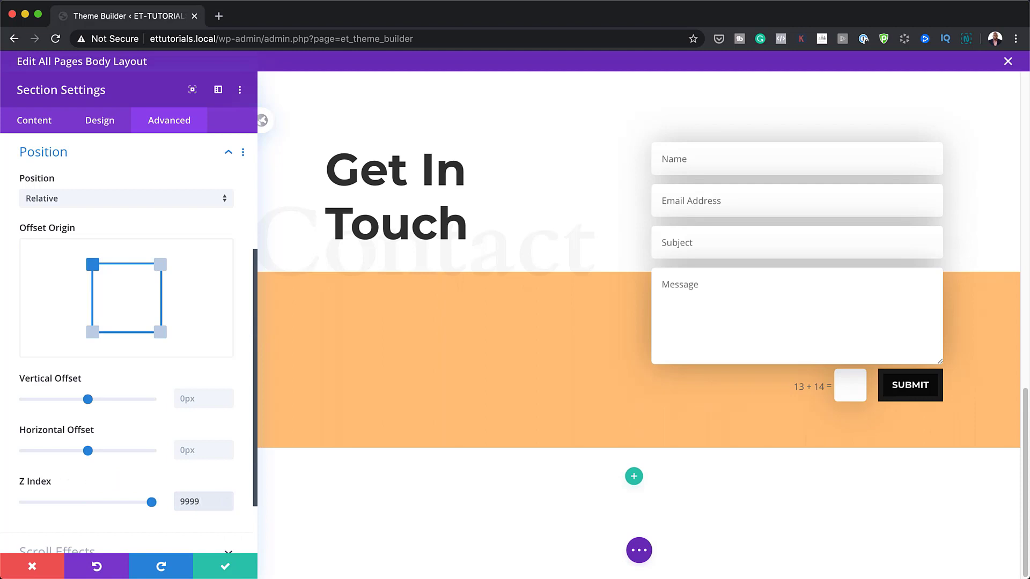
{"action": "left_click", "coordinate": [244, 566]}
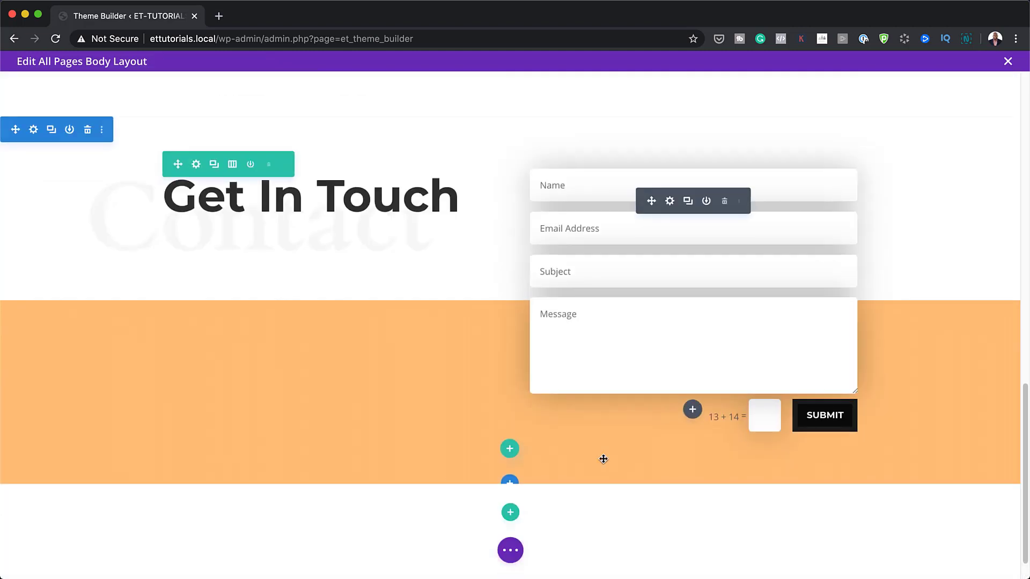
Step: Insert a one-column row in the new section without adding a module
{"action": "left_click", "coordinate": [510, 476]}
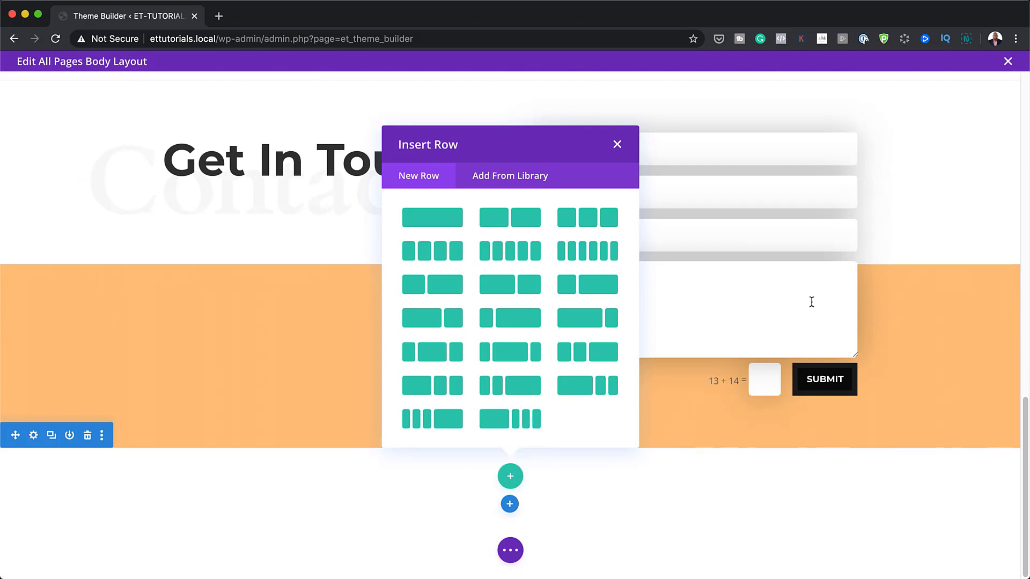
{"action": "left_click", "coordinate": [439, 222]}
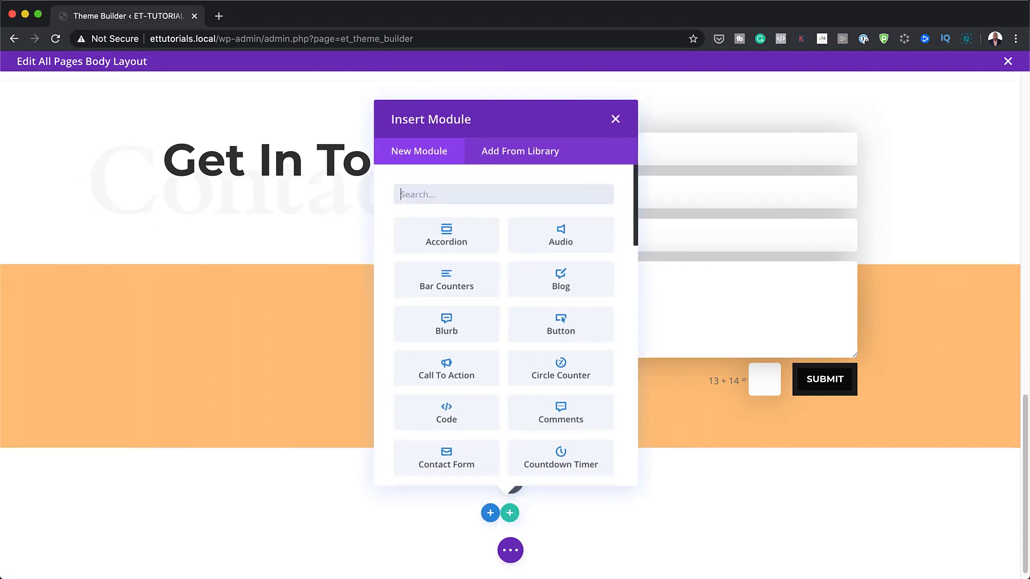
{"action": "left_click", "coordinate": [615, 119]}
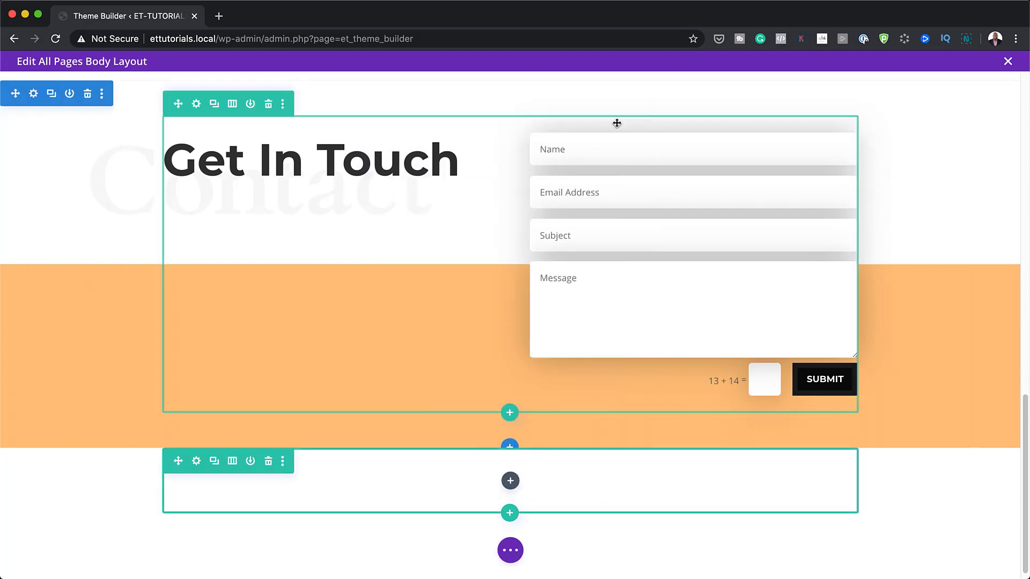
Step: Enable a custom gutter width for the new one-column row and set it to 1
{"action": "left_click", "coordinate": [197, 463]}
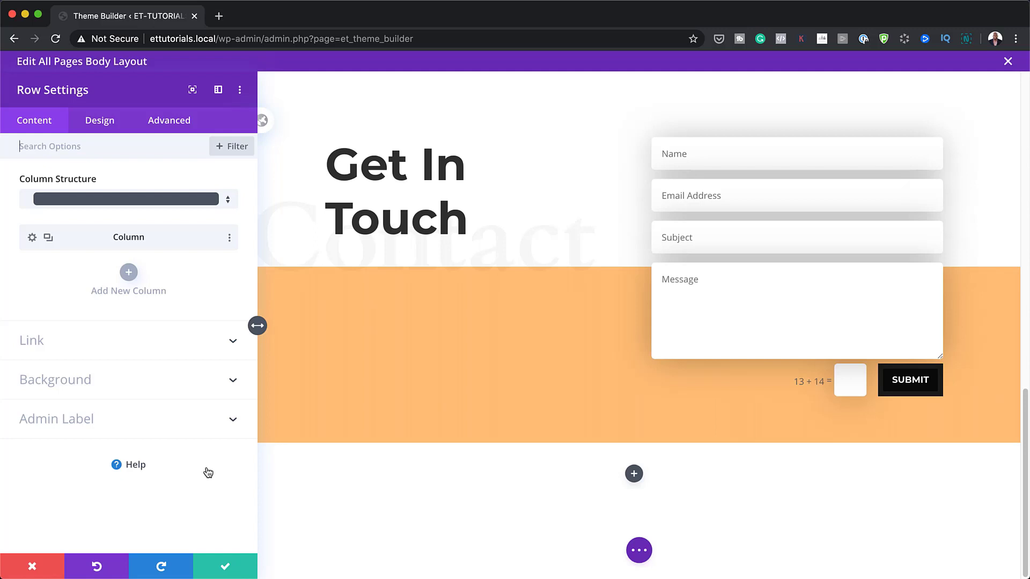
{"action": "left_click", "coordinate": [98, 123]}
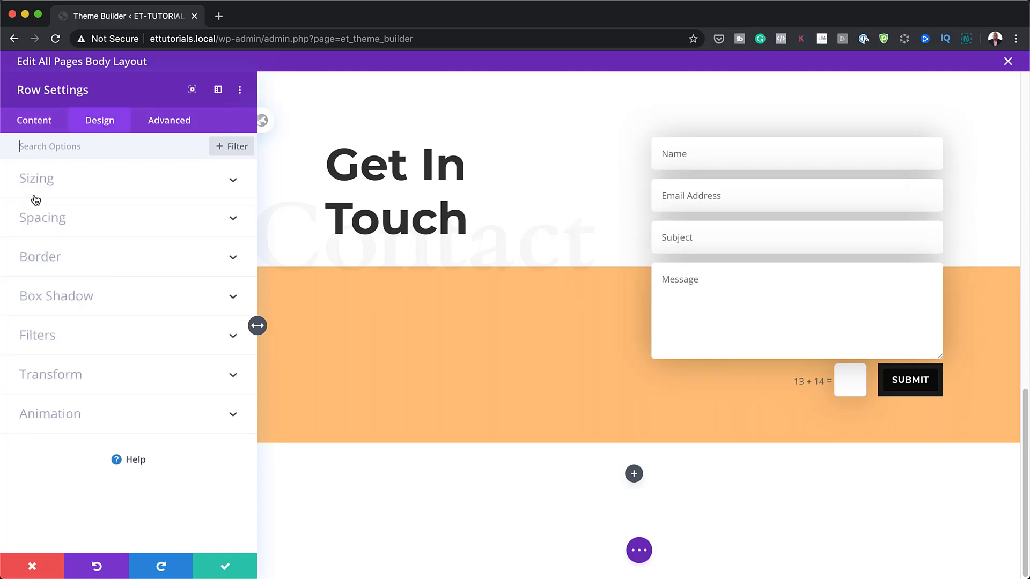
{"action": "left_click", "coordinate": [36, 178]}
{"action": "left_click", "coordinate": [51, 227]}
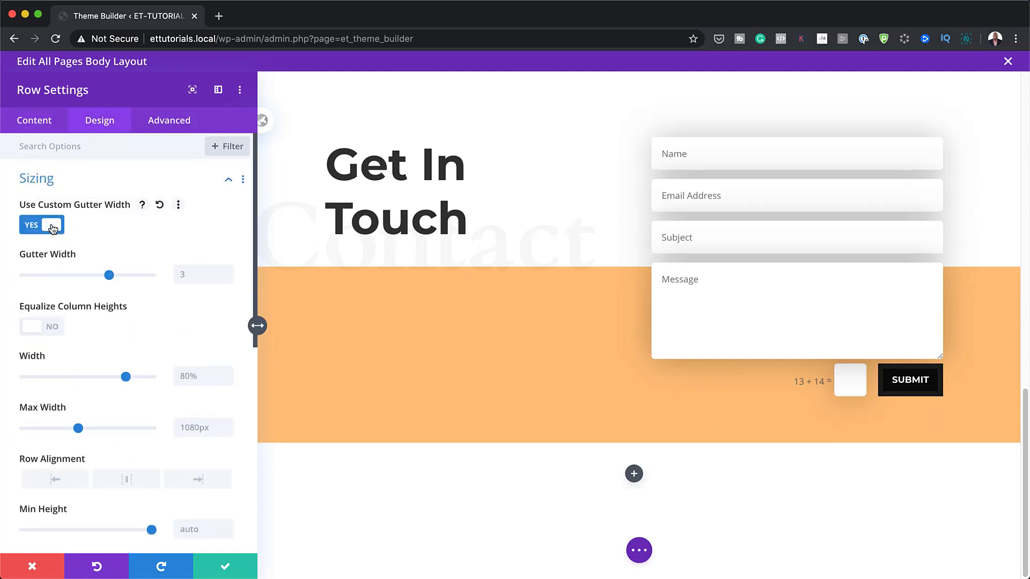
{"action": "left_click_drag", "start_coordinate": [109, 275], "coordinate": [23, 279]}
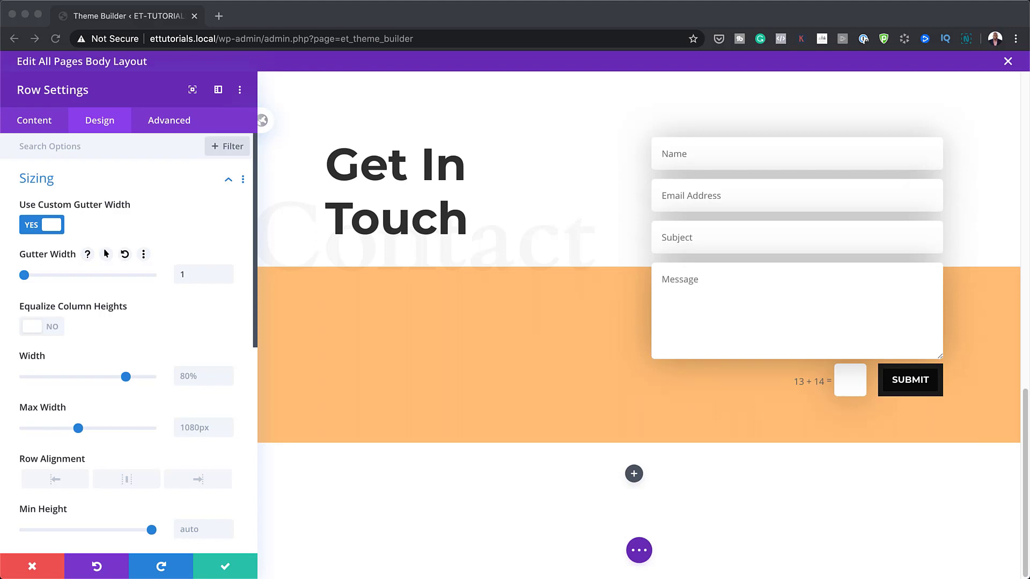
Step: Set the row's width and max width both to 100%
{"action": "left_click", "coordinate": [196, 378]}
{"action": "type", "text": "100%"}
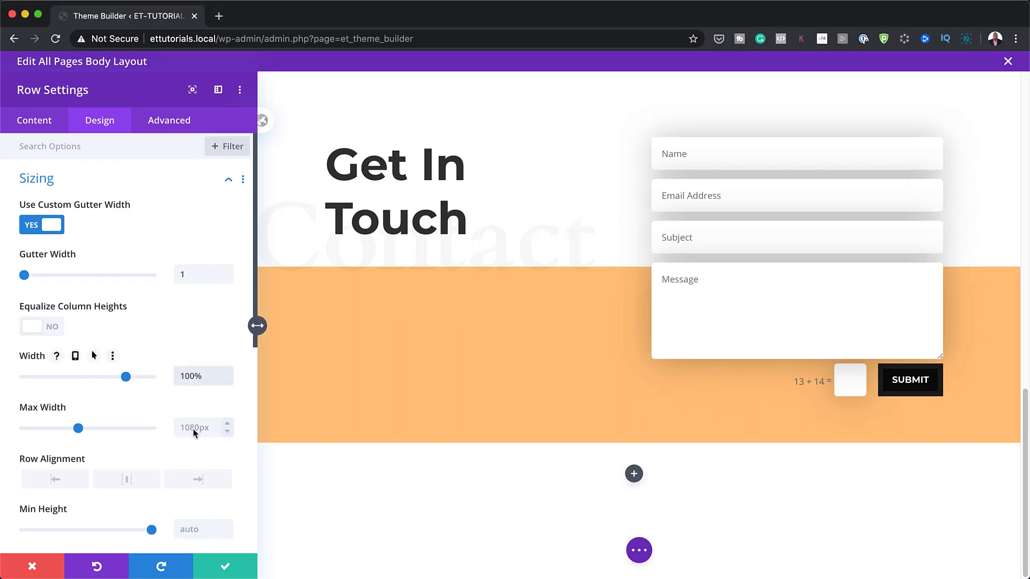
{"action": "left_click", "coordinate": [207, 432]}
{"action": "type", "text": "100%"}
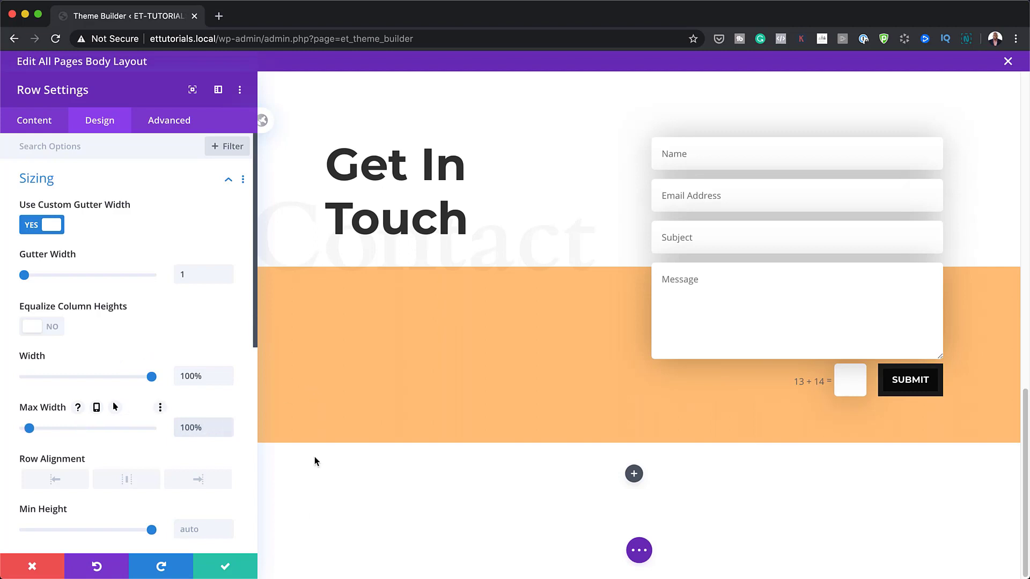
Step: Set the row's linked top and bottom padding to 0px and save the row settings
{"action": "scroll", "coordinate": [141, 351], "scroll_direction": "down", "scroll_amount": 6}
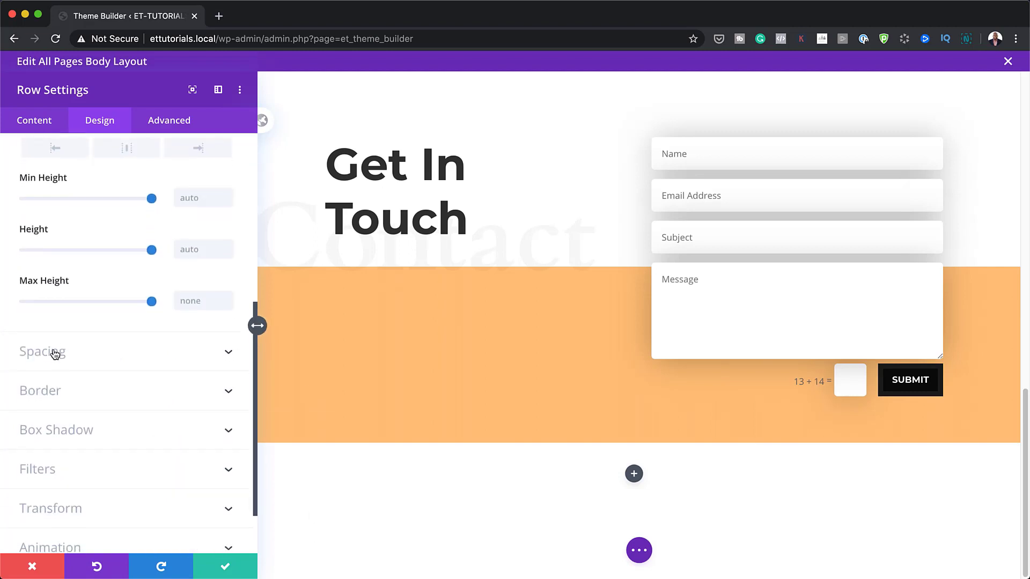
{"action": "left_click", "coordinate": [56, 354]}
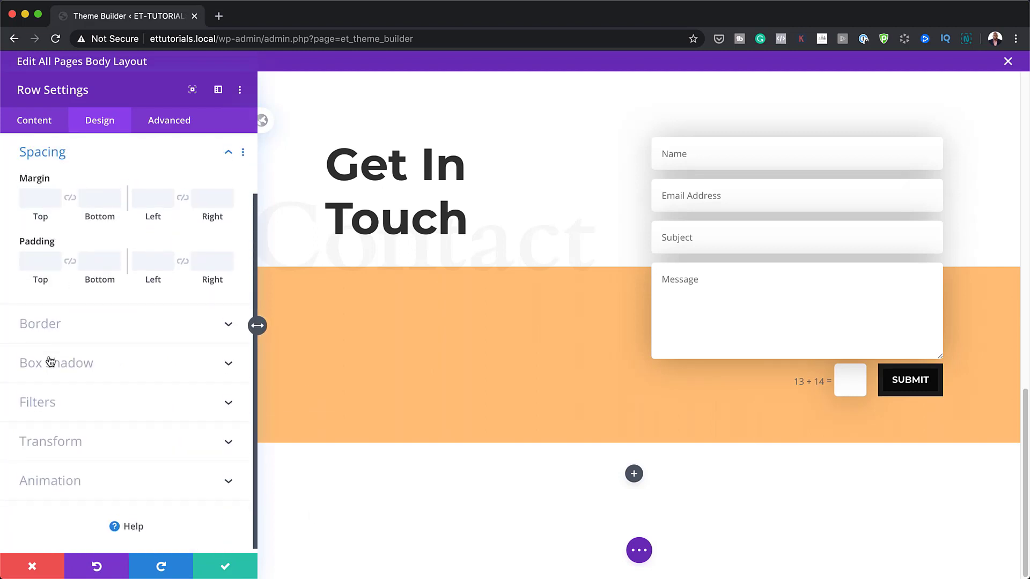
{"action": "left_click", "coordinate": [42, 262]}
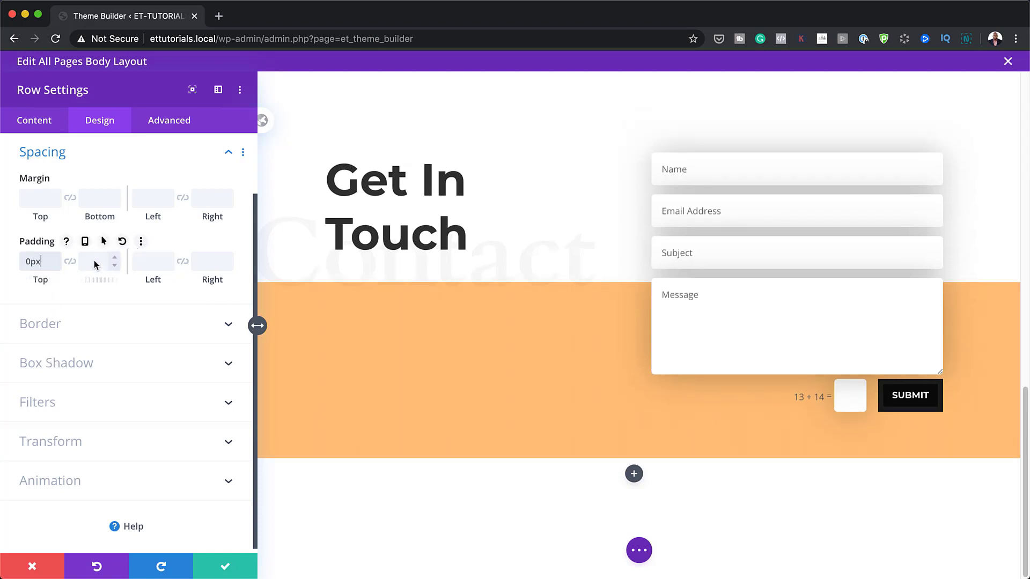
{"action": "left_click", "coordinate": [69, 261]}
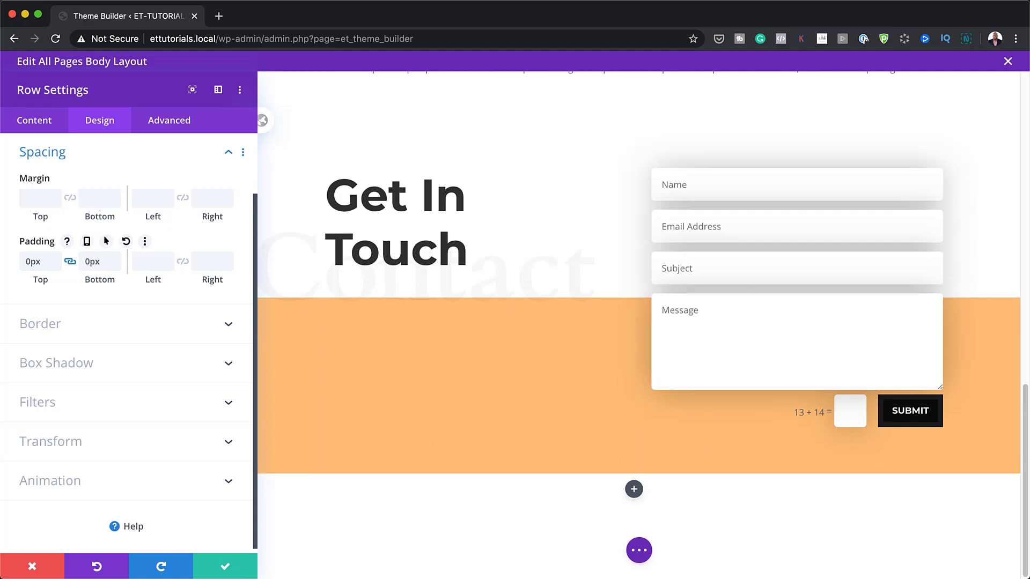
{"action": "left_click", "coordinate": [228, 567]}
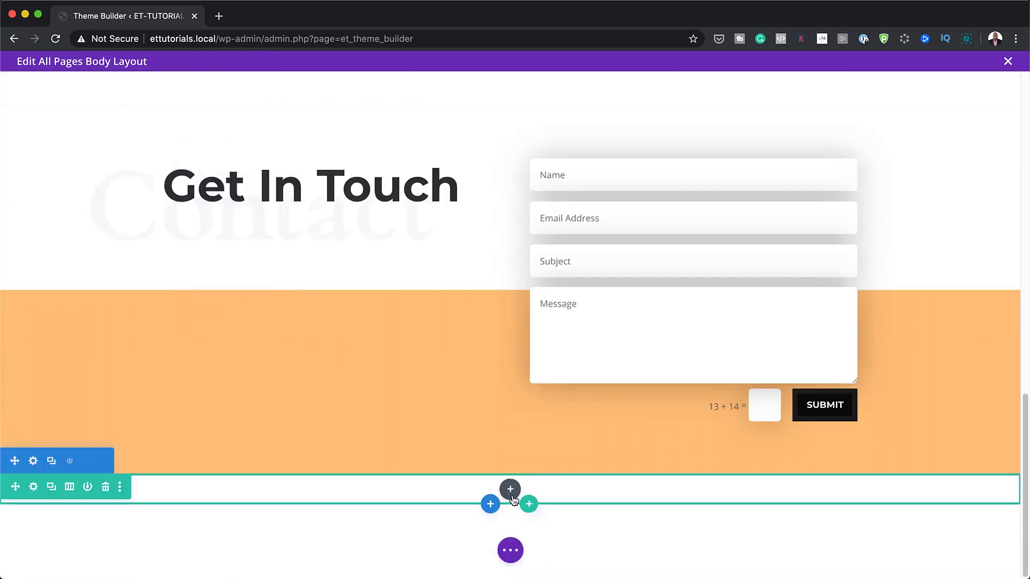
Step: Insert a Blurb module in the new row and clear its placeholder title and body text
{"action": "left_click", "coordinate": [510, 489]}
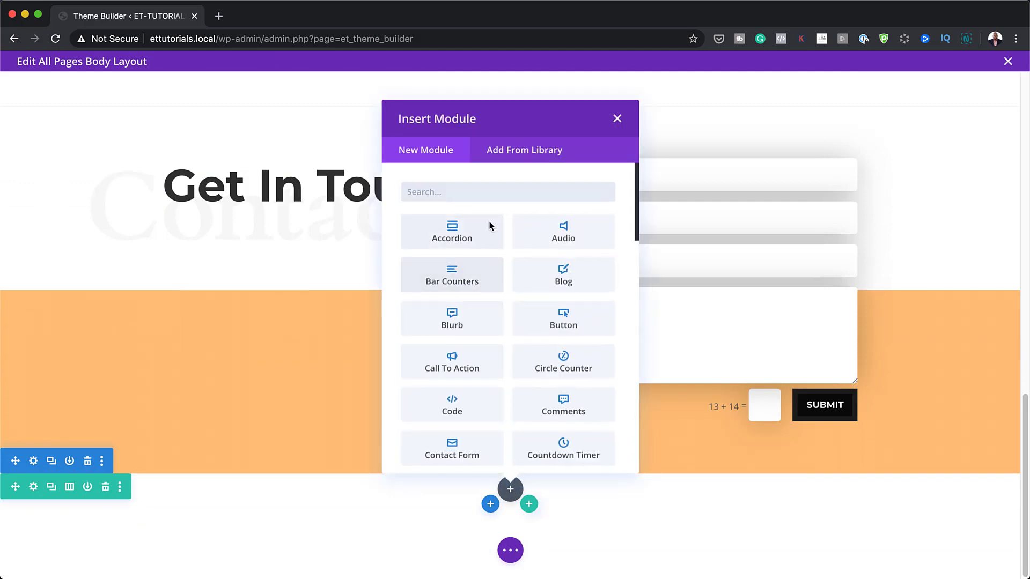
{"action": "left_click", "coordinate": [452, 321]}
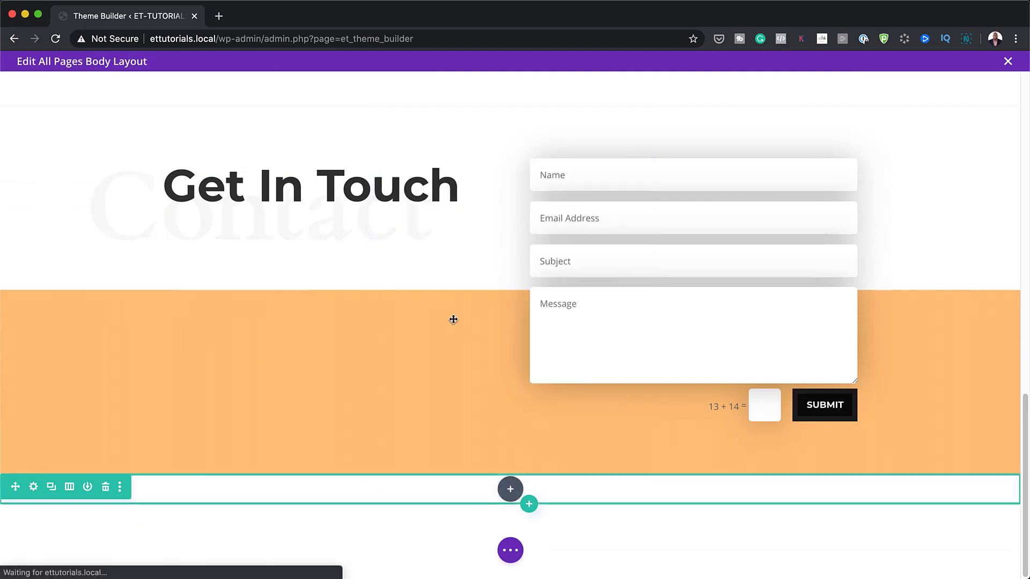
{"action": "triple_click", "coordinate": [136, 226]}
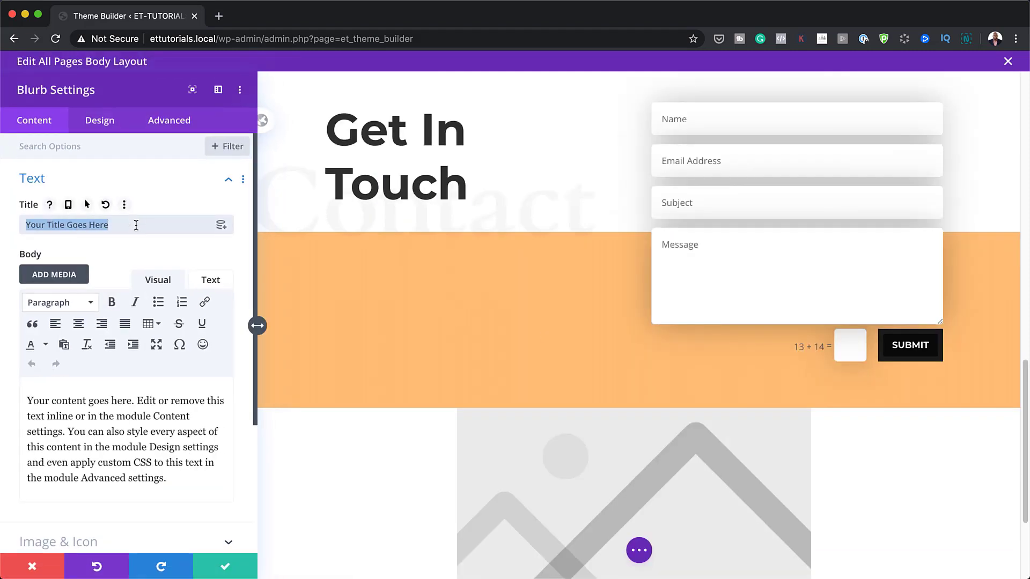
{"action": "key", "text": "BackSpace"}
{"action": "left_click_drag", "start_coordinate": [183, 476], "coordinate": [27, 399]}
{"action": "key", "text": "BackSpace"}
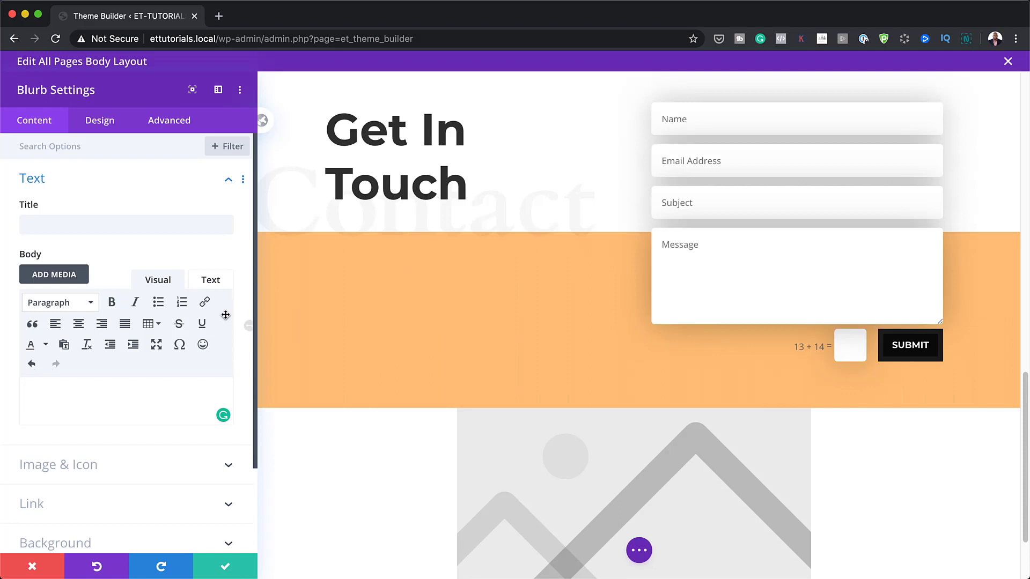
Step: Make the blurb use an icon instead of an image and choose the envelope icon
{"action": "scroll", "coordinate": [136, 421], "scroll_direction": "down", "scroll_amount": 2}
{"action": "left_click", "coordinate": [95, 413]}
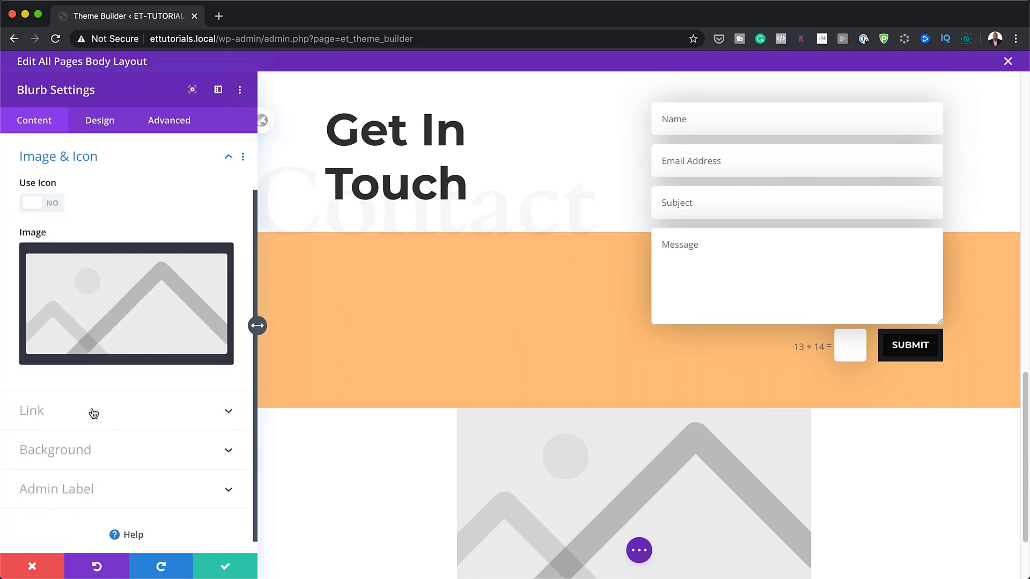
{"action": "left_click", "coordinate": [54, 199]}
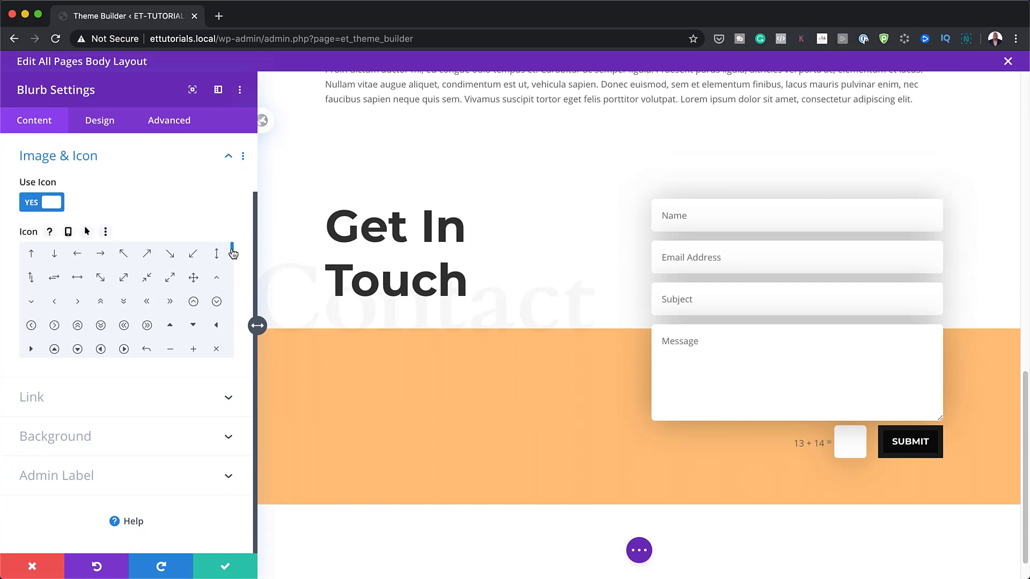
{"action": "left_click_drag", "start_coordinate": [231, 250], "coordinate": [238, 279]}
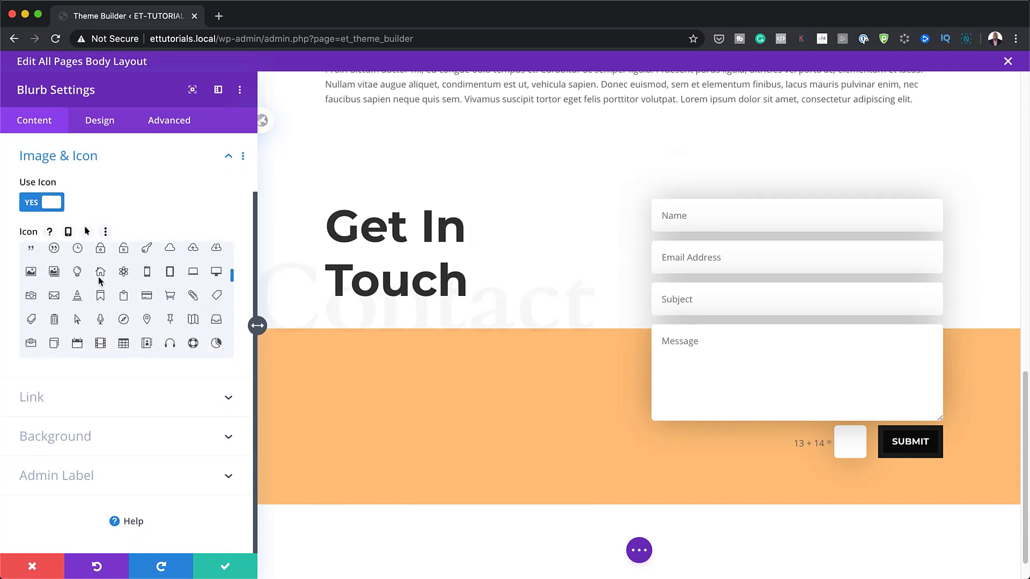
{"action": "left_click", "coordinate": [53, 297]}
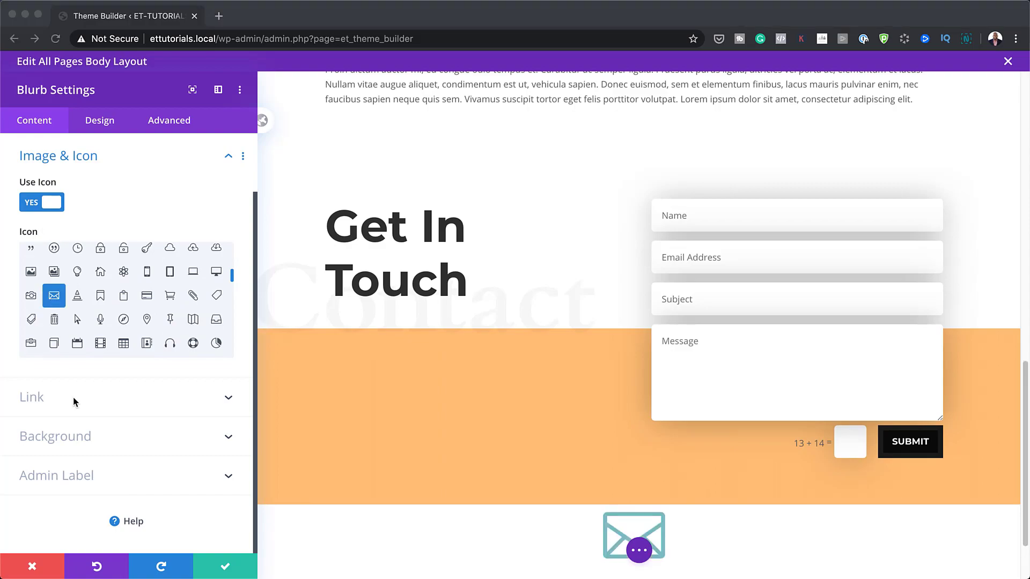
Step: Set the blurb's module link URL to #contact and leave the title link URL empty
{"action": "left_click", "coordinate": [53, 398]}
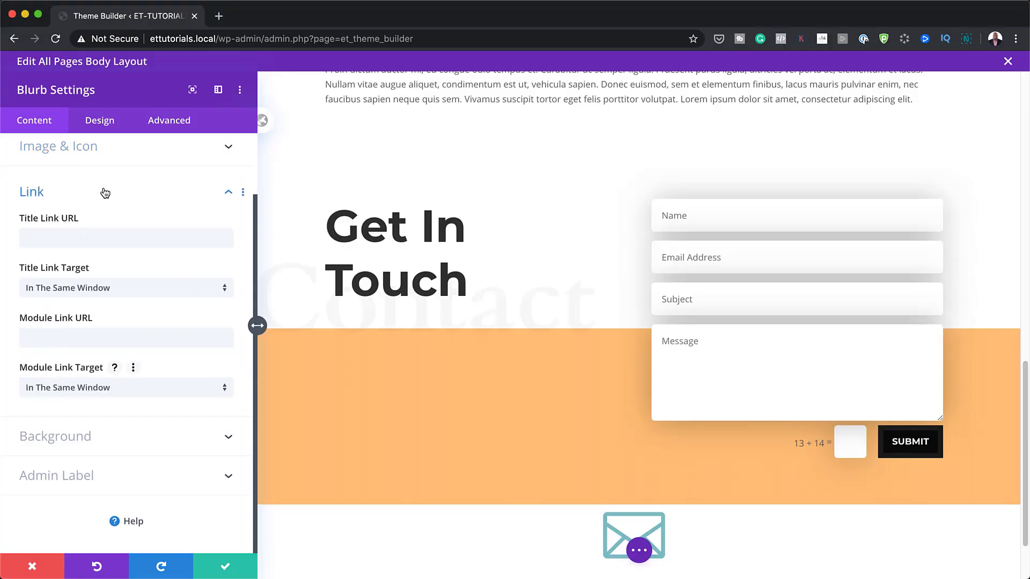
{"action": "left_click", "coordinate": [65, 235]}
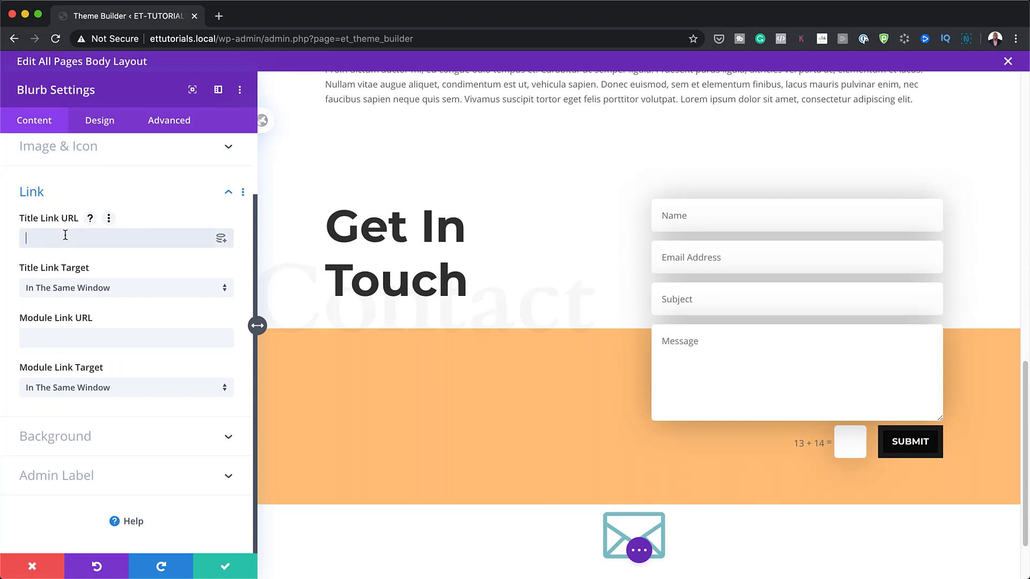
{"action": "type", "text": "#contact"}
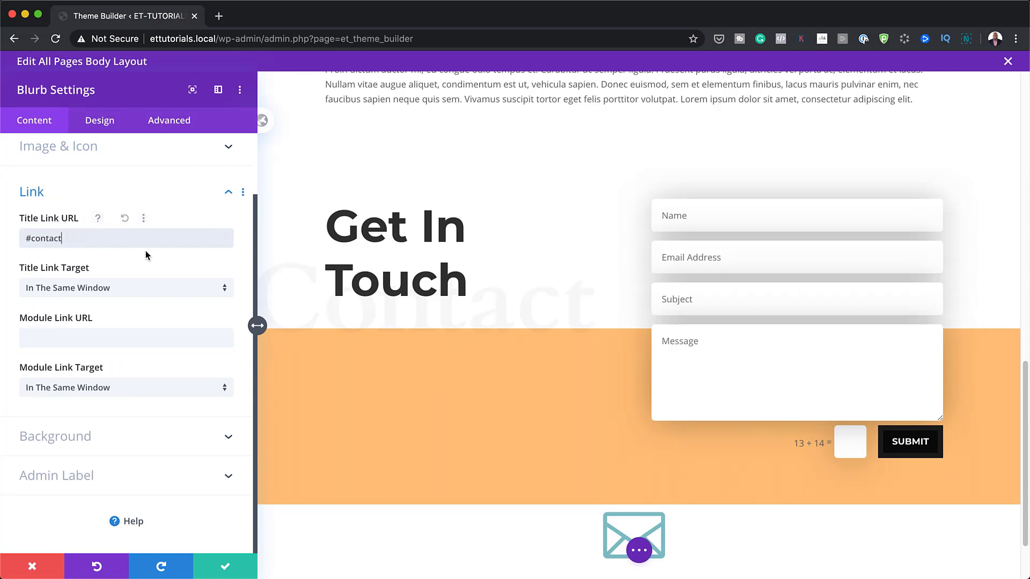
{"action": "left_click", "coordinate": [108, 334]}
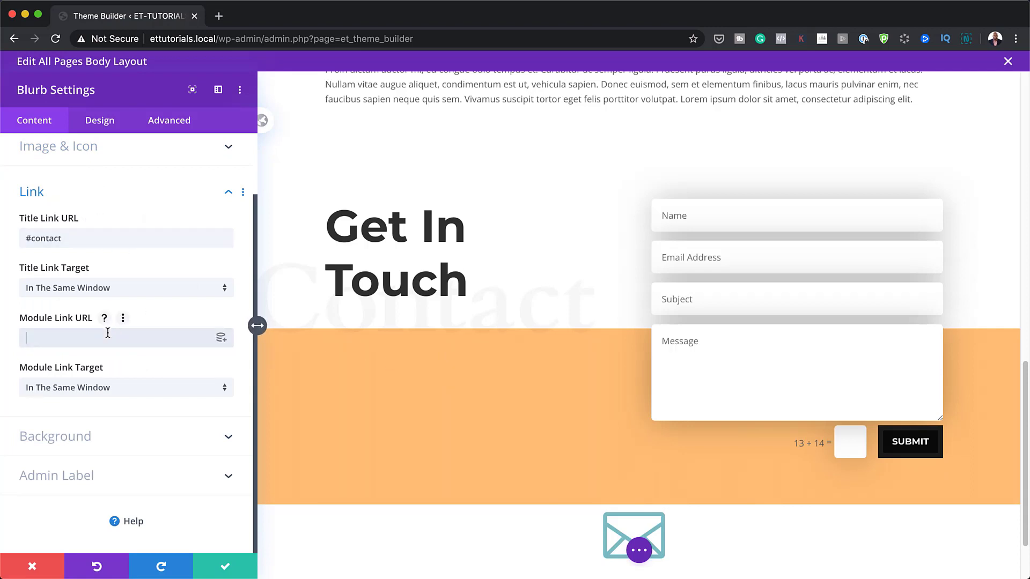
{"action": "type", "text": "#contact"}
{"action": "triple_click", "coordinate": [91, 240]}
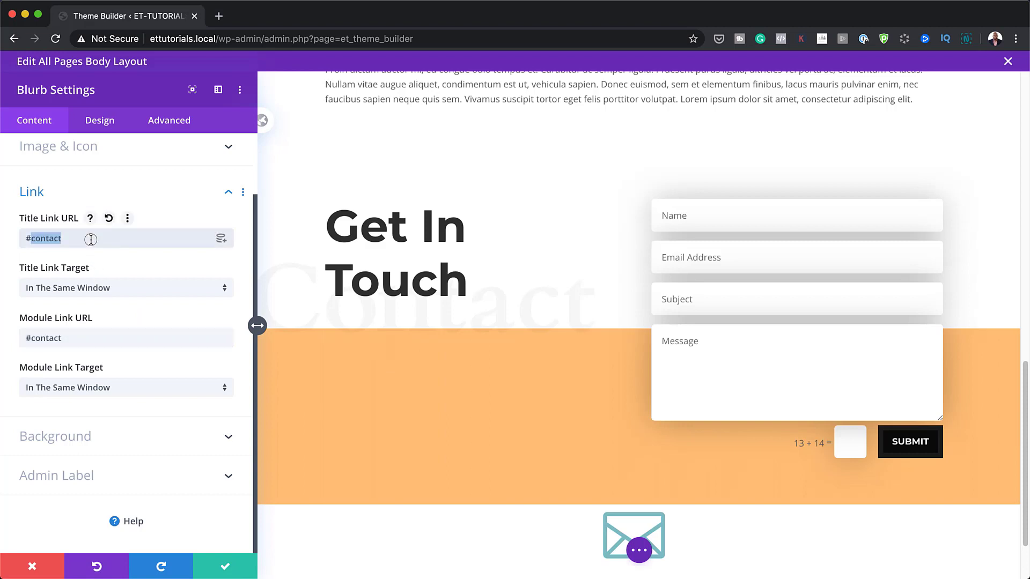
{"action": "key", "text": "BackSpace"}
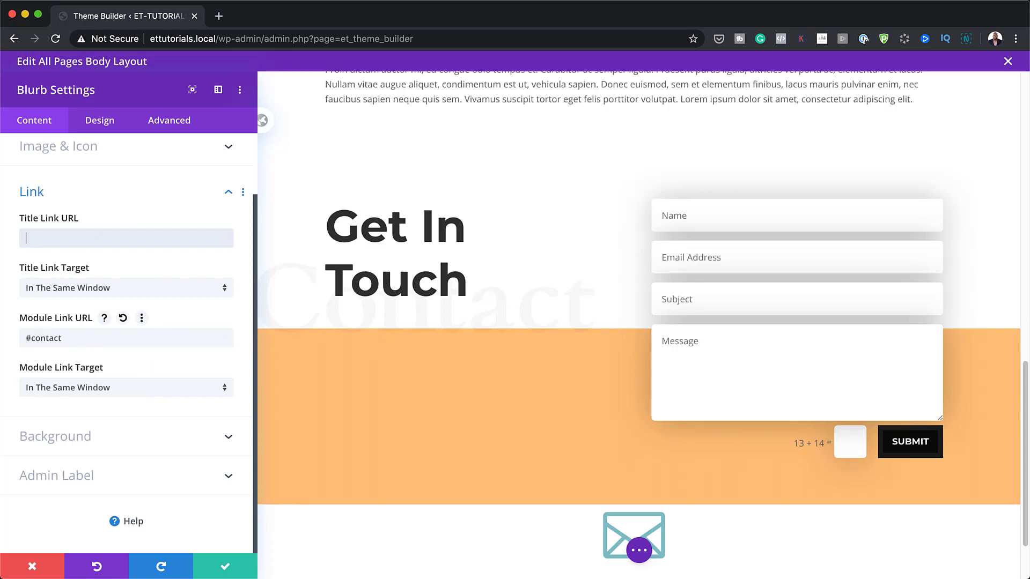
Step: Give the blurb a solid background color of #ffc077
{"action": "left_click", "coordinate": [57, 437]}
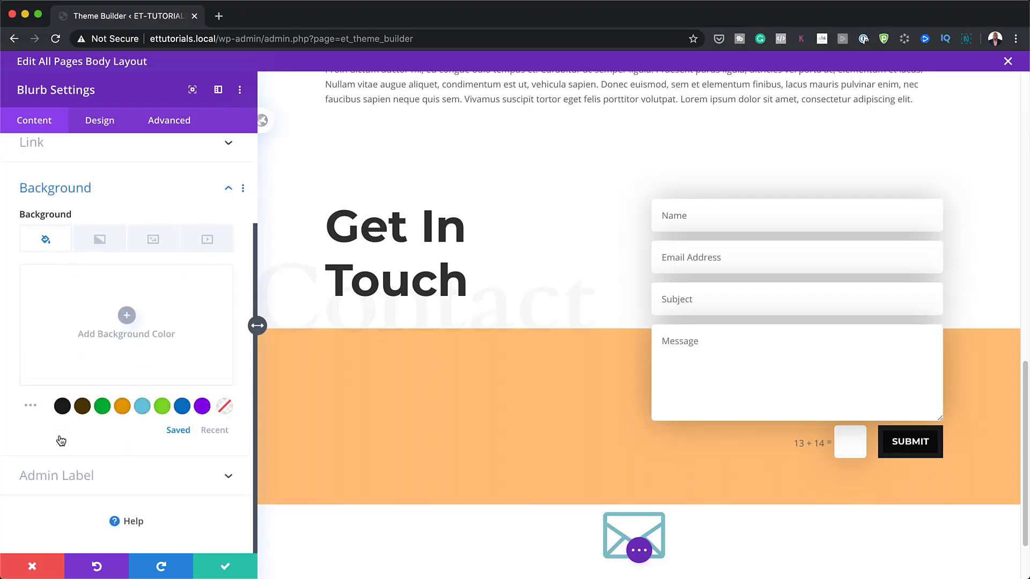
{"action": "left_click", "coordinate": [126, 315]}
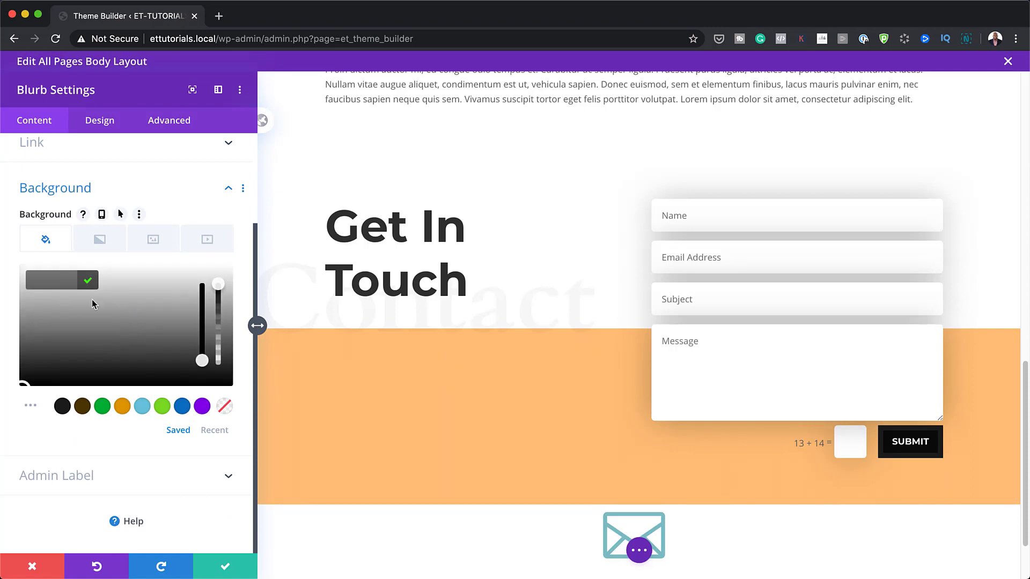
{"action": "type", "text": "#ffb871"}
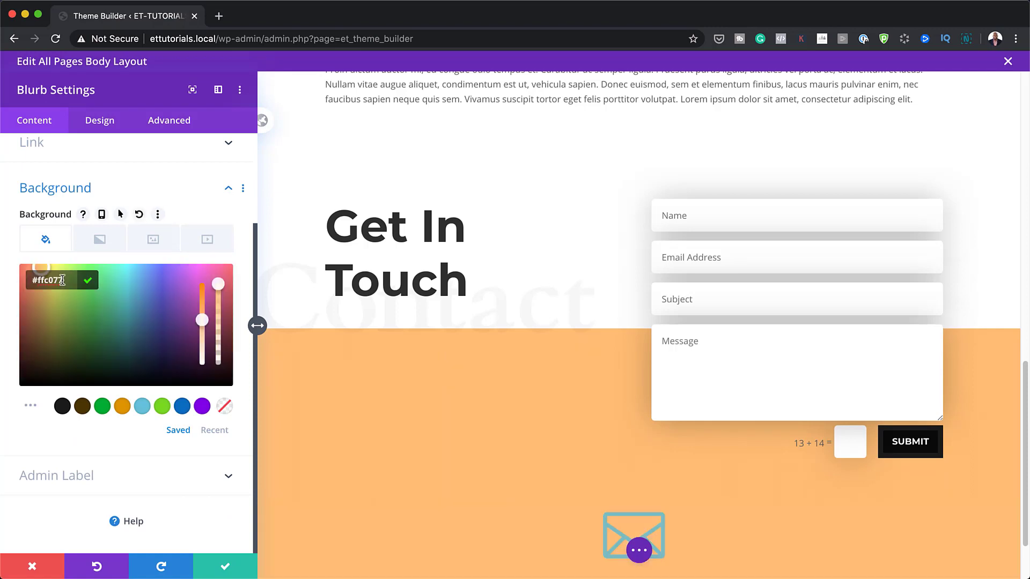
Step: Set the blurb's icon color to white (#ffffff) and use a custom icon font size of 30px
{"action": "left_click", "coordinate": [110, 122]}
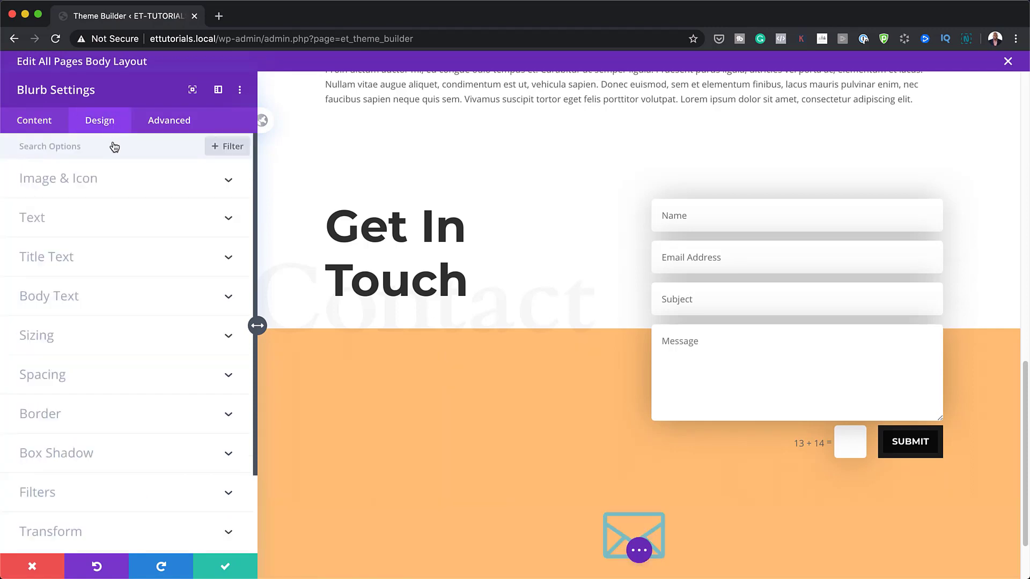
{"action": "left_click", "coordinate": [91, 183]}
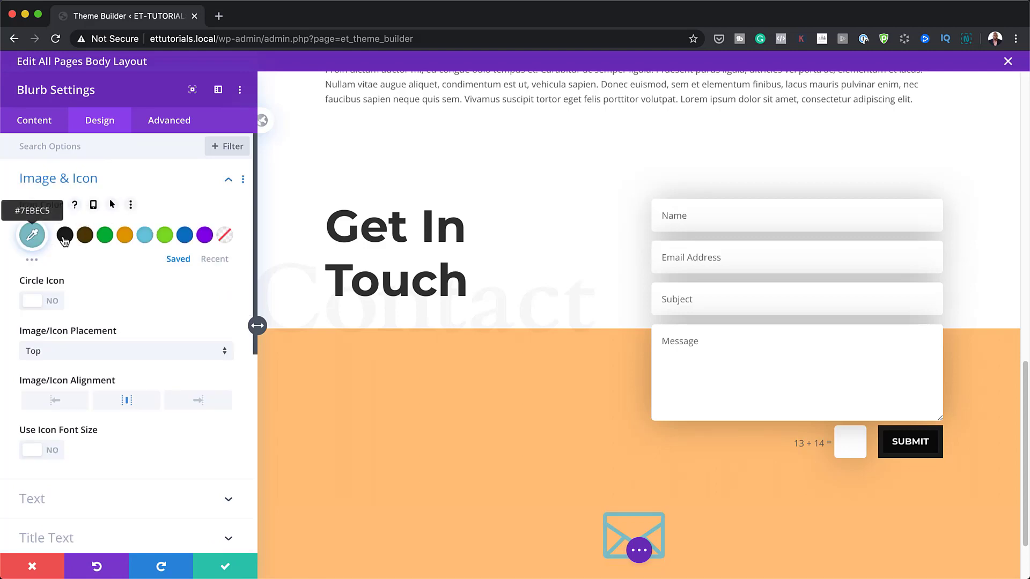
{"action": "left_click", "coordinate": [213, 258]}
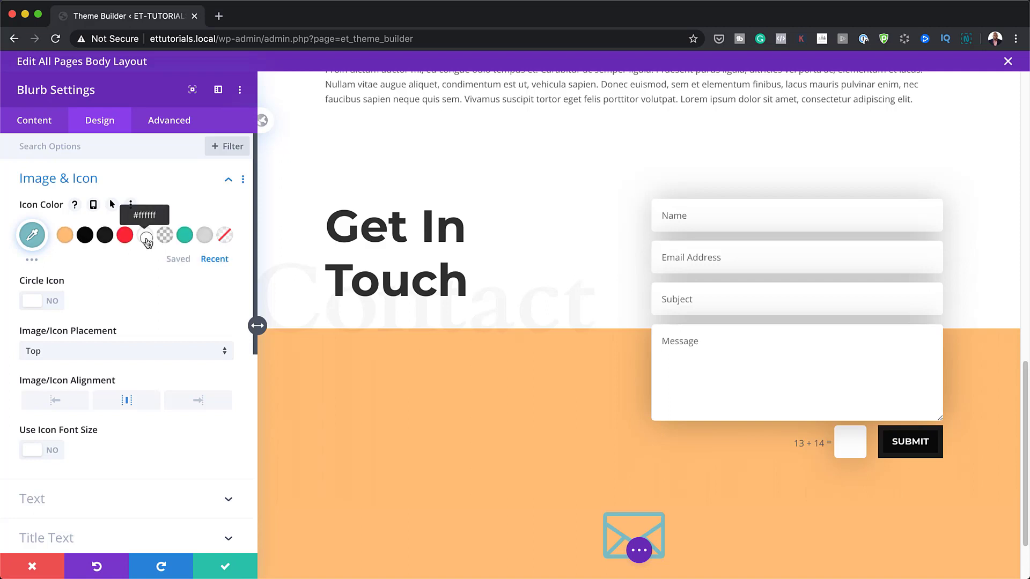
{"action": "left_click", "coordinate": [146, 236]}
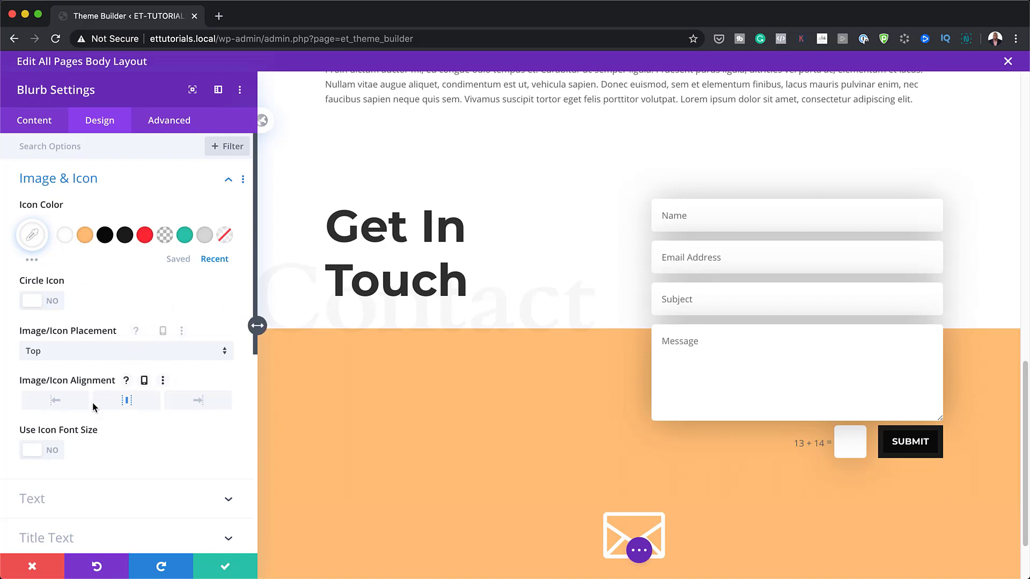
{"action": "left_click", "coordinate": [54, 451]}
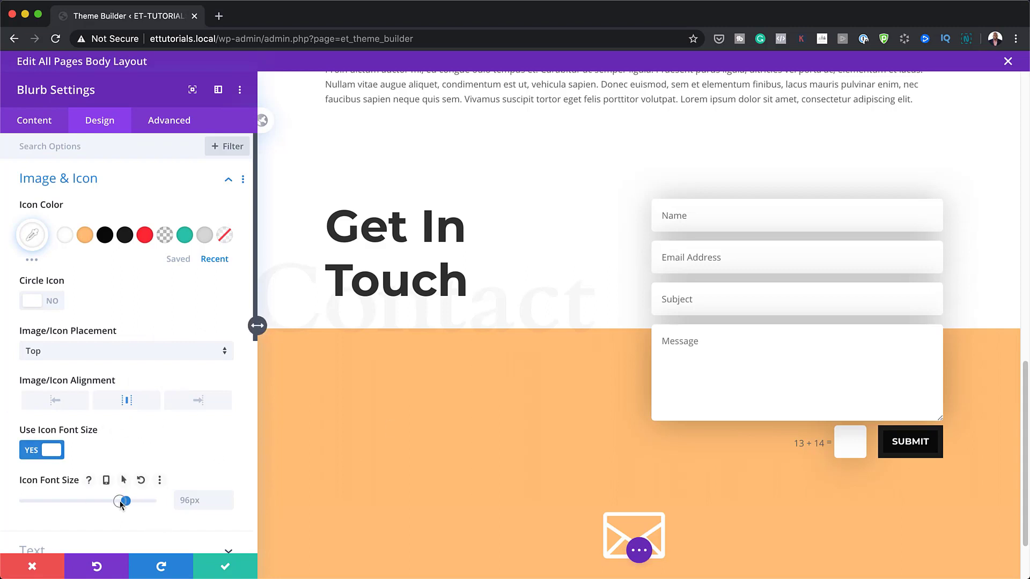
{"action": "left_click_drag", "start_coordinate": [124, 501], "coordinate": [54, 502]}
Step: Set the blurb's width to 100px and align the module to the right
{"action": "scroll", "coordinate": [181, 391], "scroll_direction": "down", "scroll_amount": 5}
{"action": "scroll", "coordinate": [181, 396], "scroll_direction": "down", "scroll_amount": 2}
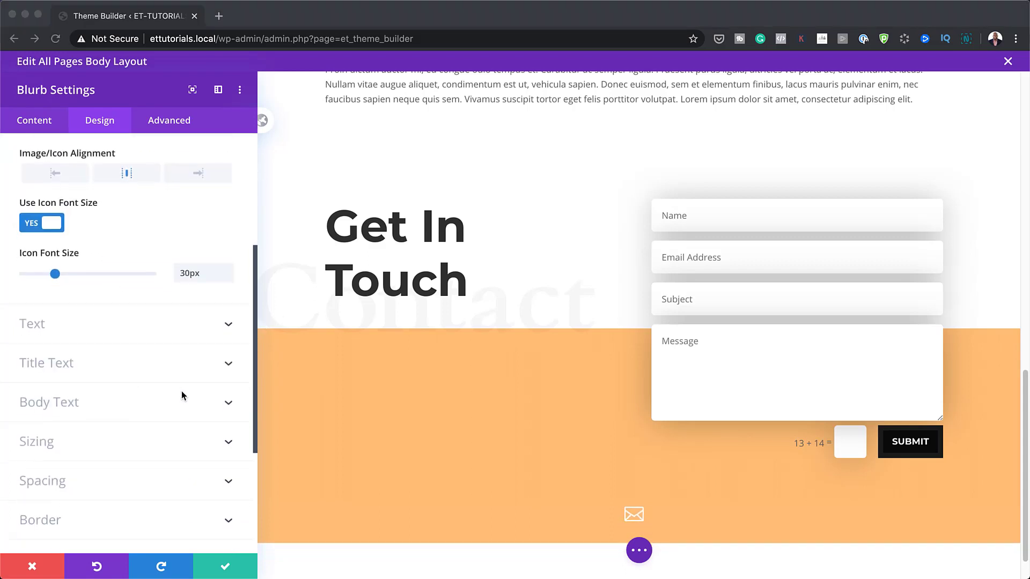
{"action": "left_click", "coordinate": [42, 440]}
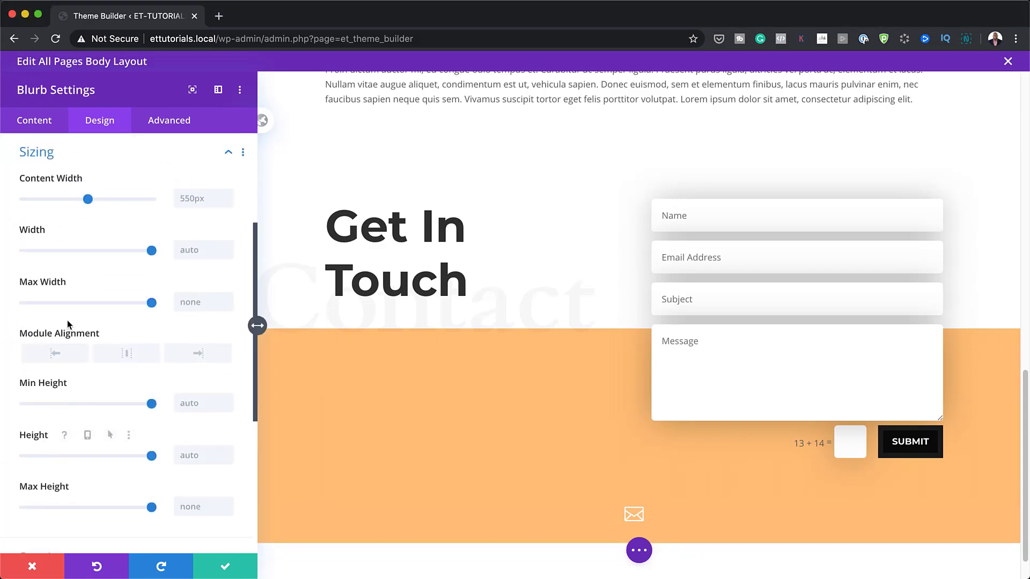
{"action": "left_click", "coordinate": [190, 246]}
{"action": "type", "text": "100px"}
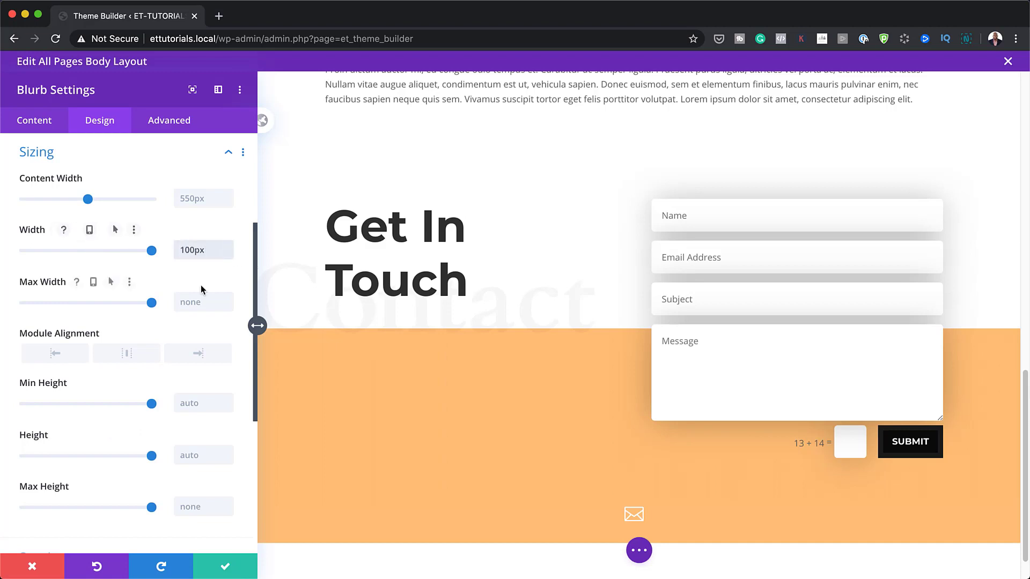
{"action": "left_click", "coordinate": [204, 356]}
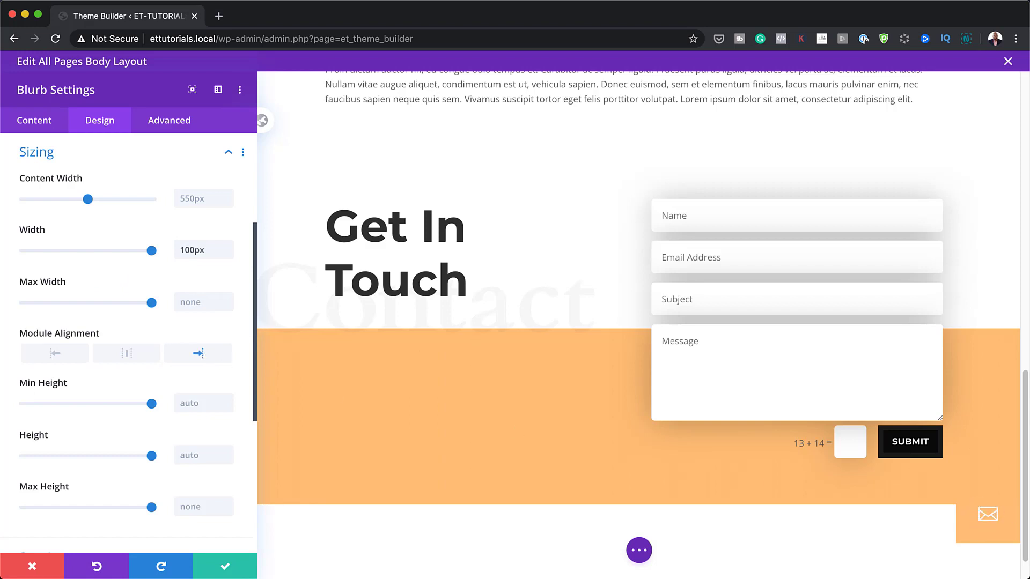
Step: Give the blurb 33px of top padding and link it so the bottom padding matches
{"action": "scroll", "coordinate": [152, 416], "scroll_direction": "down", "scroll_amount": 4}
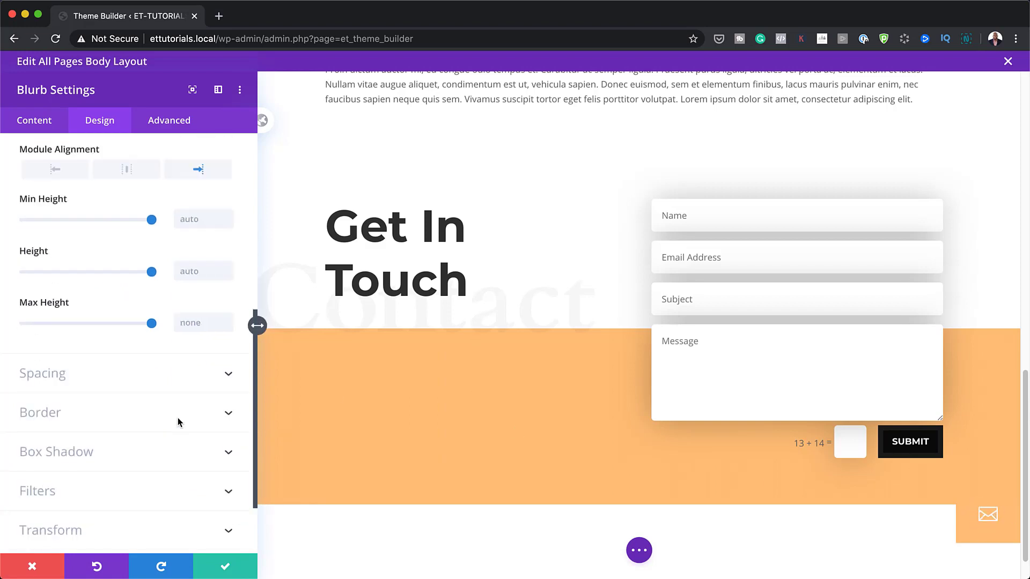
{"action": "left_click", "coordinate": [58, 373]}
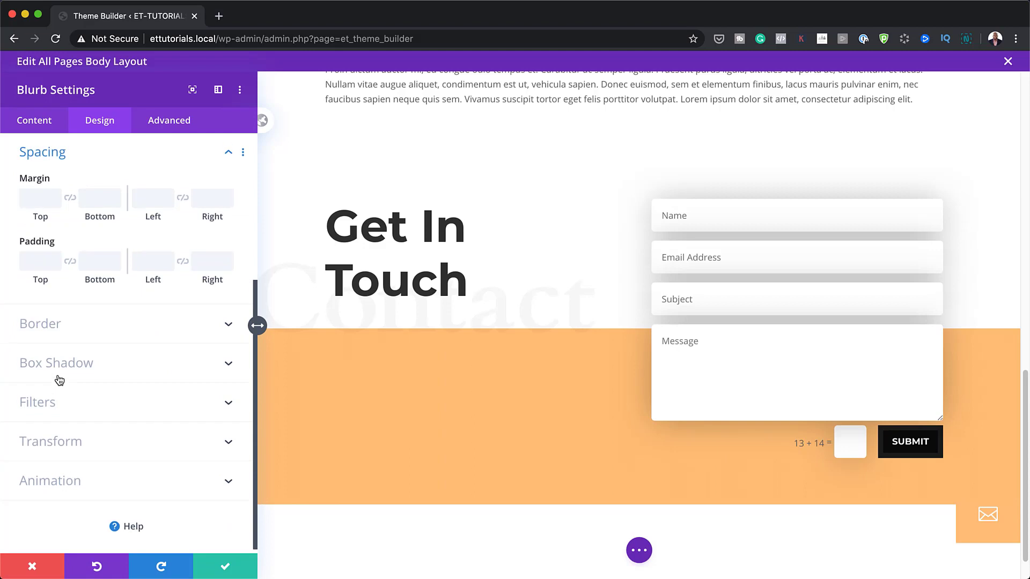
{"action": "left_click", "coordinate": [48, 261]}
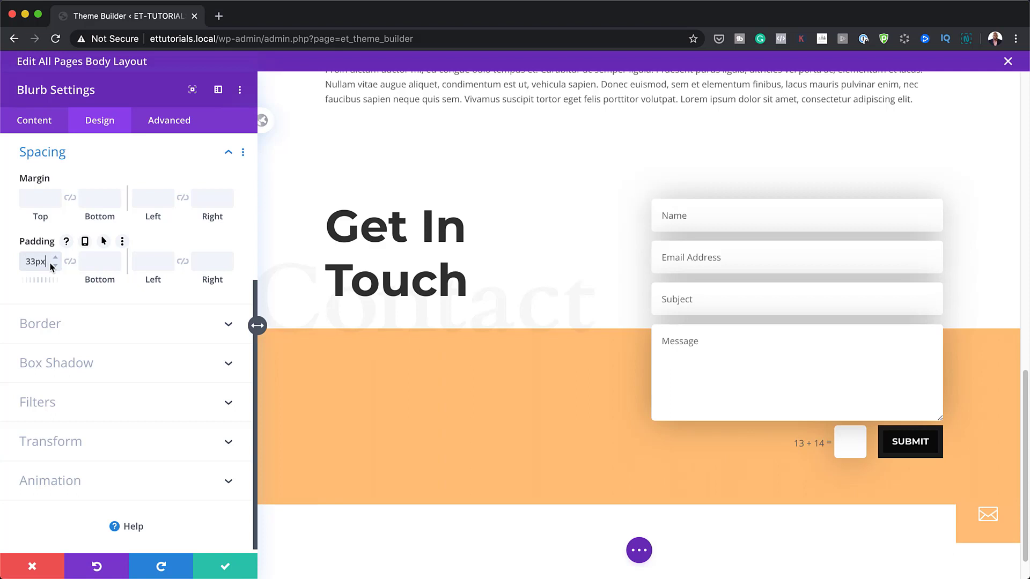
{"action": "left_click", "coordinate": [69, 261]}
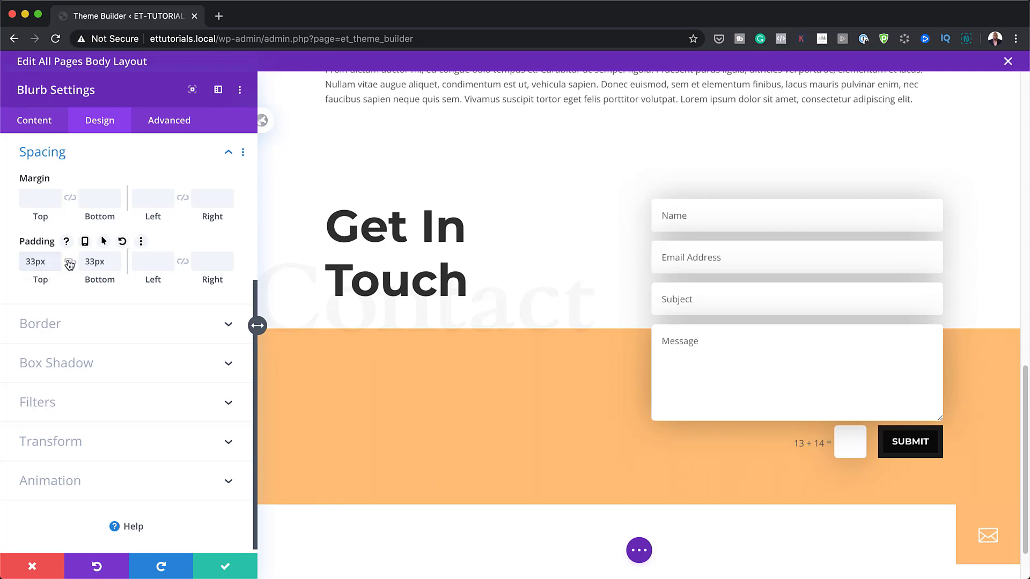
Step: Round all four corners of the blurb with a 100px radius
{"action": "left_click", "coordinate": [39, 322]}
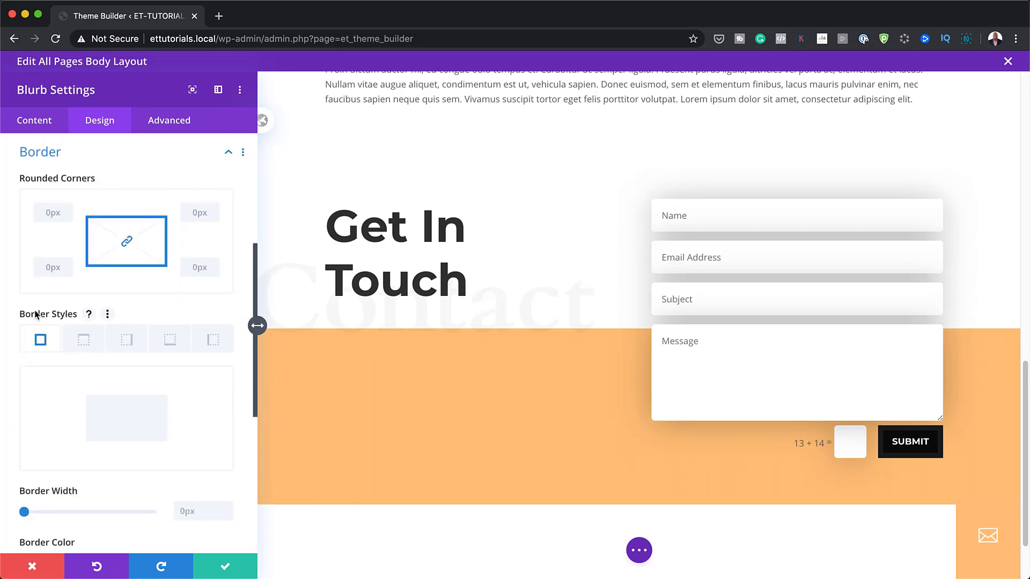
{"action": "left_click", "coordinate": [44, 213]}
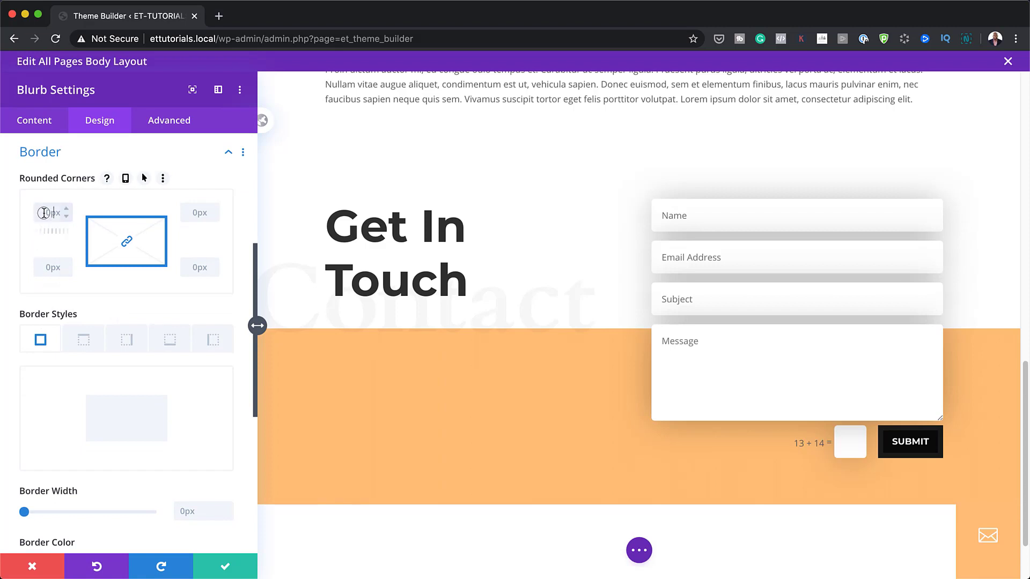
{"action": "type", "text": "100px"}
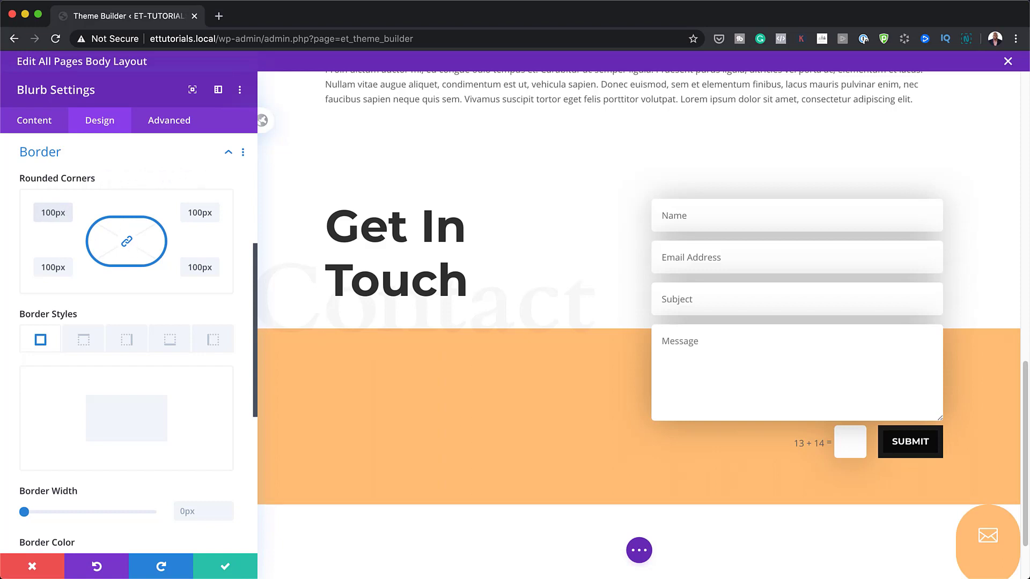
Step: Apply the first box shadow preset to the blurb with a blur strength of 50px and a spread strength of -15px
{"action": "scroll", "coordinate": [172, 386], "scroll_direction": "down", "scroll_amount": 10}
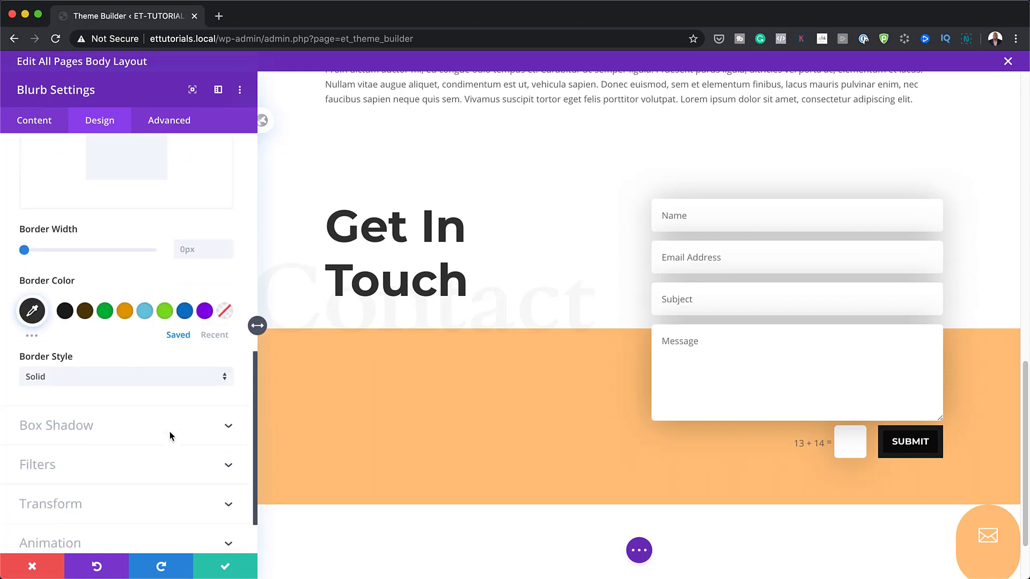
{"action": "left_click", "coordinate": [87, 365]}
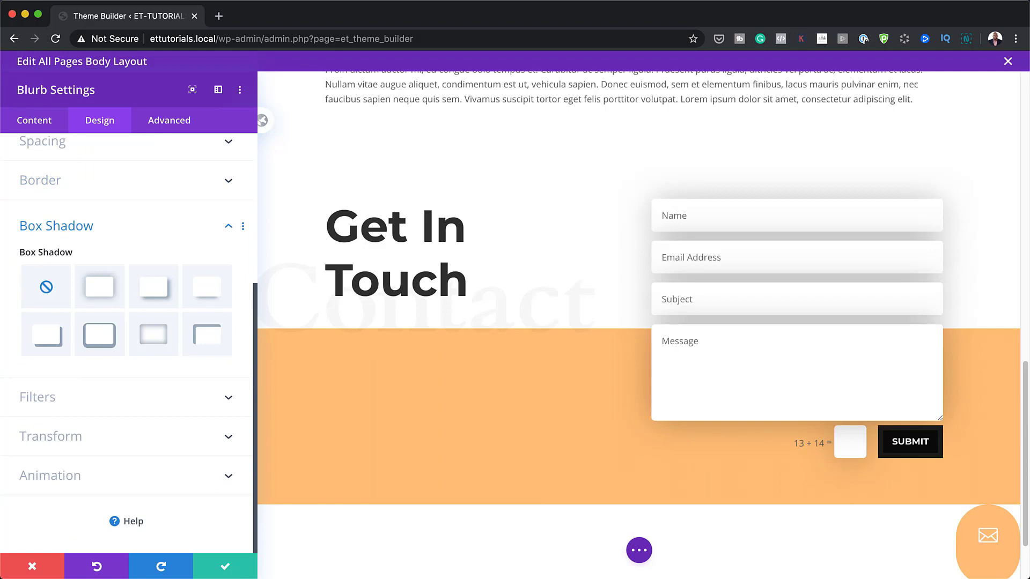
{"action": "left_click", "coordinate": [102, 289]}
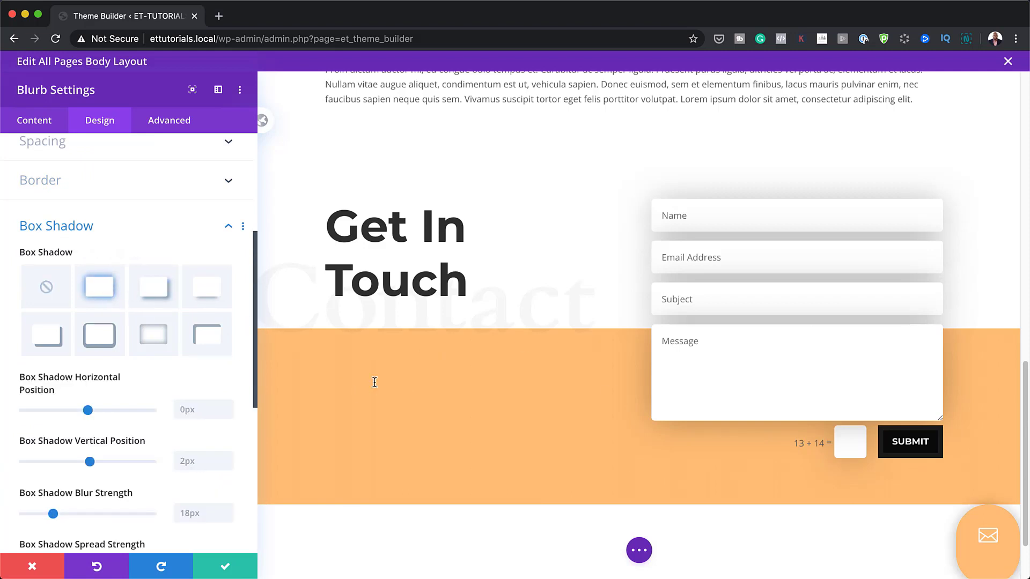
{"action": "scroll", "coordinate": [163, 491], "scroll_direction": "down", "scroll_amount": 1}
{"action": "left_click", "coordinate": [188, 492]}
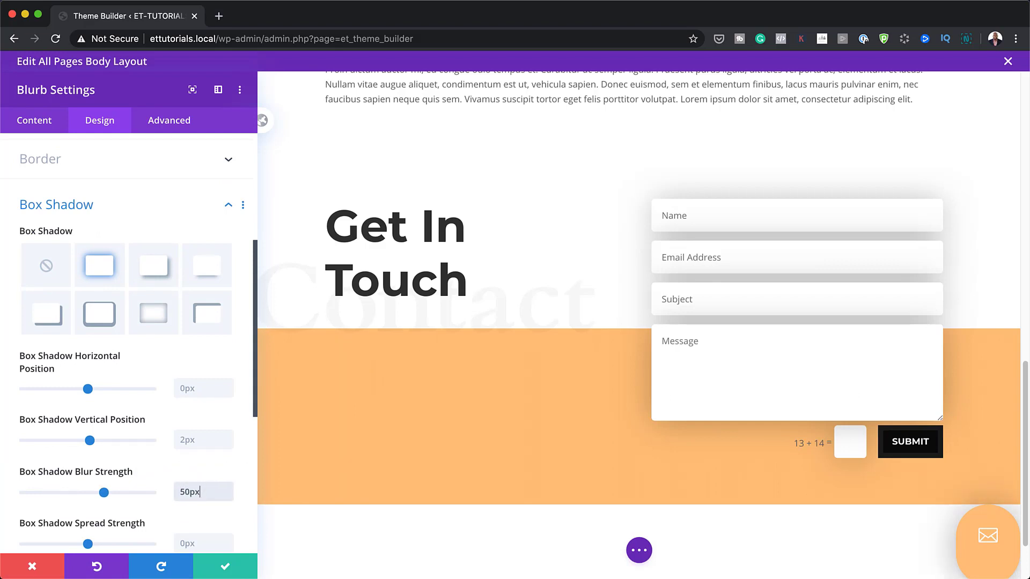
{"action": "key", "text": "super+Tab"}
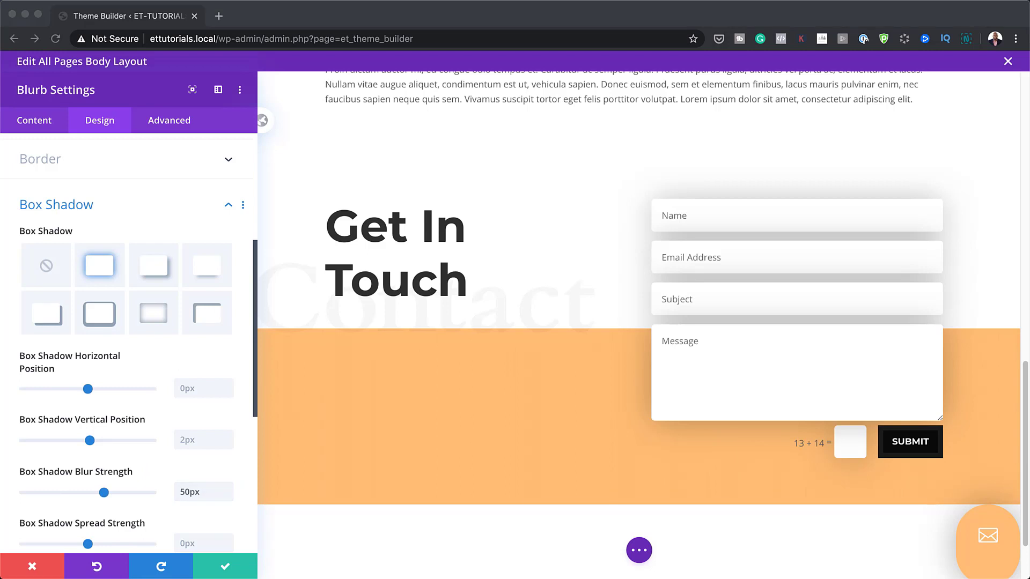
{"action": "scroll", "coordinate": [135, 453], "scroll_direction": "down", "scroll_amount": 3}
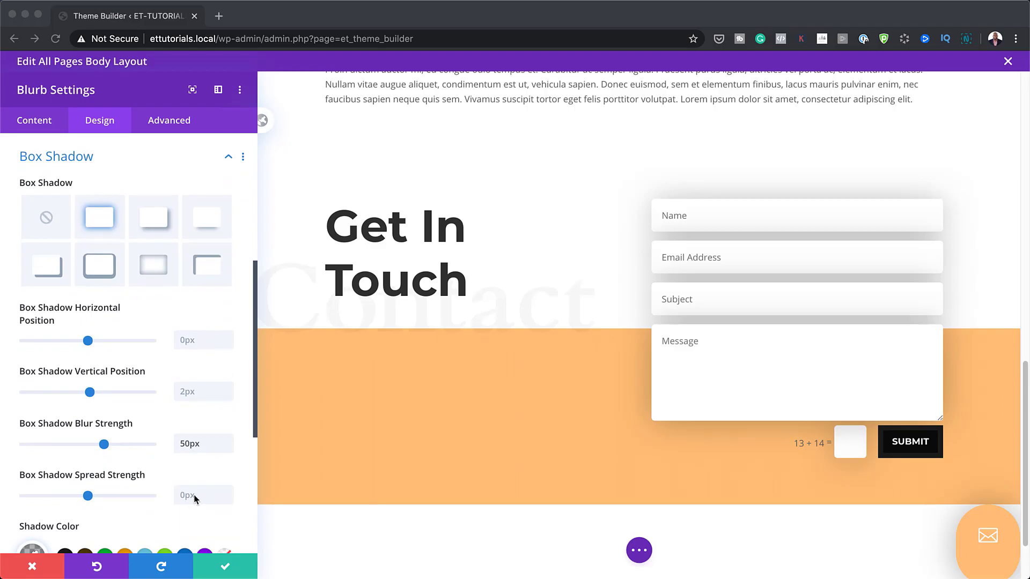
{"action": "left_click", "coordinate": [195, 494]}
{"action": "type", "text": "-15"}
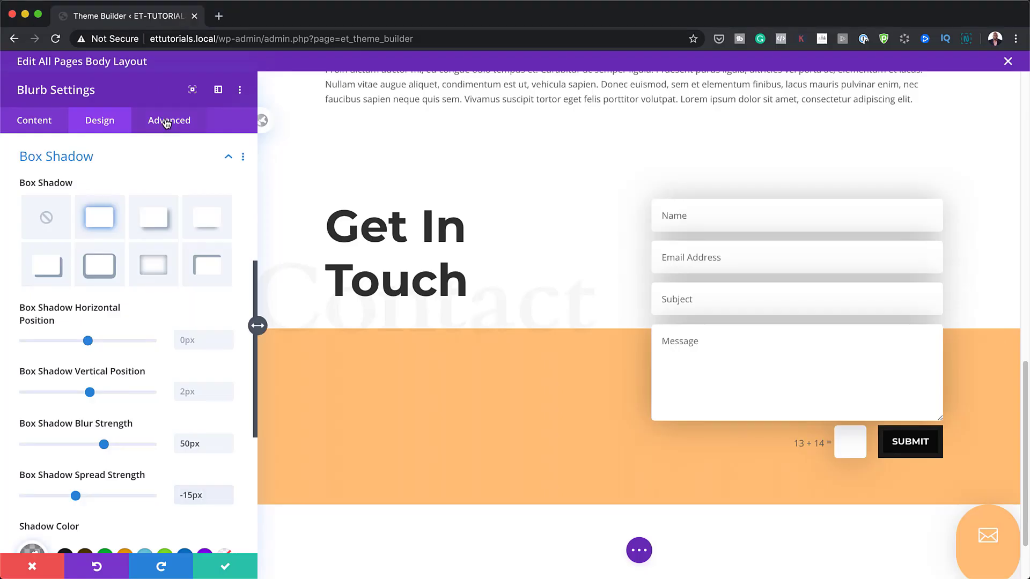
Step: Add custom CSS to the blurb's main element: bottom: 20px; right: 20px; position: fixed;
{"action": "left_click", "coordinate": [166, 123]}
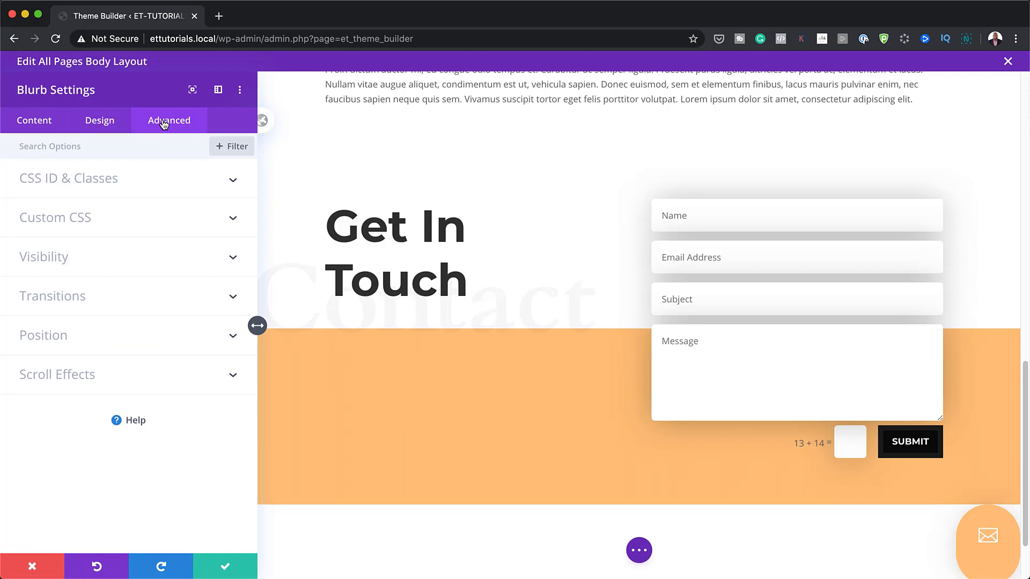
{"action": "left_click", "coordinate": [47, 219]}
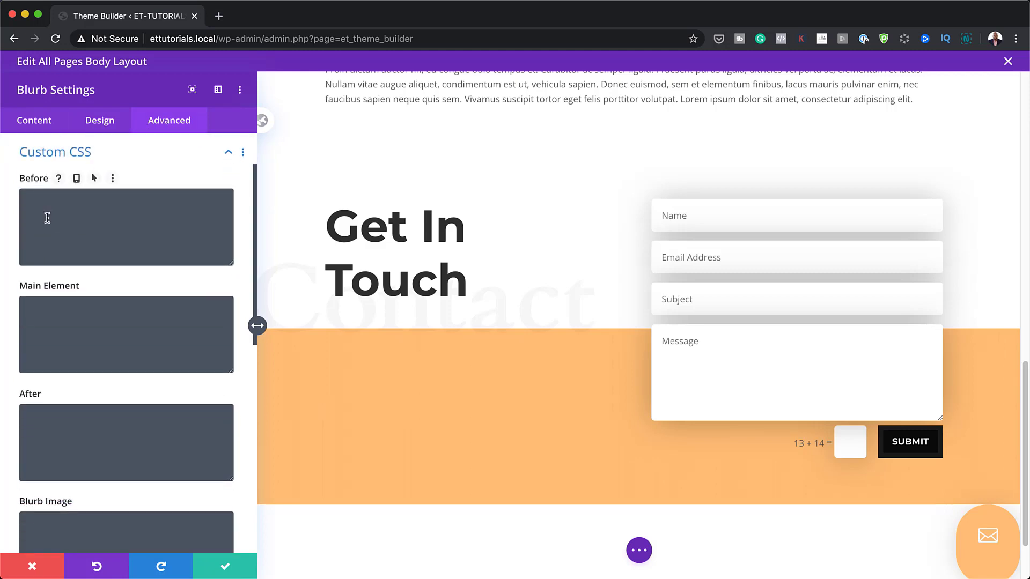
{"action": "left_click", "coordinate": [48, 311]}
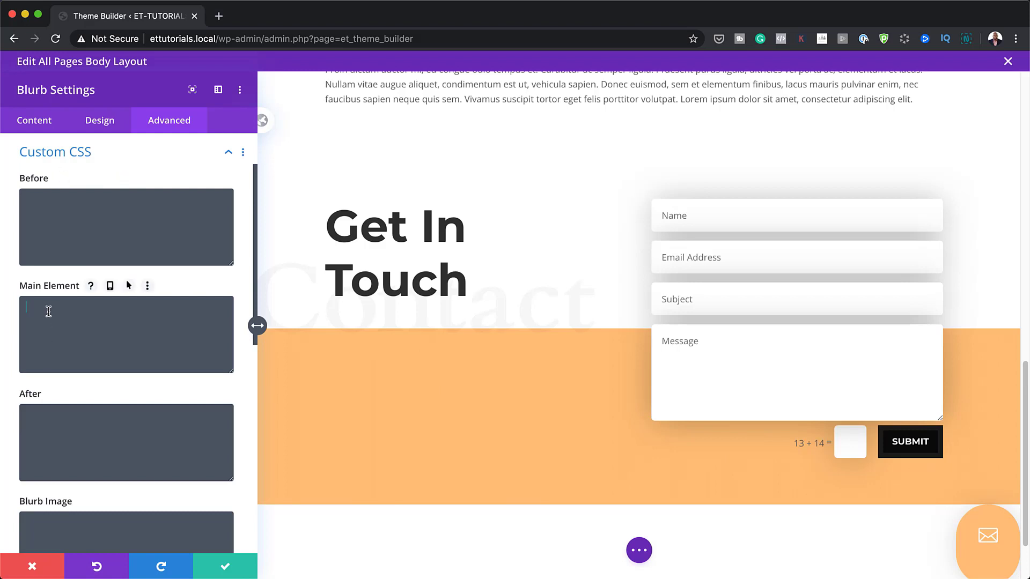
{"action": "type", "text": "bottom: 20px; right: 20px; position: fixed;"}
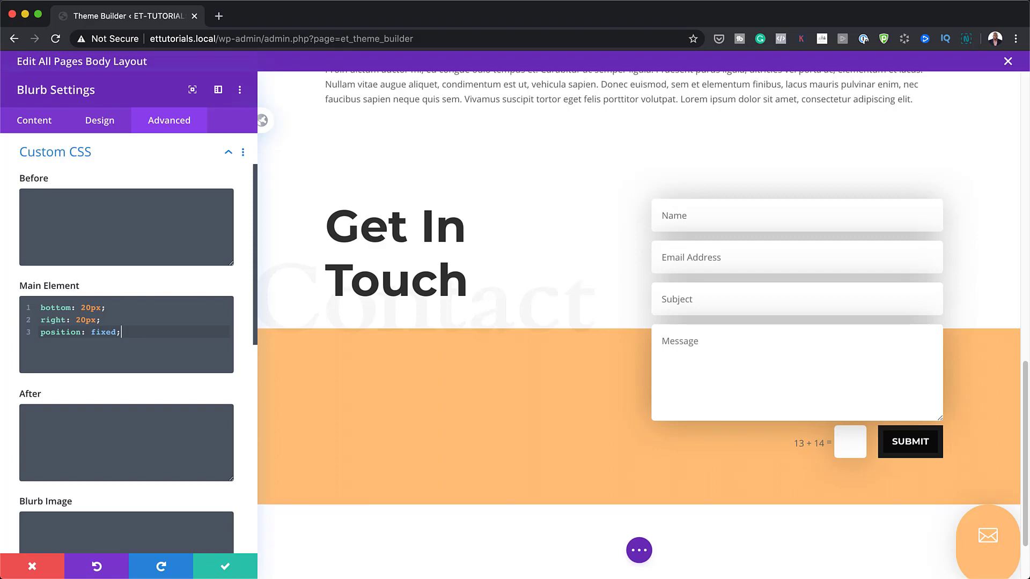
Step: Add the custom CSS margin-bottom: 0px; to the blurb image and save the blurb settings
{"action": "scroll", "coordinate": [149, 504], "scroll_direction": "down", "scroll_amount": 2}
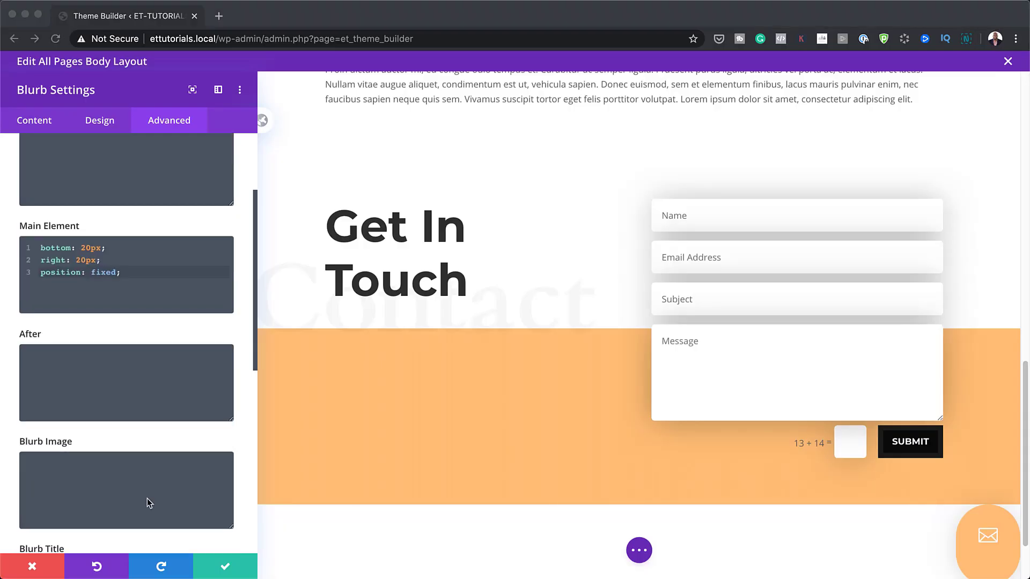
{"action": "left_click", "coordinate": [127, 464]}
{"action": "type", "text": "margin-bottom: 0px;"}
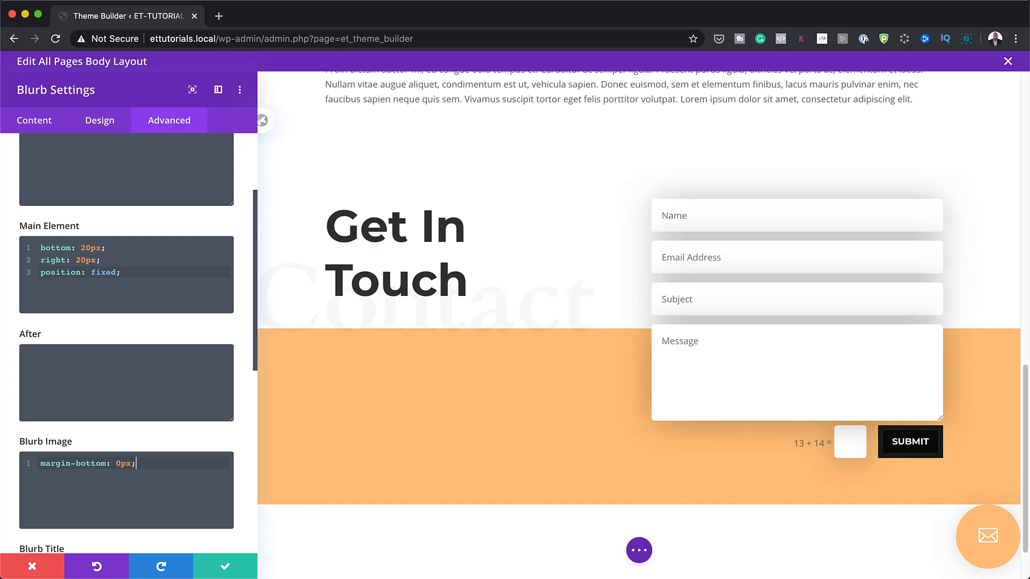
{"action": "left_click", "coordinate": [225, 566]}
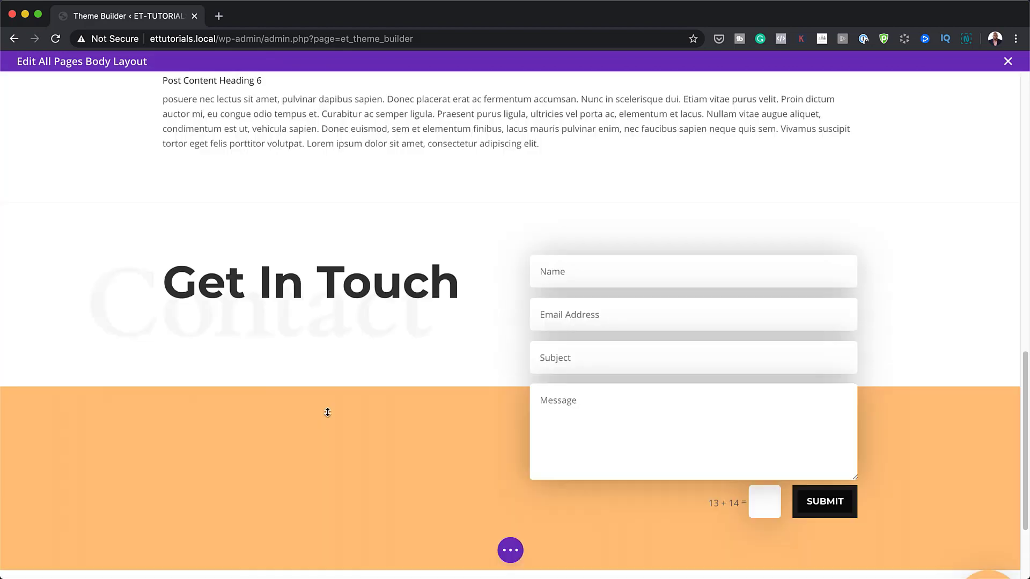
Step: Close the All Pages body layout editor and save the Theme Builder changes
{"action": "scroll", "coordinate": [931, 316], "scroll_direction": "up", "scroll_amount": 7}
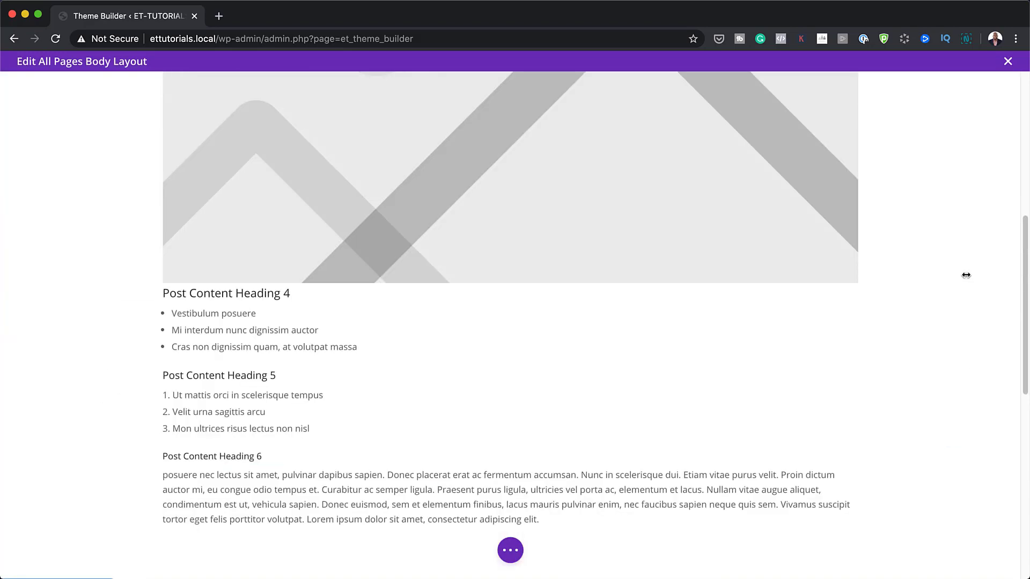
{"action": "left_click", "coordinate": [1009, 62]}
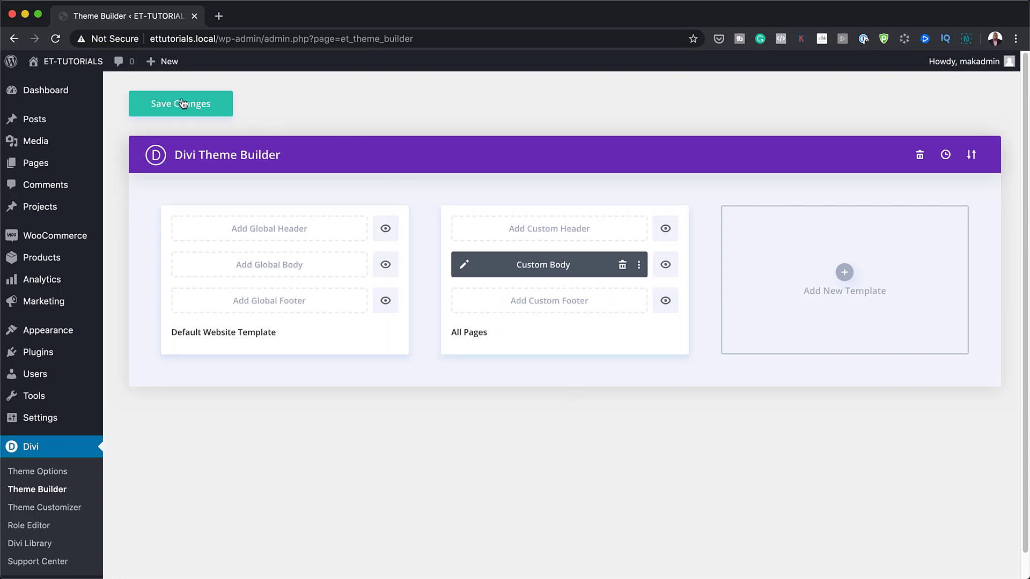
{"action": "left_click", "coordinate": [183, 104]}
Step: Open the list of all pages and load the live site's home page in a new tab
{"action": "mouse_move", "coordinate": [43, 169]}
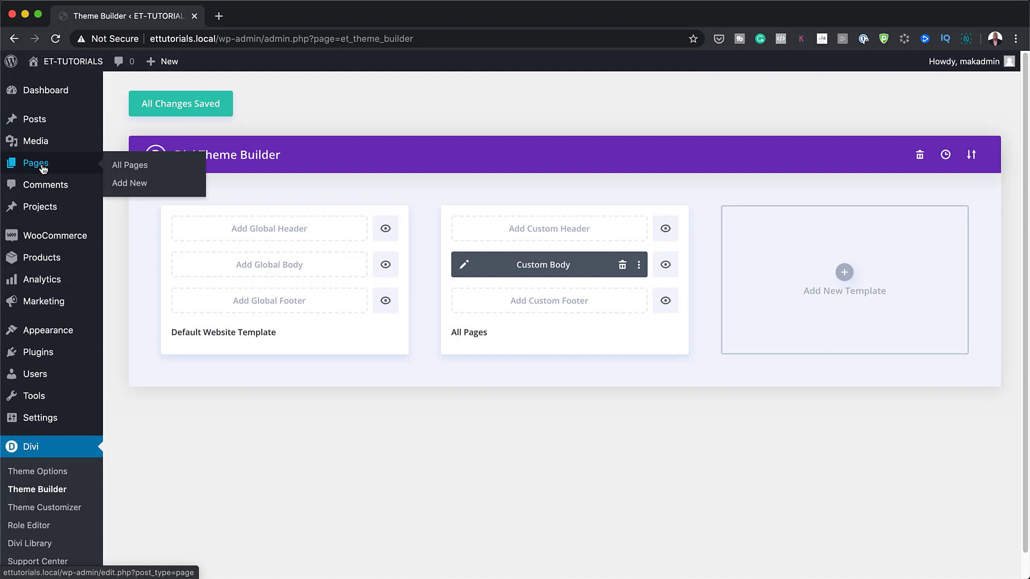
{"action": "left_click", "coordinate": [128, 166]}
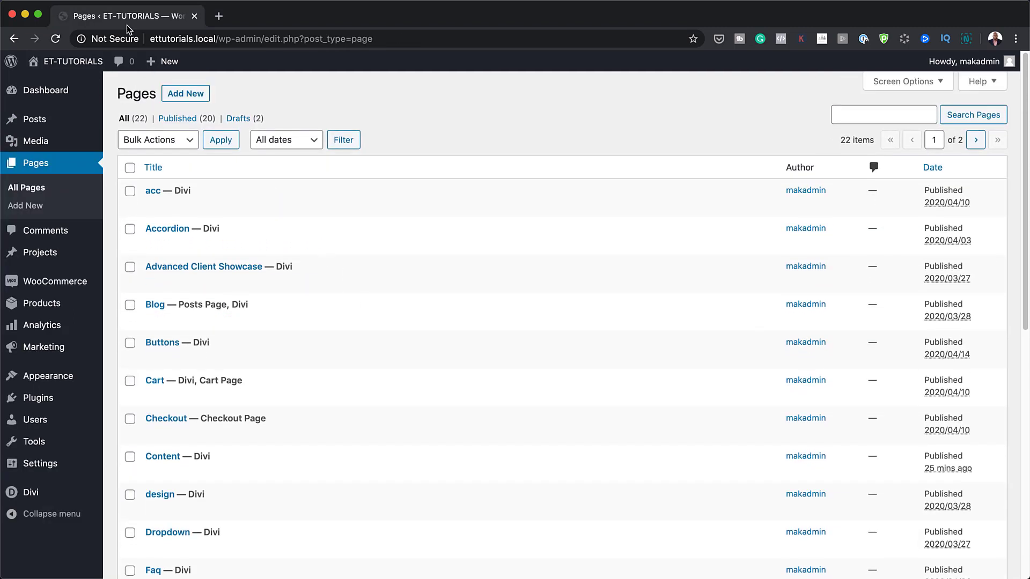
{"action": "mouse_move", "coordinate": [76, 67]}
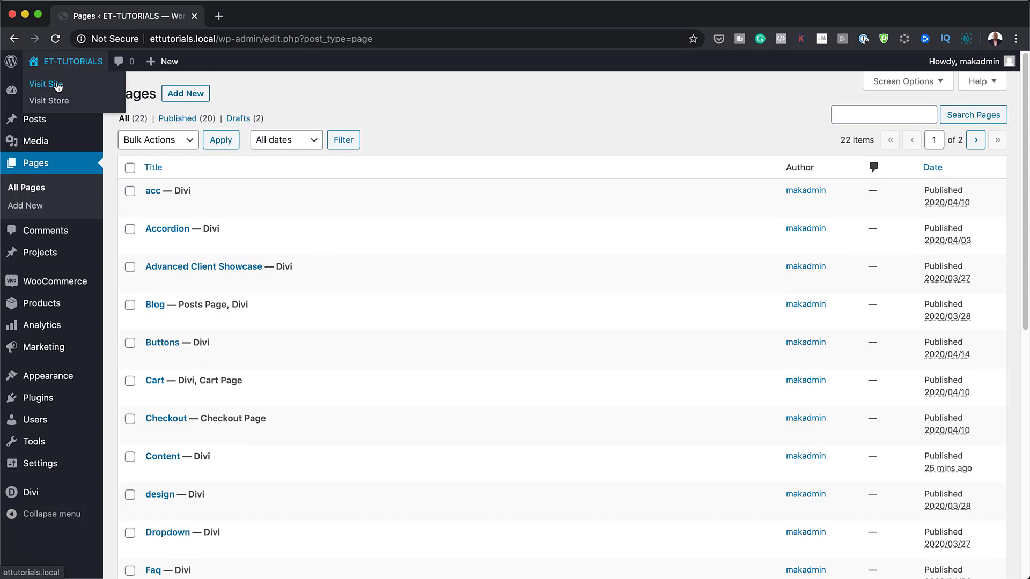
{"action": "left_click", "coordinate": [58, 86], "text": "super"}
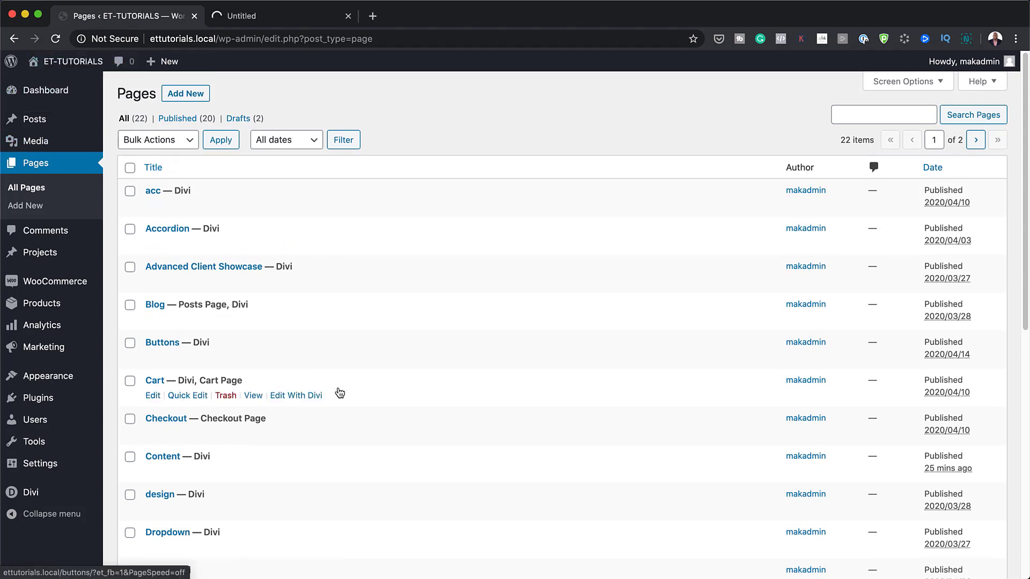
Step: Open the live view of the Content page in another tab and switch to the home page tab
{"action": "scroll", "coordinate": [339, 388], "scroll_direction": "down", "scroll_amount": 1}
{"action": "scroll", "coordinate": [339, 387], "scroll_direction": "down", "scroll_amount": 1}
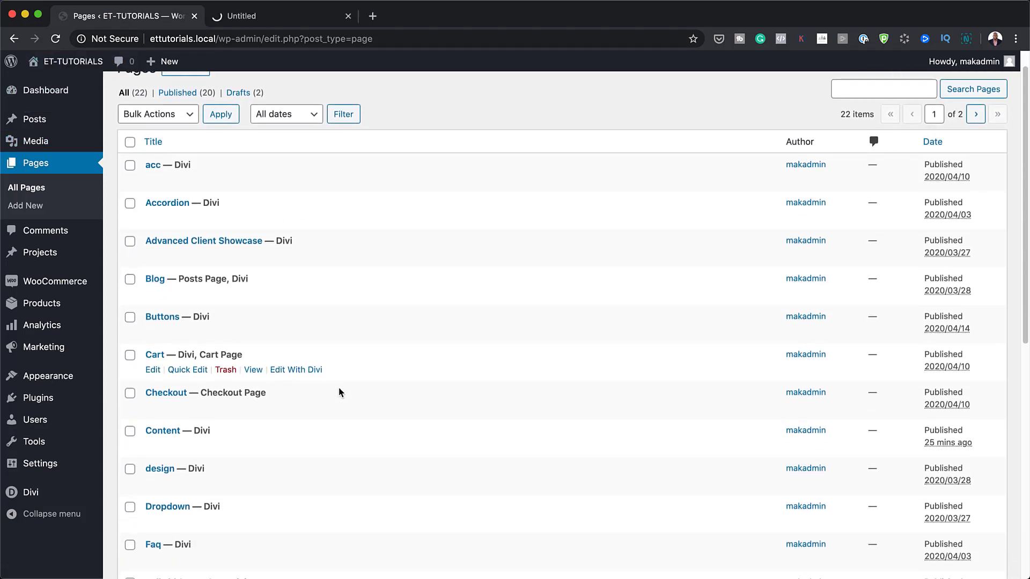
{"action": "scroll", "coordinate": [339, 392], "scroll_direction": "down", "scroll_amount": 1}
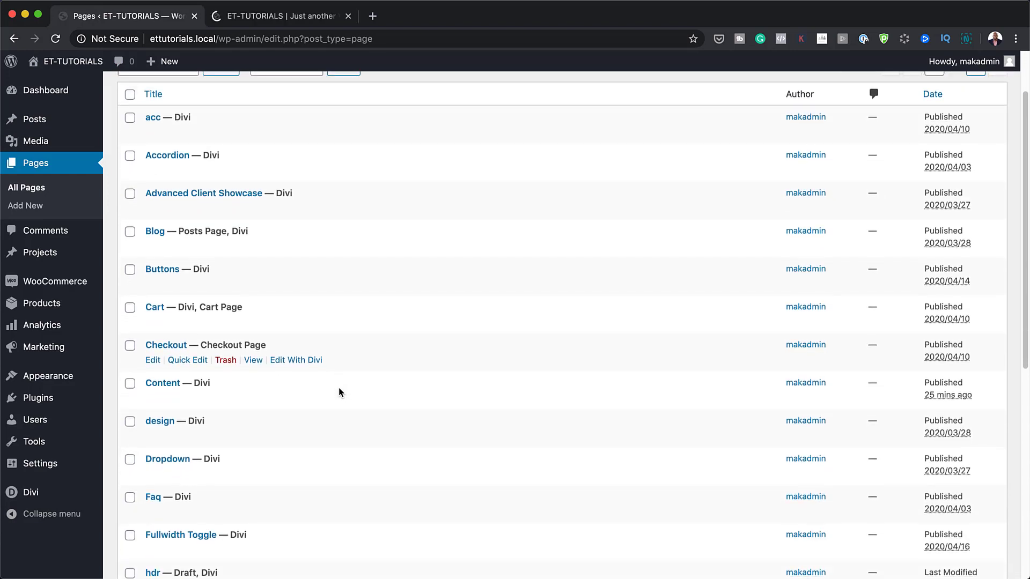
{"action": "scroll", "coordinate": [339, 387], "scroll_direction": "up", "scroll_amount": 2}
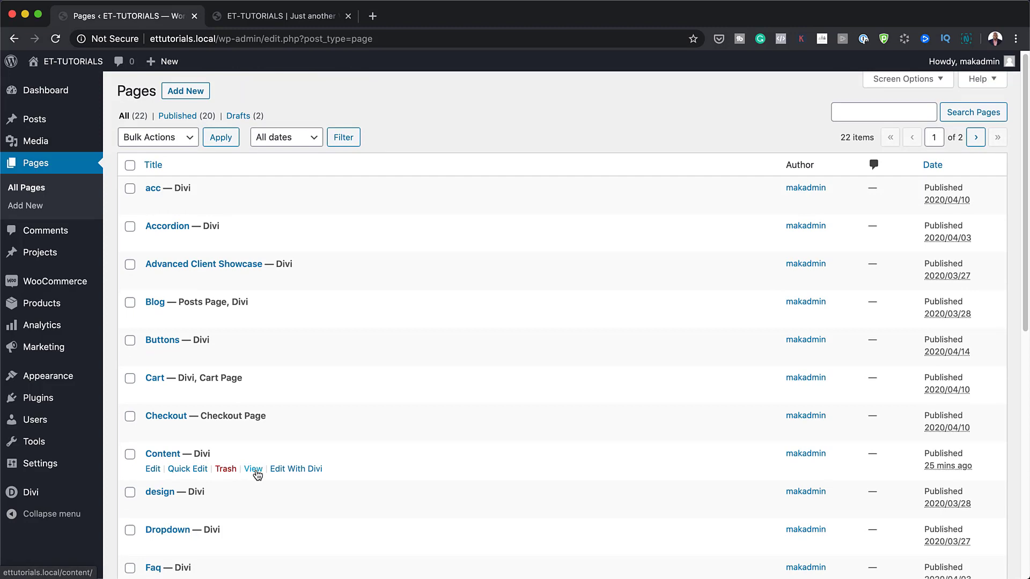
{"action": "left_click", "coordinate": [291, 21]}
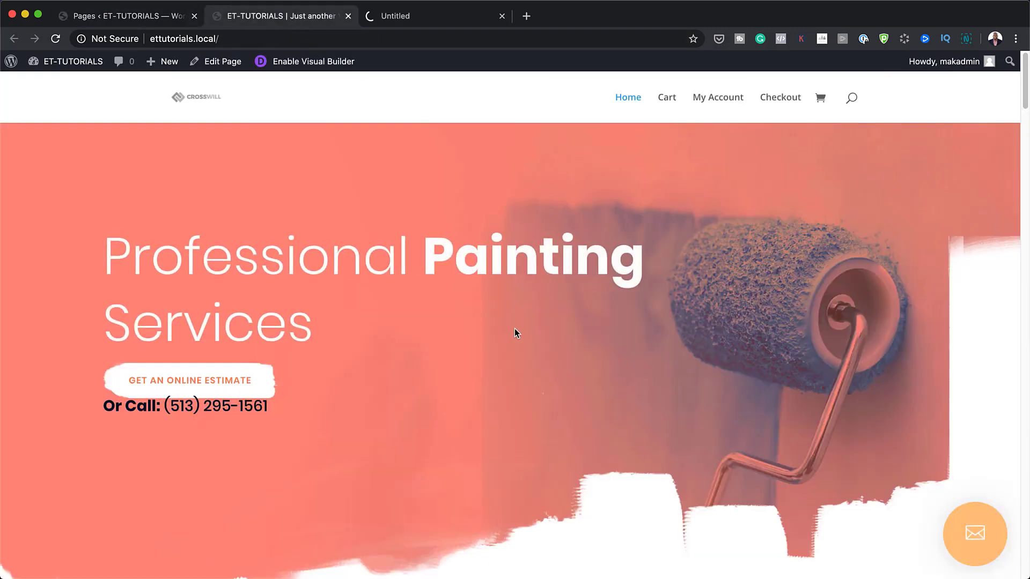
Step: Check the live home page down to the Get In Touch contact form for the floating envelope button and the contact section
{"action": "scroll", "coordinate": [514, 328], "scroll_direction": "down", "scroll_amount": 10}
{"action": "scroll", "coordinate": [516, 334], "scroll_direction": "down", "scroll_amount": 15}
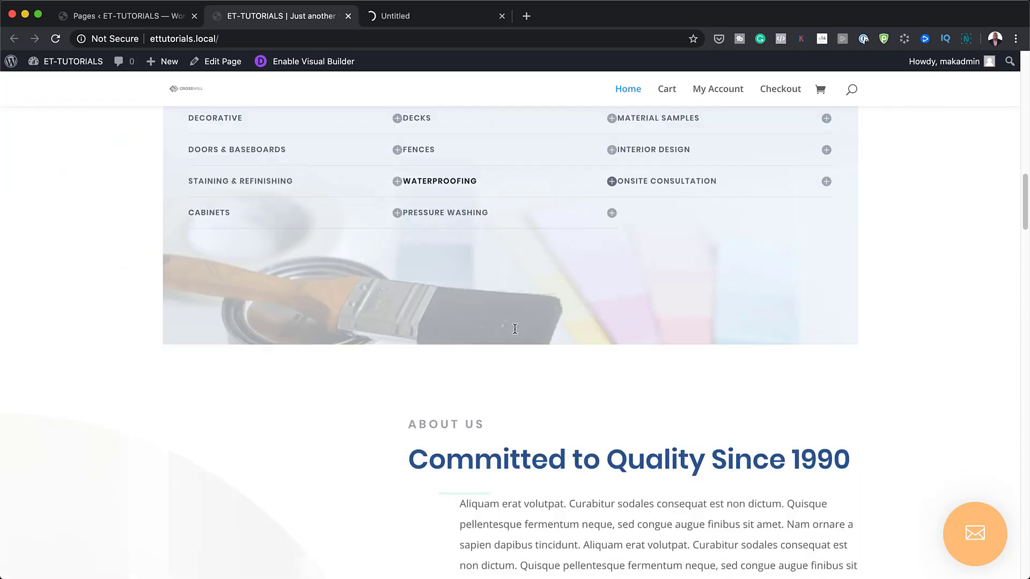
{"action": "scroll", "coordinate": [516, 333], "scroll_direction": "down", "scroll_amount": 20}
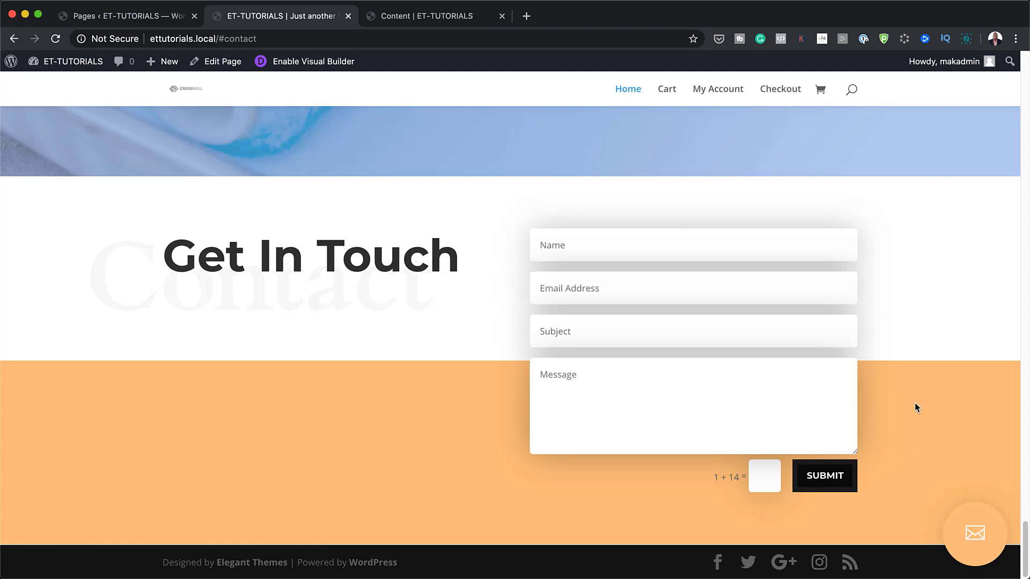
{"action": "scroll", "coordinate": [915, 408], "scroll_direction": "up", "scroll_amount": 15}
{"action": "scroll", "coordinate": [915, 407], "scroll_direction": "down", "scroll_amount": 10}
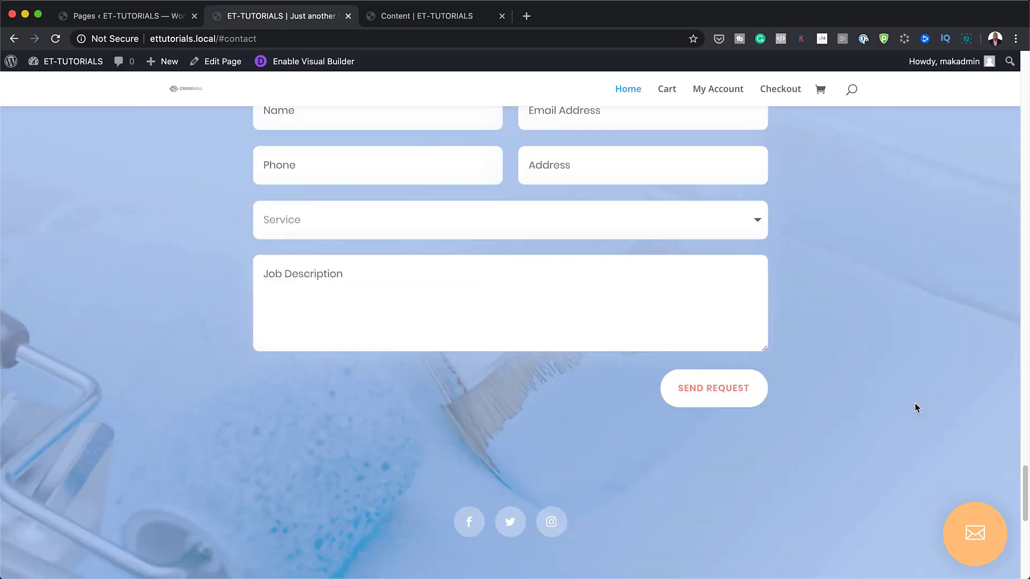
Step: Switch to the live Content page and check its floating envelope button and the contact form section above the footer
{"action": "left_click", "coordinate": [424, 16]}
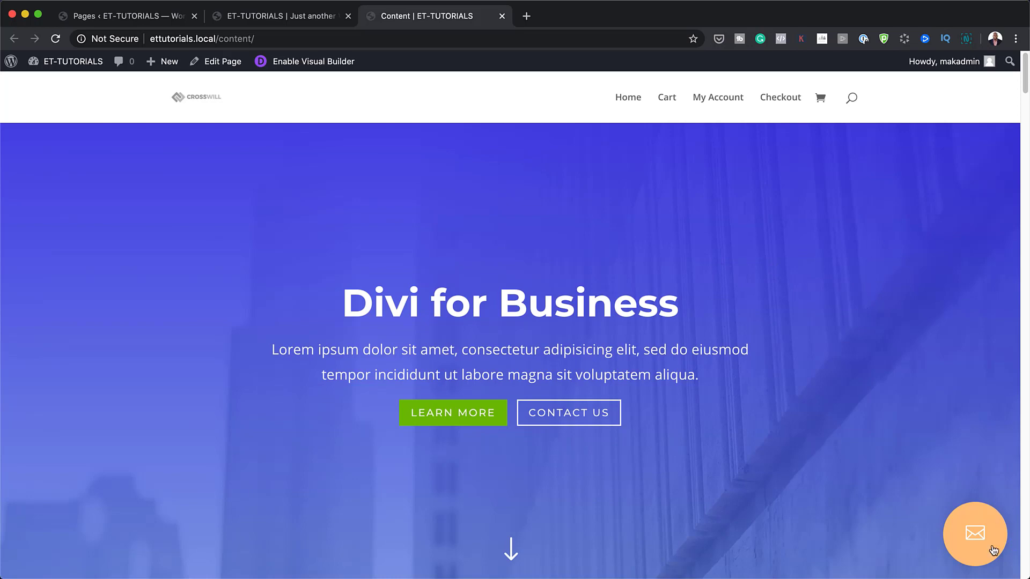
{"action": "scroll", "coordinate": [748, 452], "scroll_direction": "down", "scroll_amount": 20}
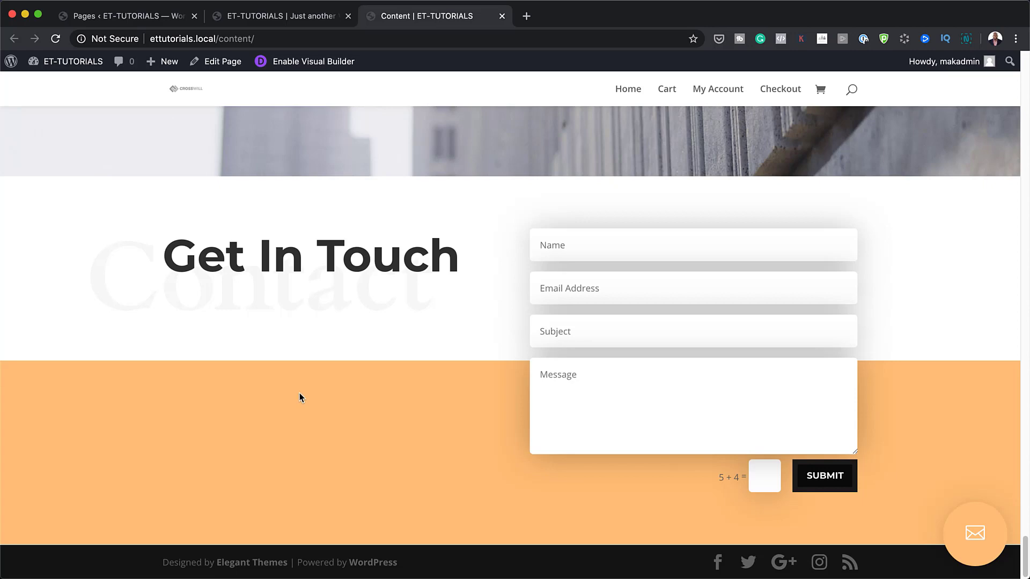
{"action": "scroll", "coordinate": [437, 404], "scroll_direction": "up", "scroll_amount": 6}
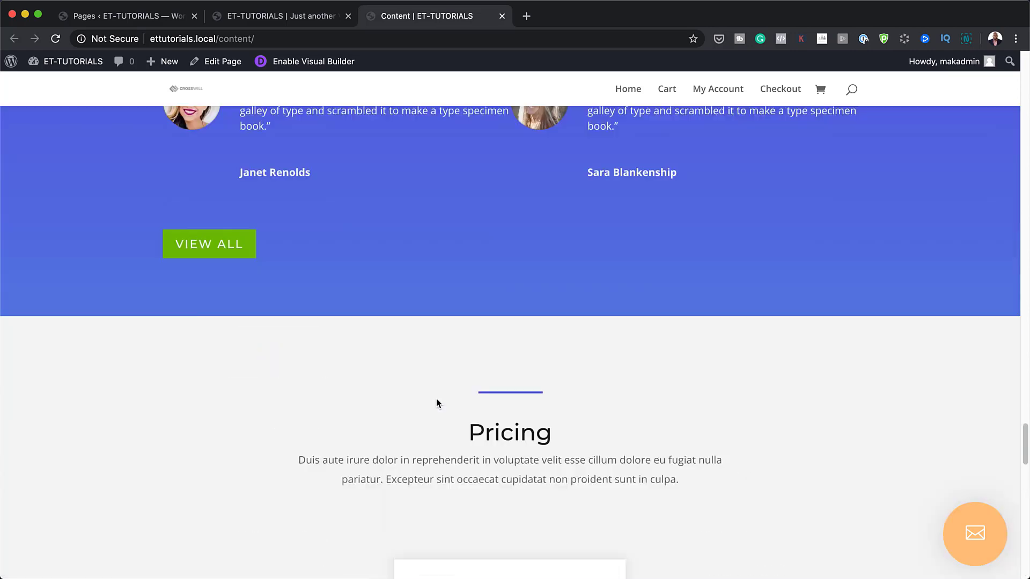